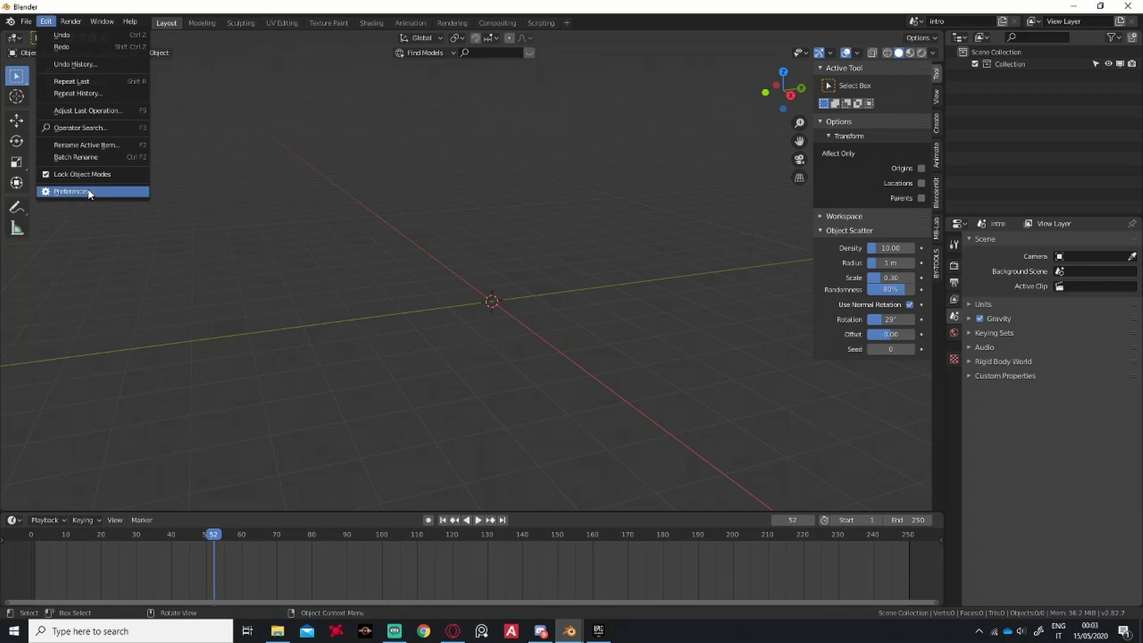
Search the add-on preferences for "land" to check that A.N.T.Landscape is enabled, and close the preferences.
click(83, 191)
click(328, 84)
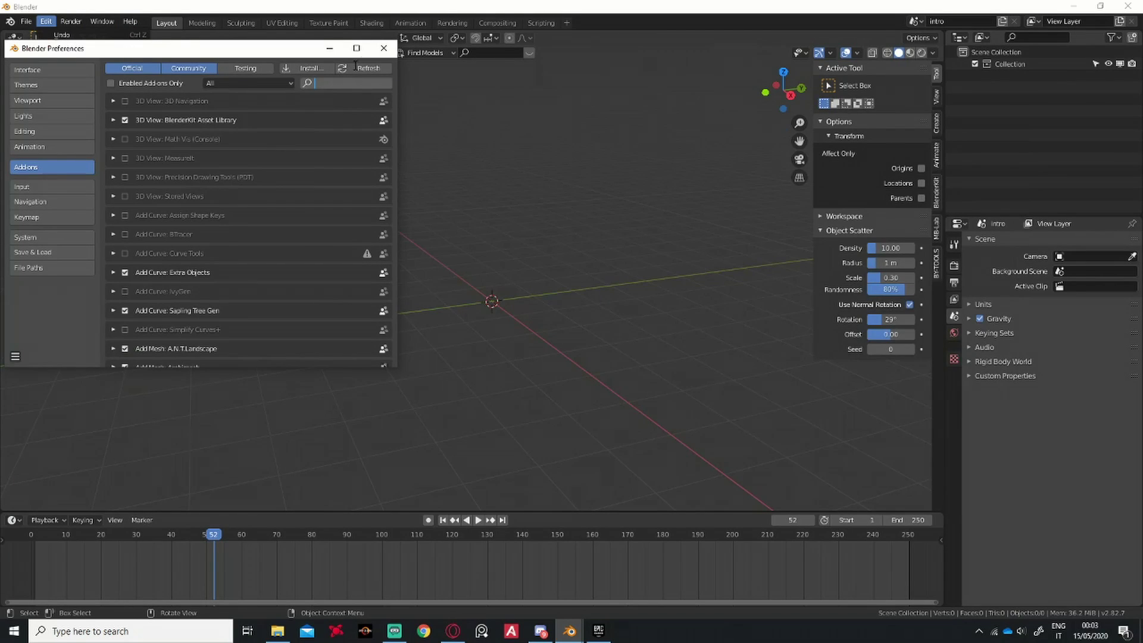
text(land)
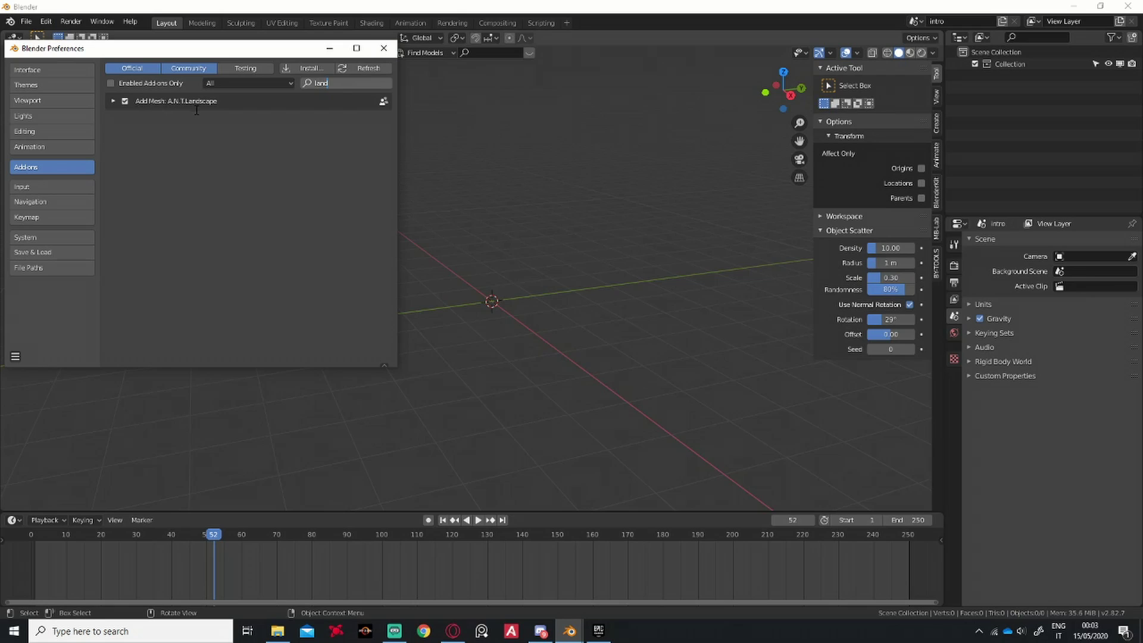
click(383, 47)
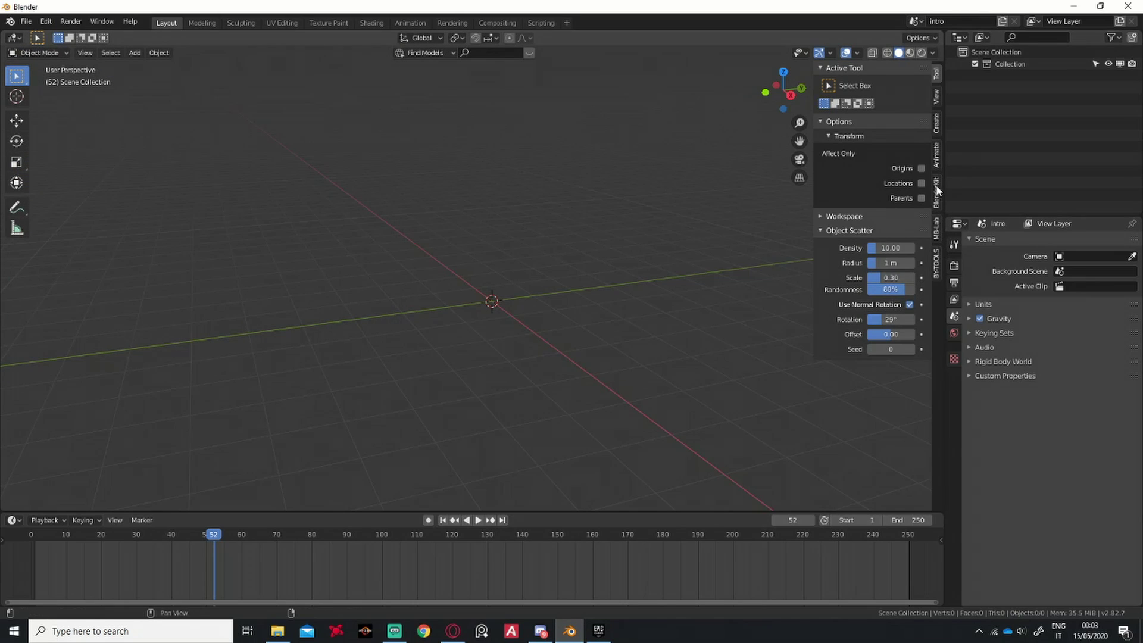
Add a Landscape mesh with the A.N.T.Landscape add-on and expand its Another Noise Tool settings.
click(936, 124)
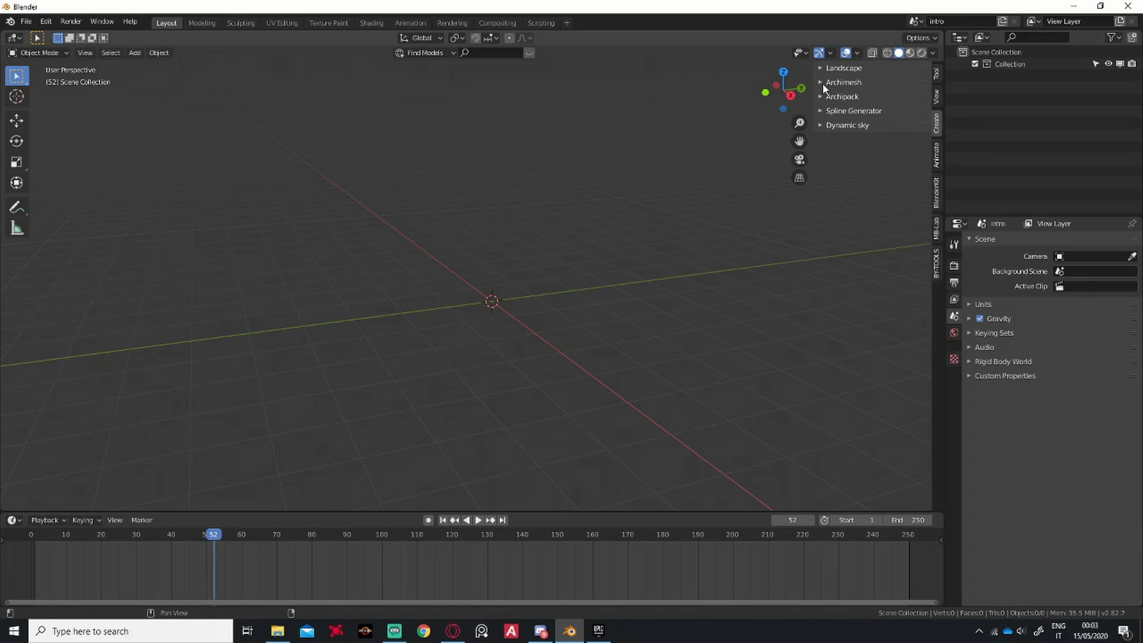
click(834, 67)
click(866, 84)
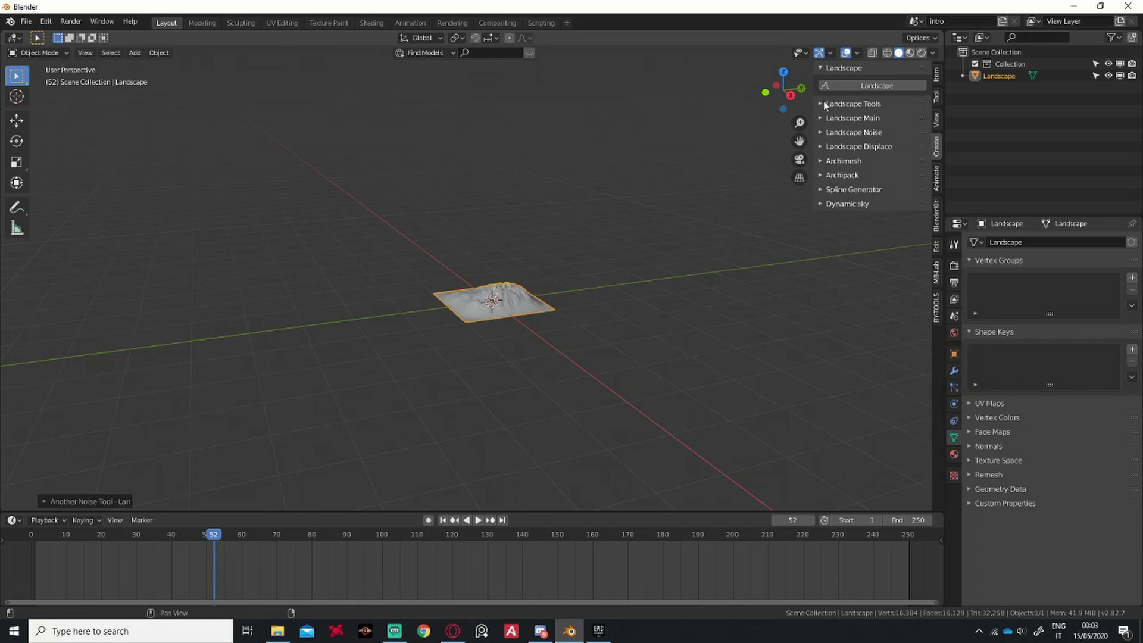
scroll(507, 306, up, 2)
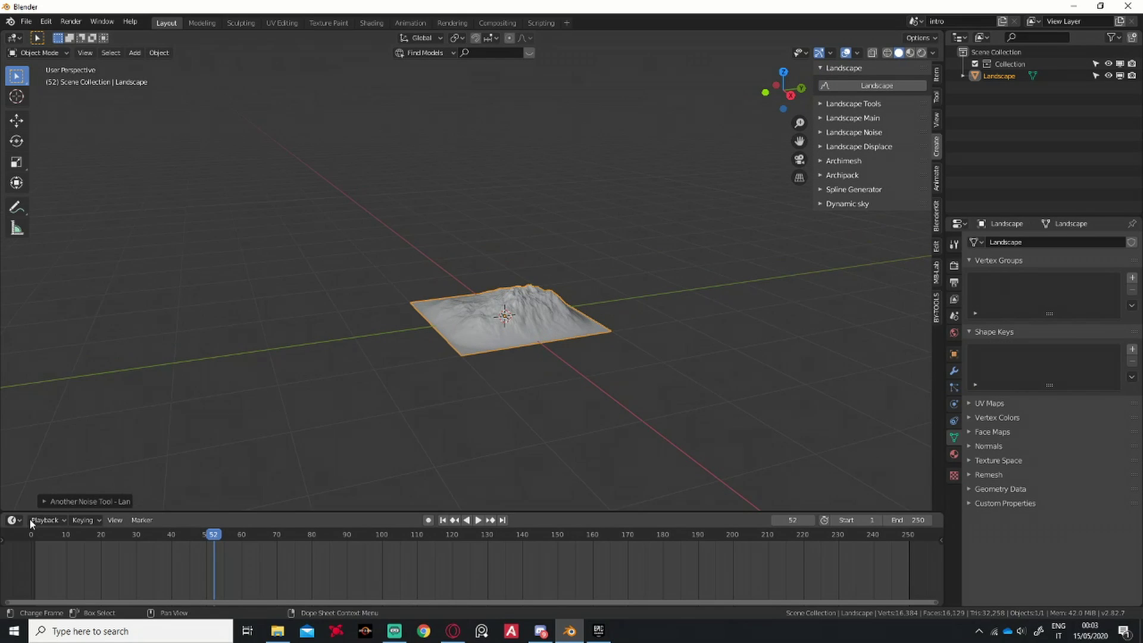
click(50, 501)
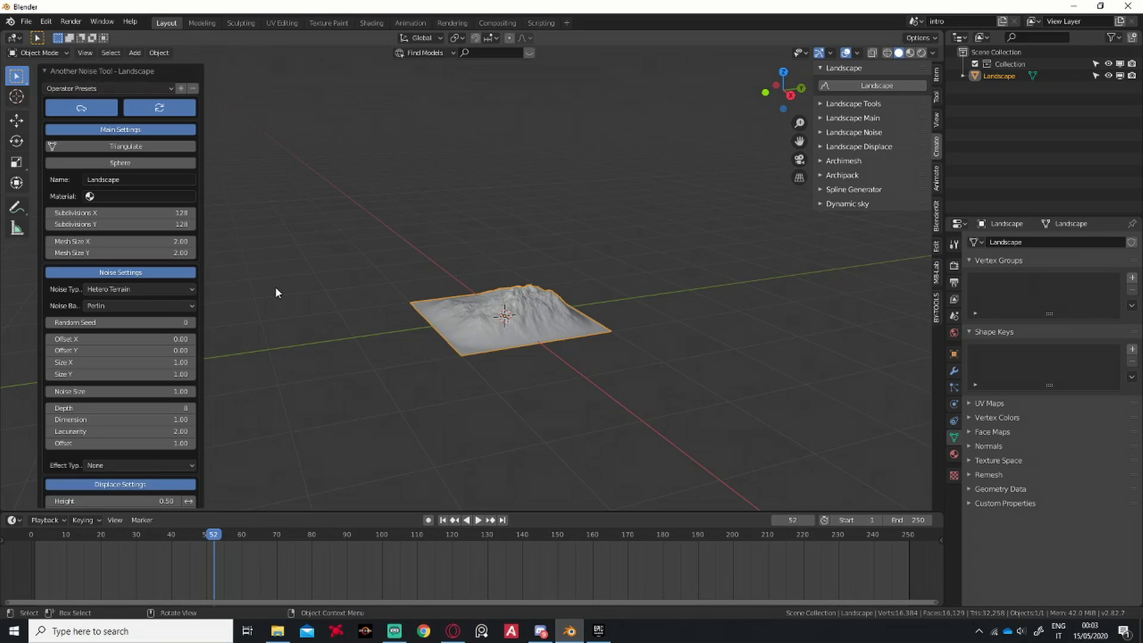
middle_drag(253, 266, 334, 311)
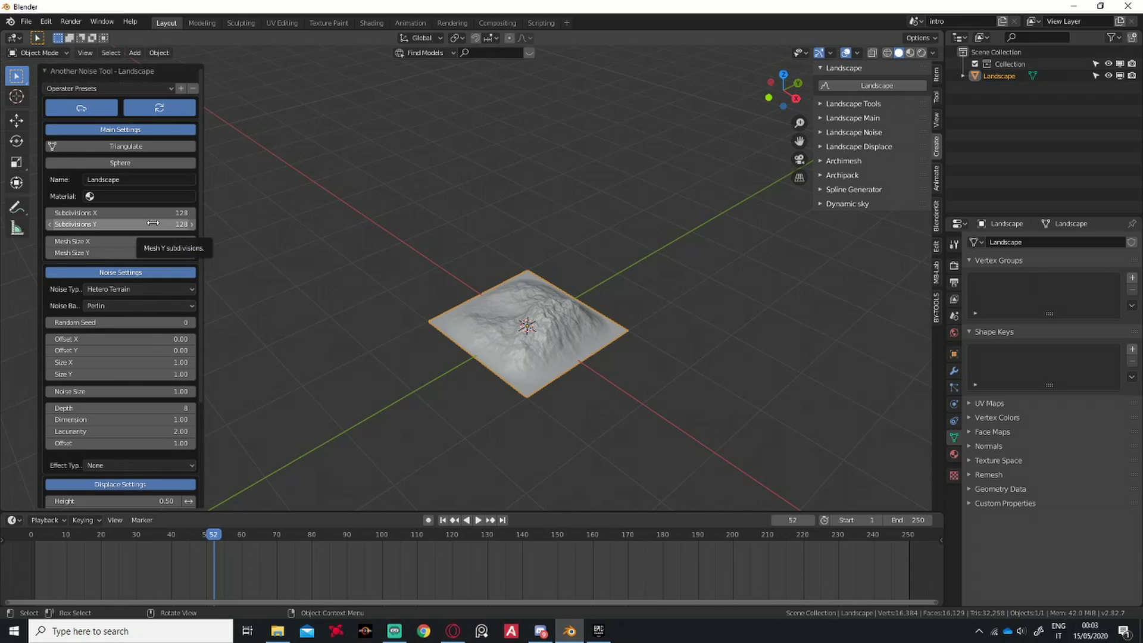
middle_drag(433, 321, 428, 330)
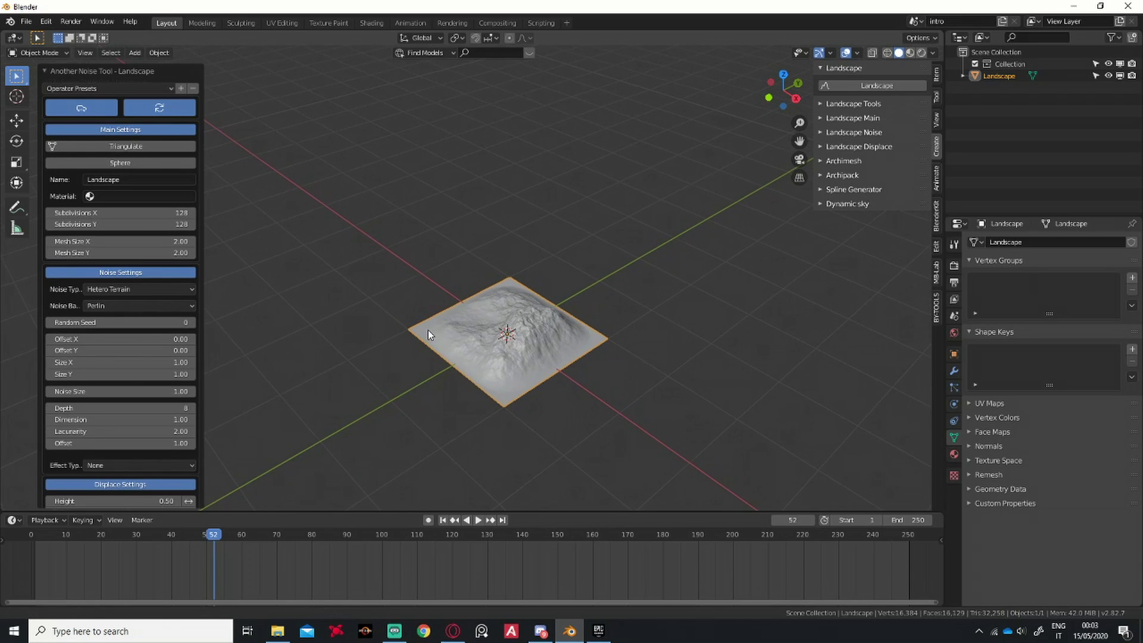
click(140, 242)
click(123, 241)
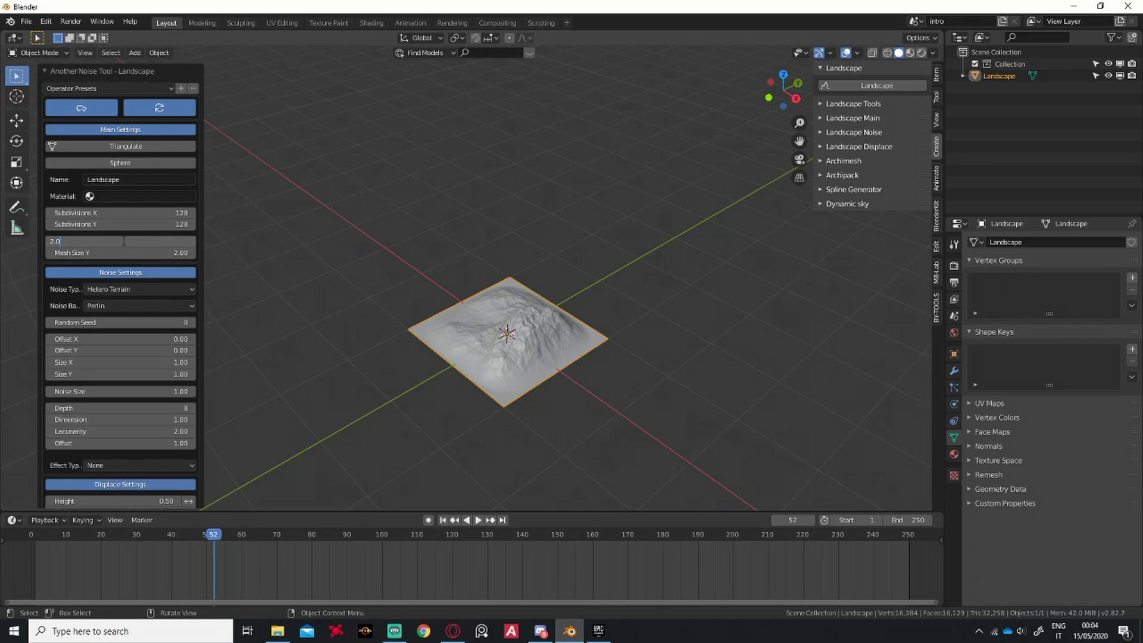
key(Return)
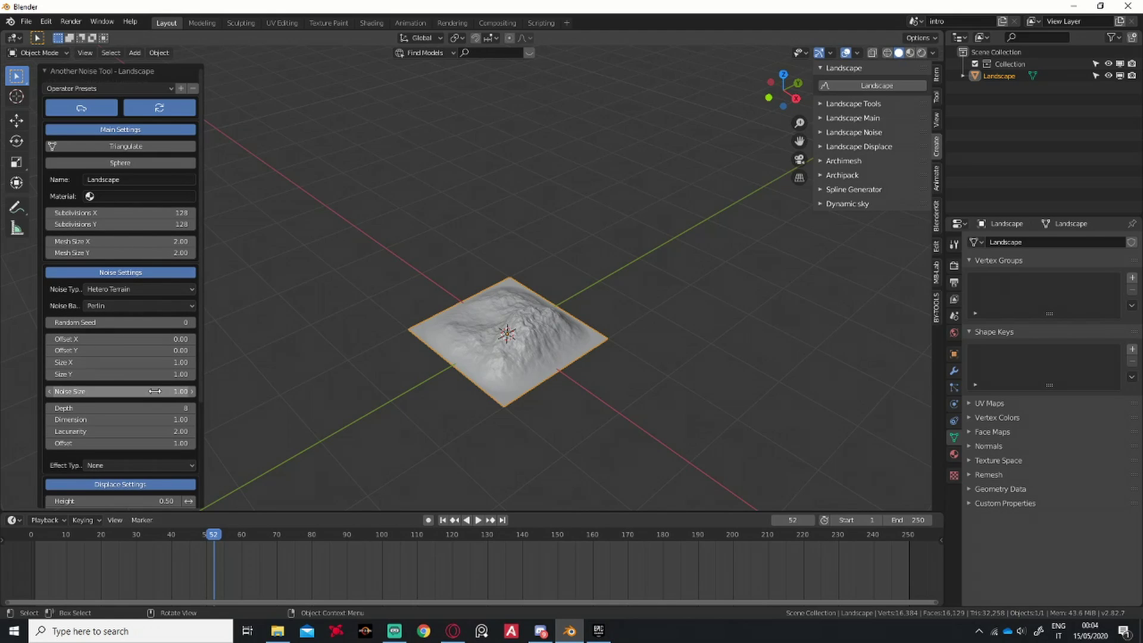
scroll(154, 405, down, 5)
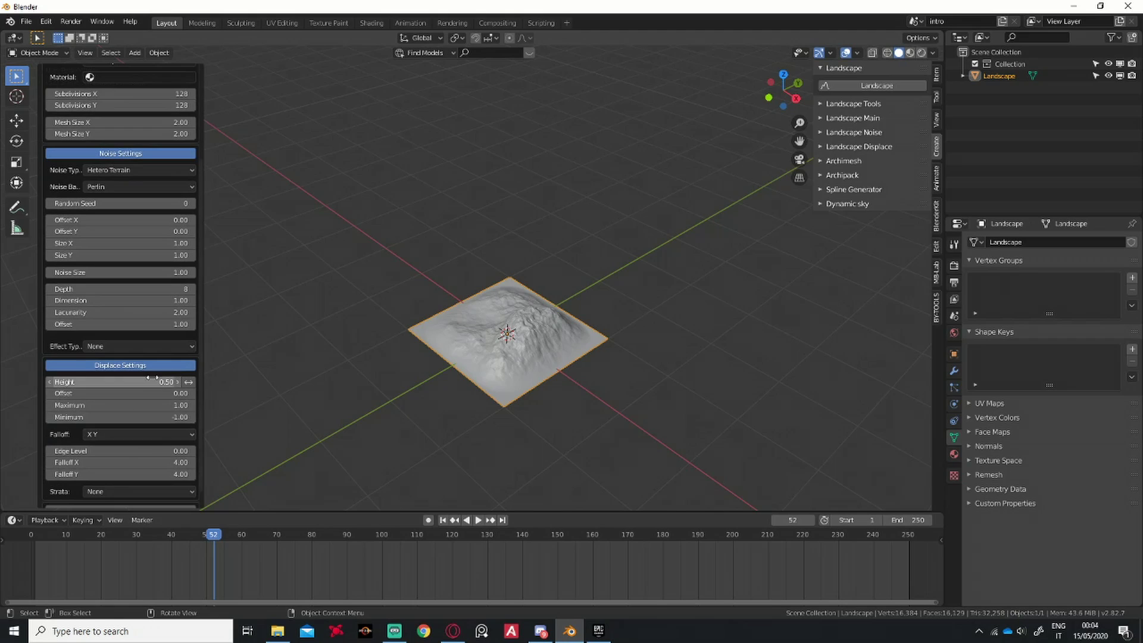
scroll(149, 381, up, 5)
Set the landscape's mesh size to 50 in both X and Y.
click(119, 241)
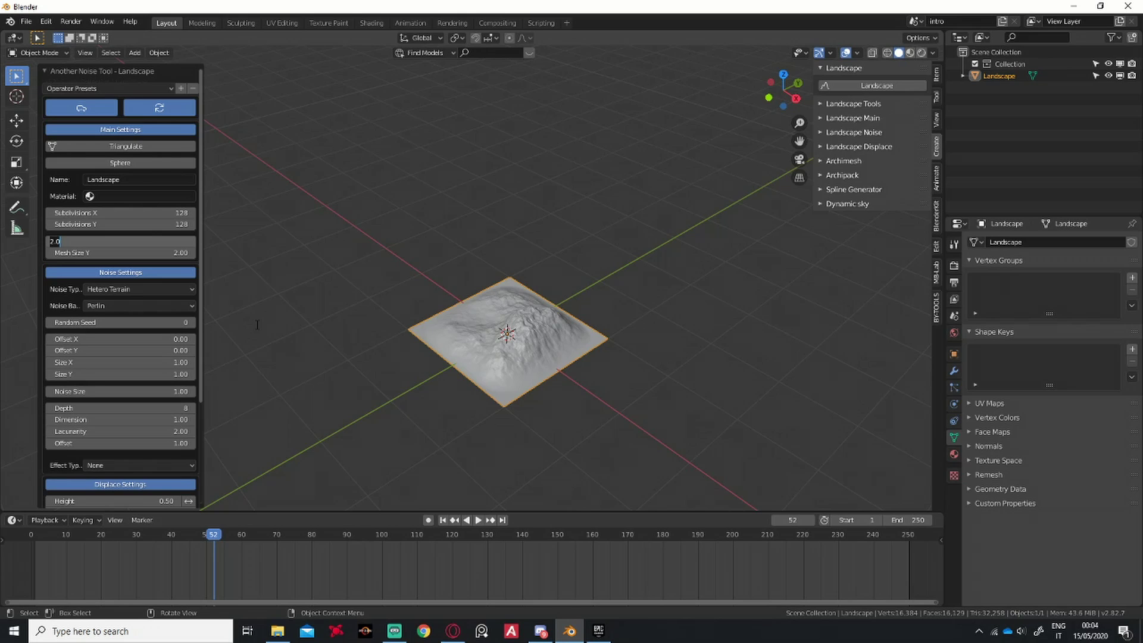
text(50)
key(Tab)
text(5)
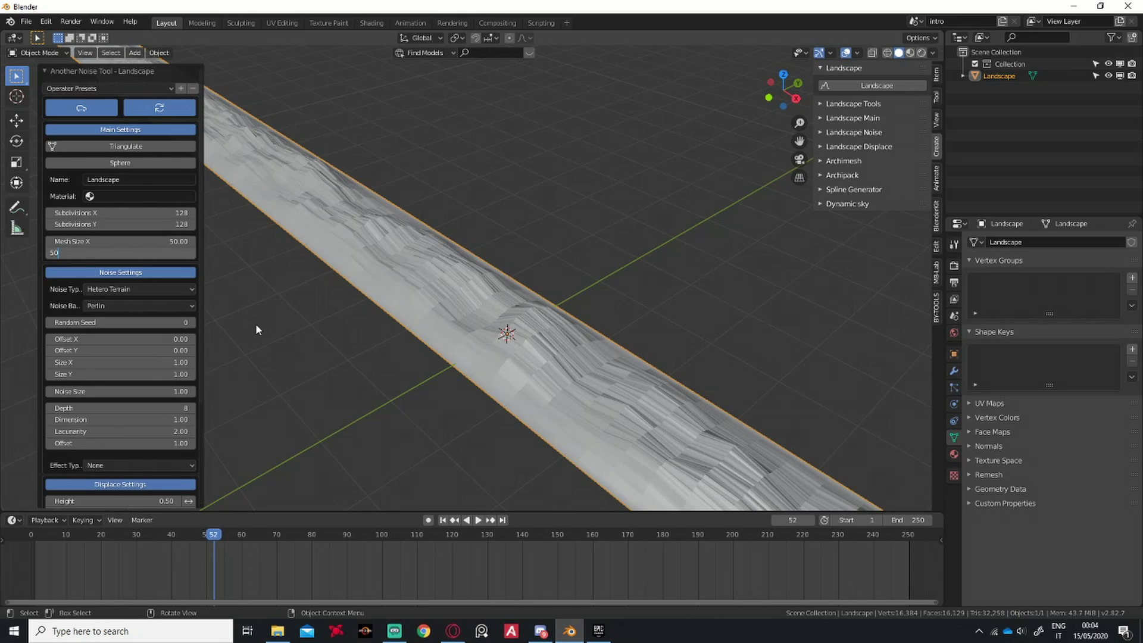
key(Return)
scroll(256, 324, down, 5)
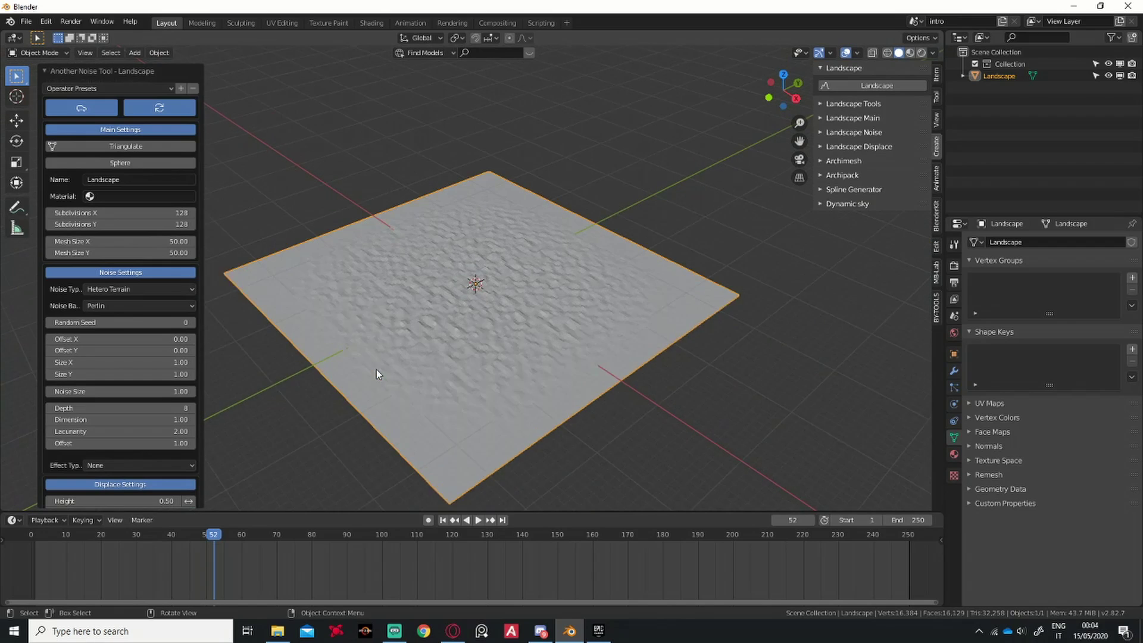
middle_drag(376, 373, 252, 396)
Set the landscape's displacement maximum to 50 and its height to 10.
scroll(181, 415, down, 4)
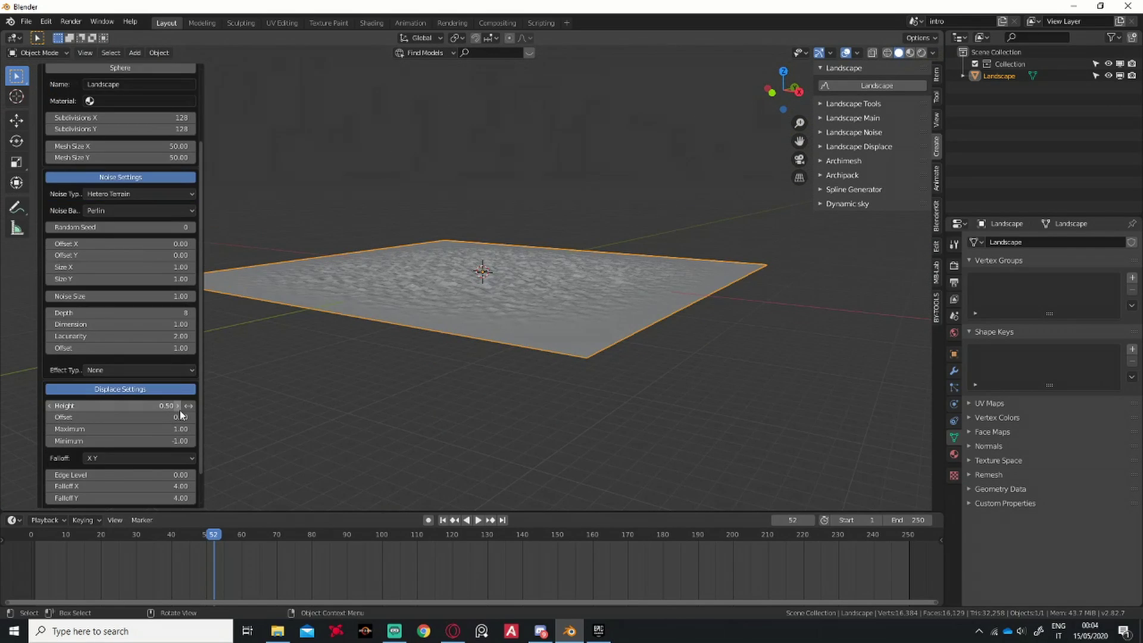
scroll(182, 415, down, 1)
click(163, 403)
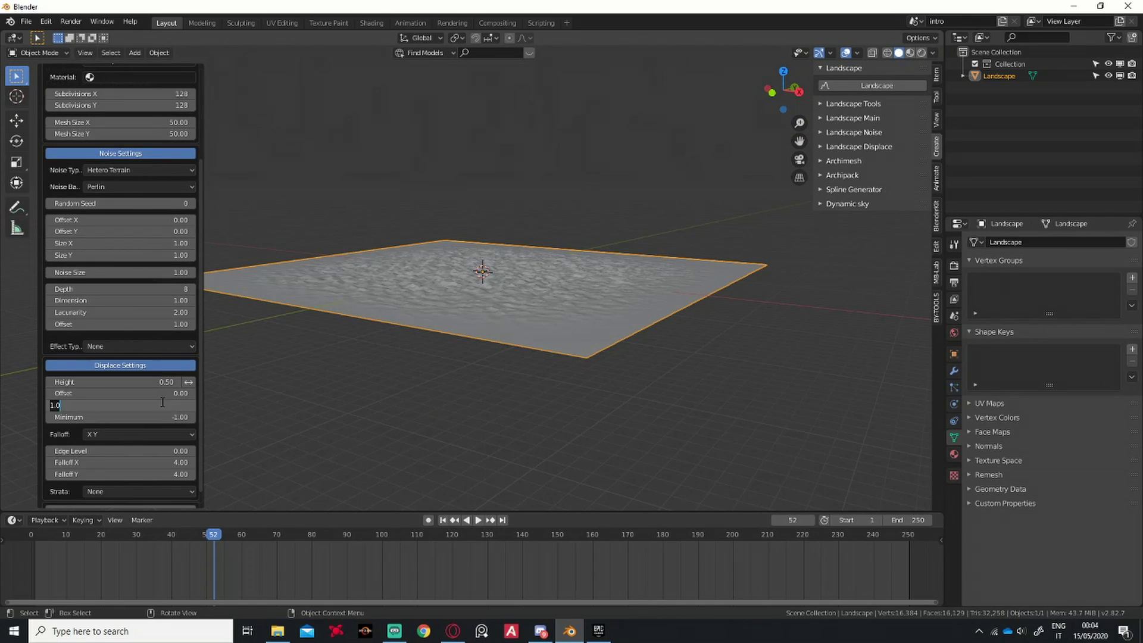
text(50)
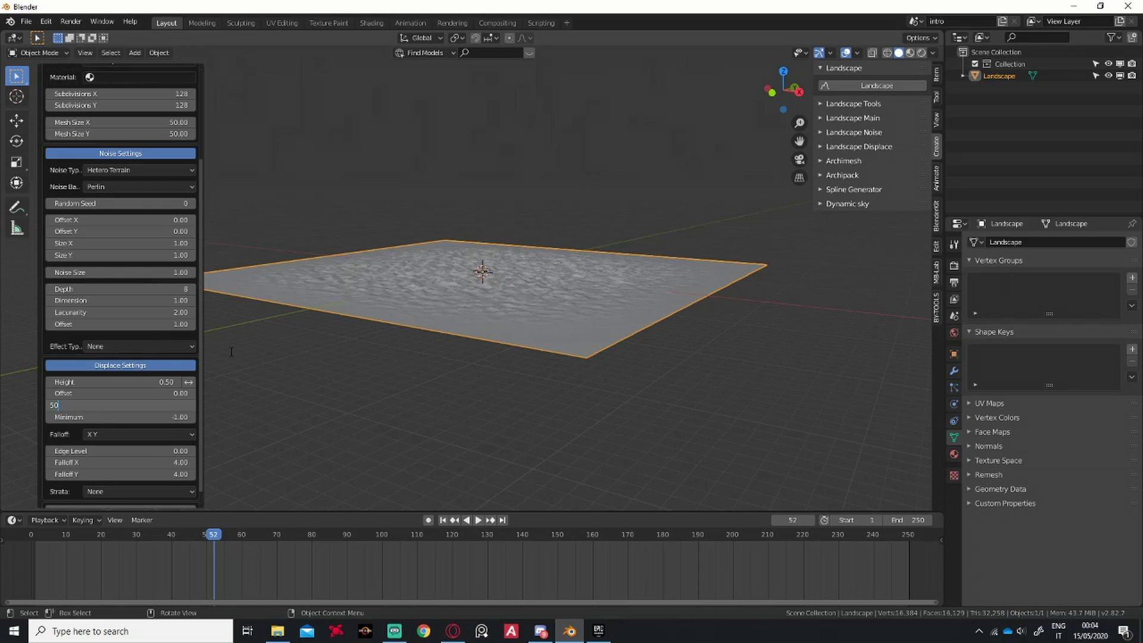
key(Return)
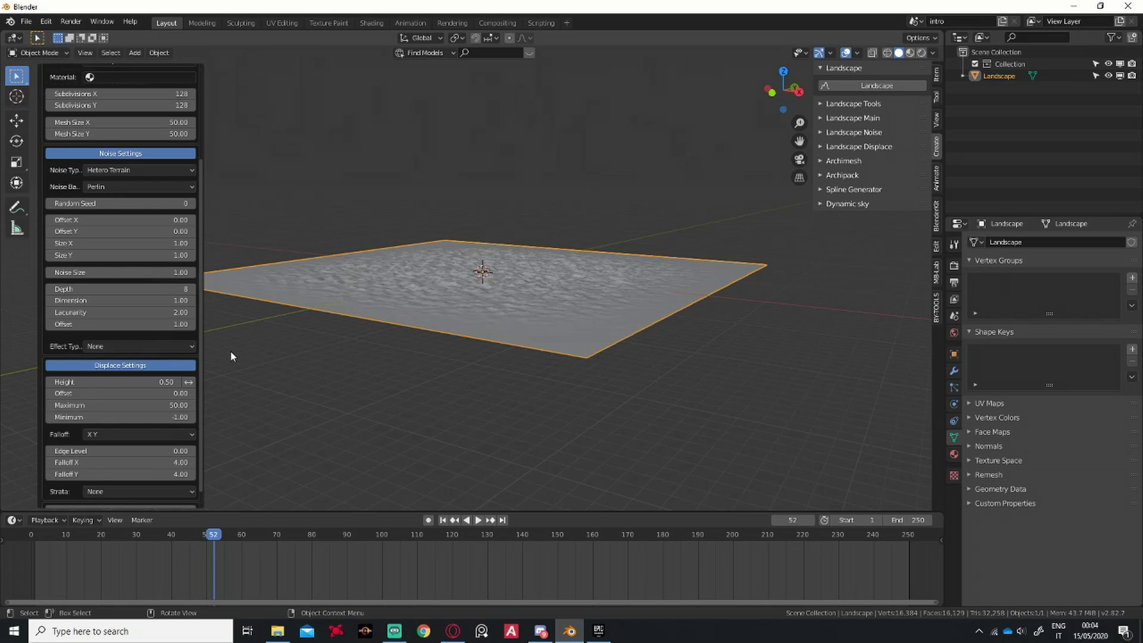
click(147, 385)
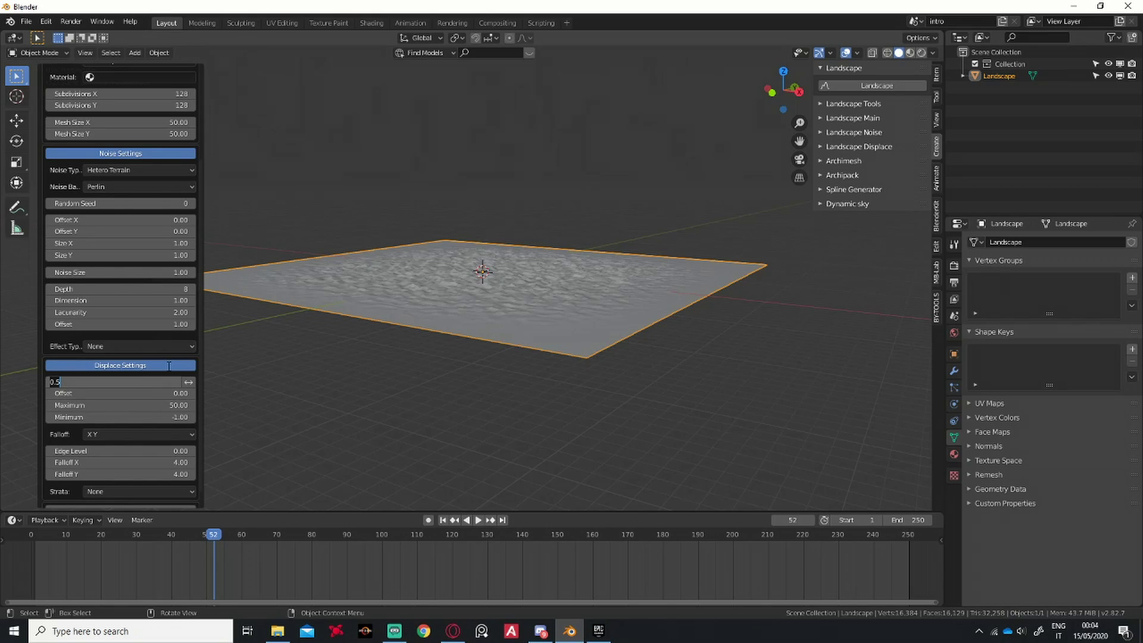
text(10)
key(Return)
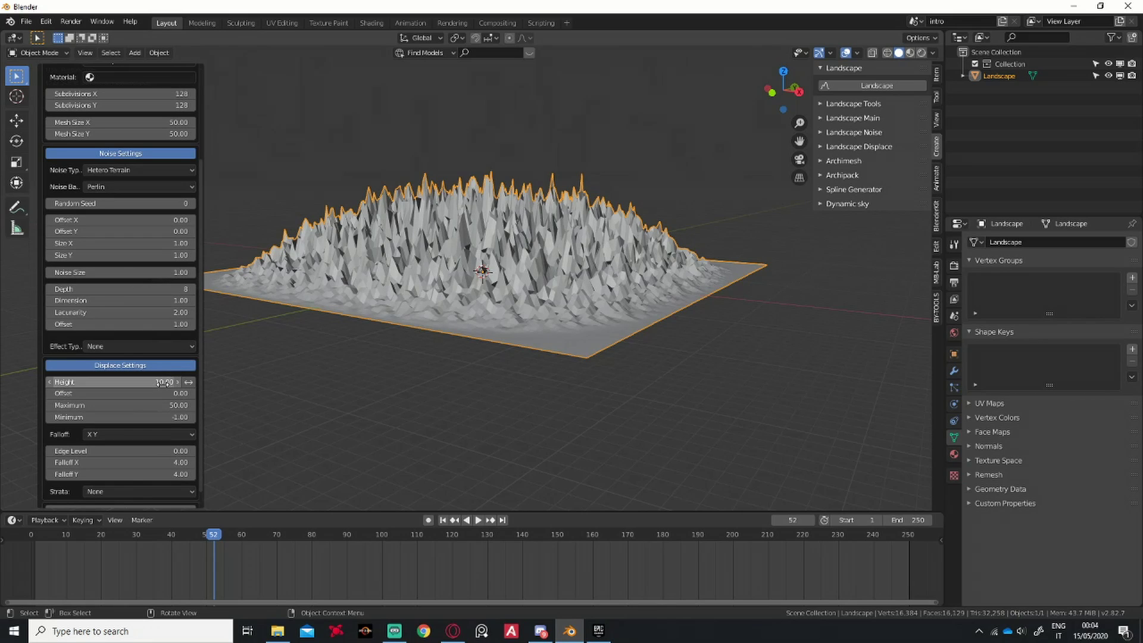
Multiply the landscape's X and Y subdivisions by 4, giving 512 in each direction.
scroll(167, 250, up, 5)
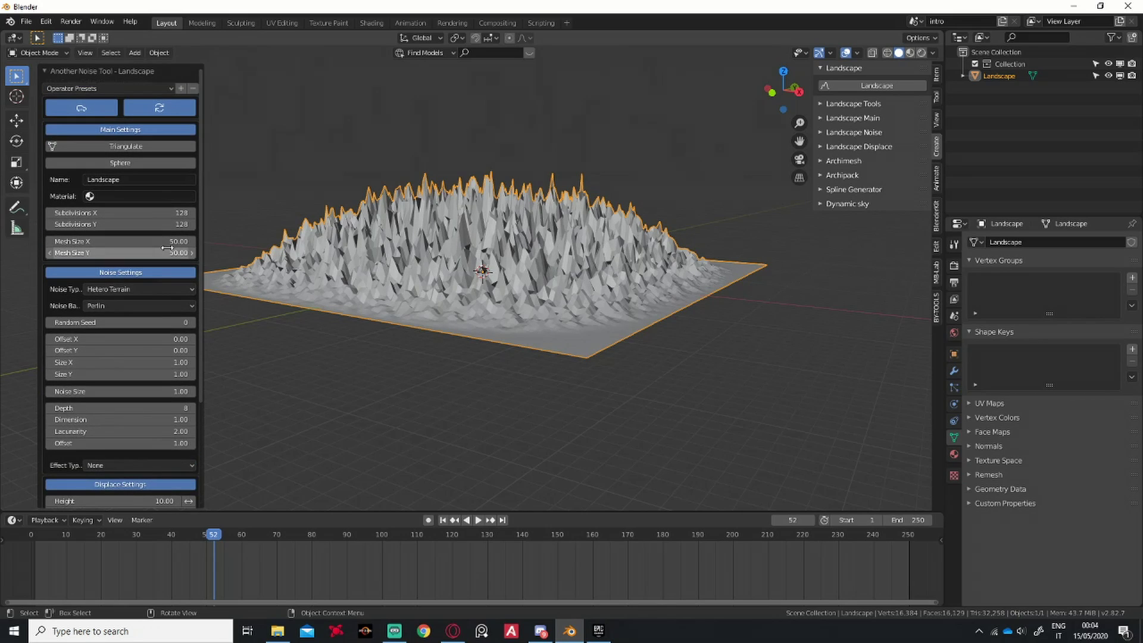
click(159, 213)
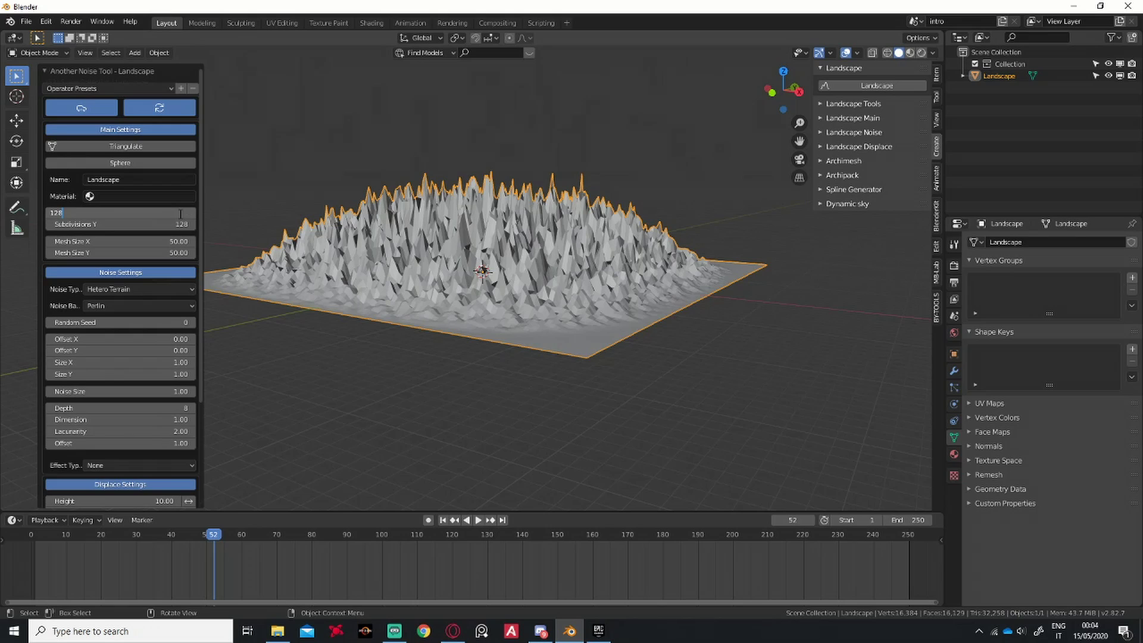
text(*)
key(Tab)
key(End)
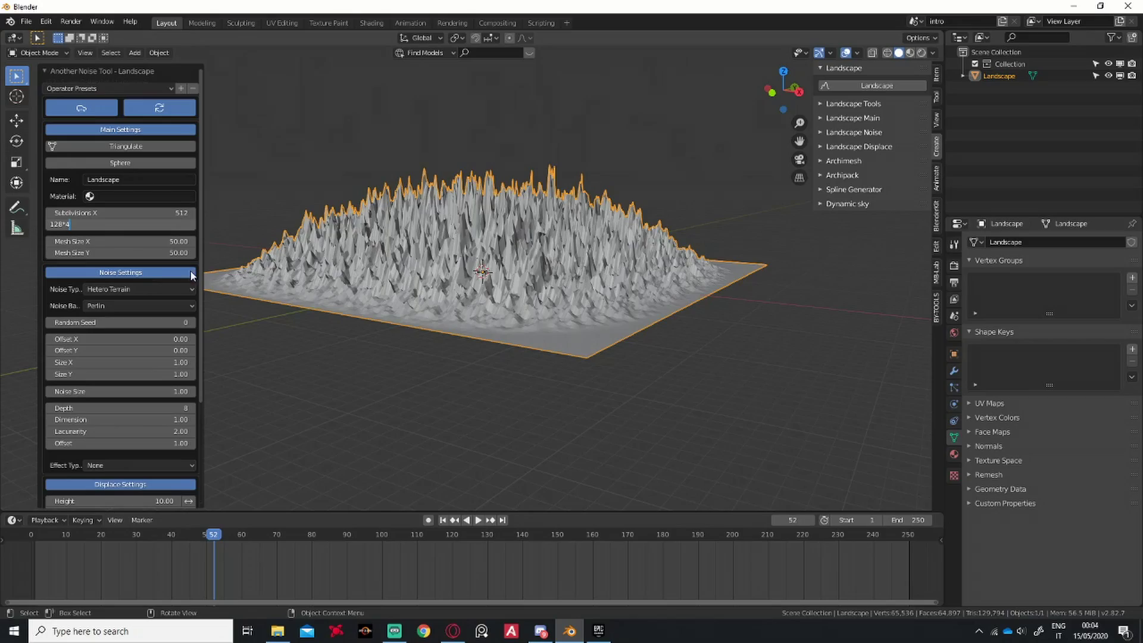
key(Return)
Examine the shape and detail of the subdivided terrain from several angles and distances.
scroll(433, 320, up, 5)
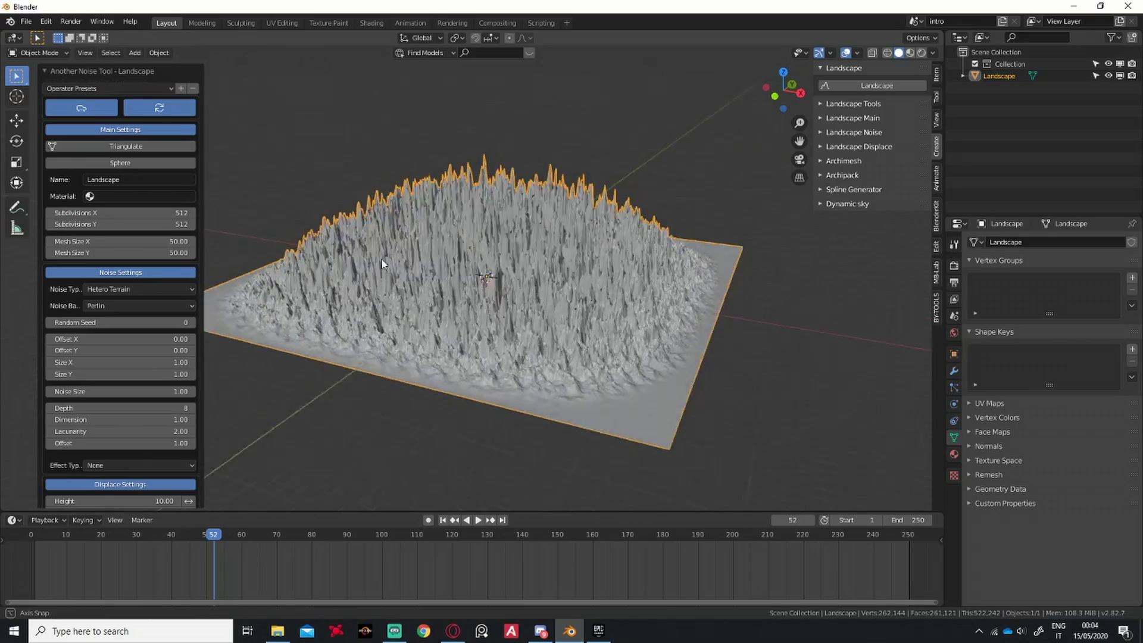
scroll(417, 303, down, 3)
middle_drag(403, 292, 468, 306)
scroll(427, 292, down, 3)
scroll(468, 306, up, 3)
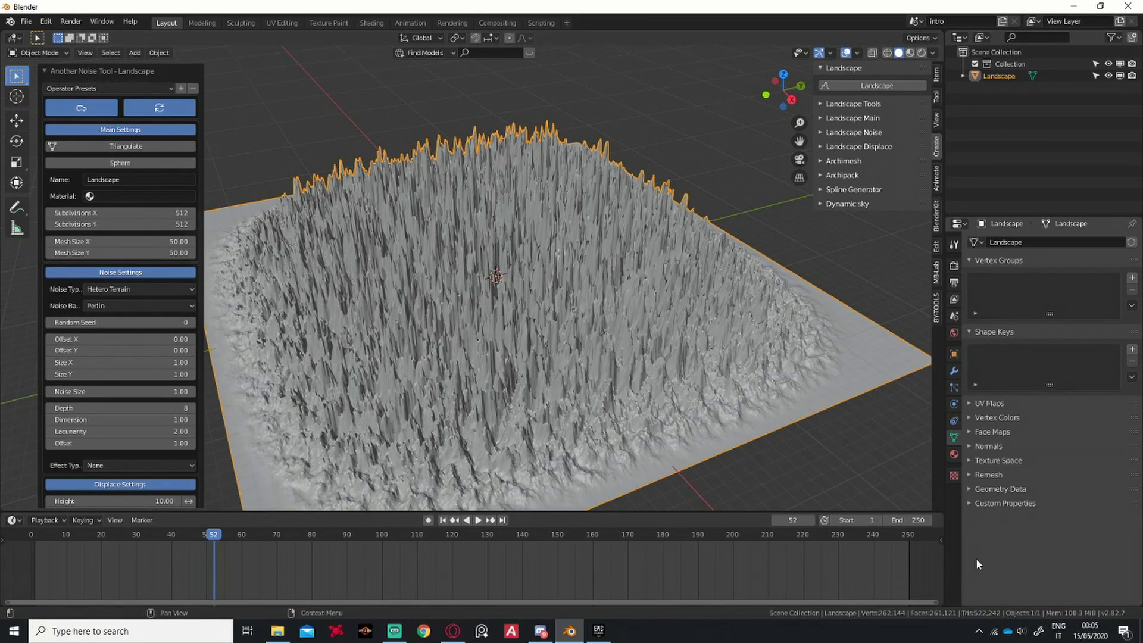
middle_drag(300, 406, 345, 408)
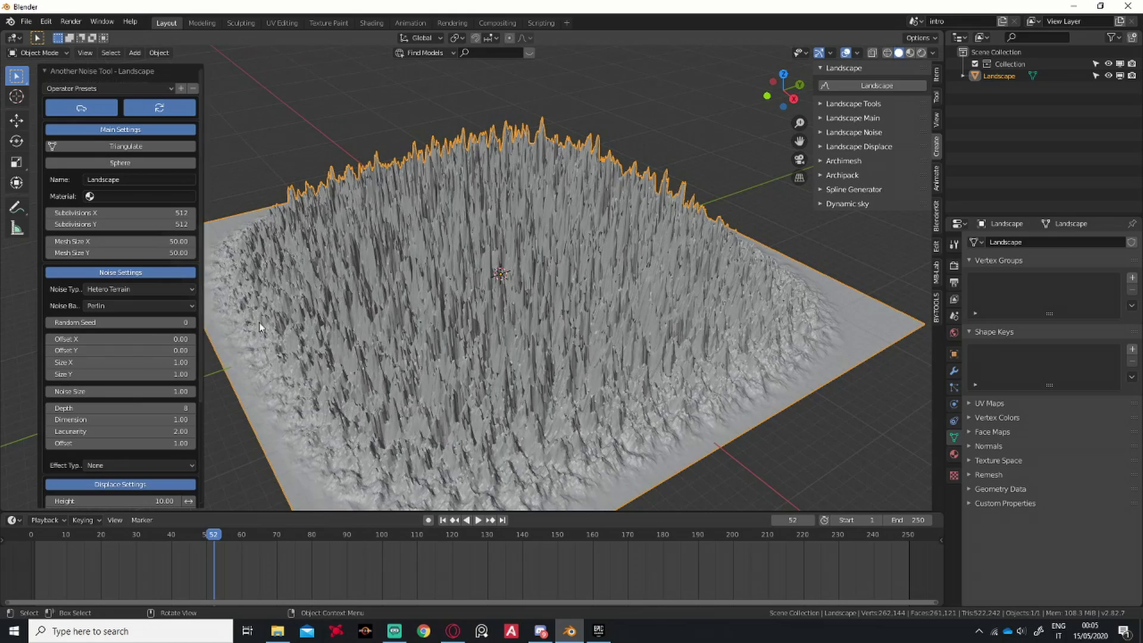
middle_drag(259, 323, 346, 330)
scroll(404, 355, up, 3)
scroll(403, 355, down, 3)
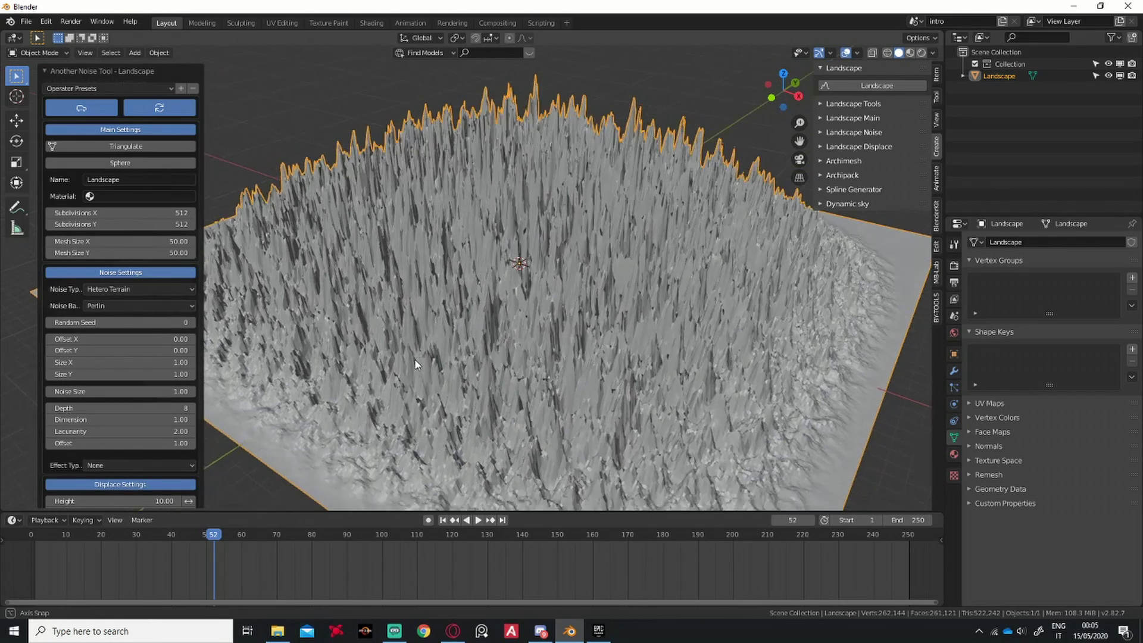
scroll(383, 339, up, 3)
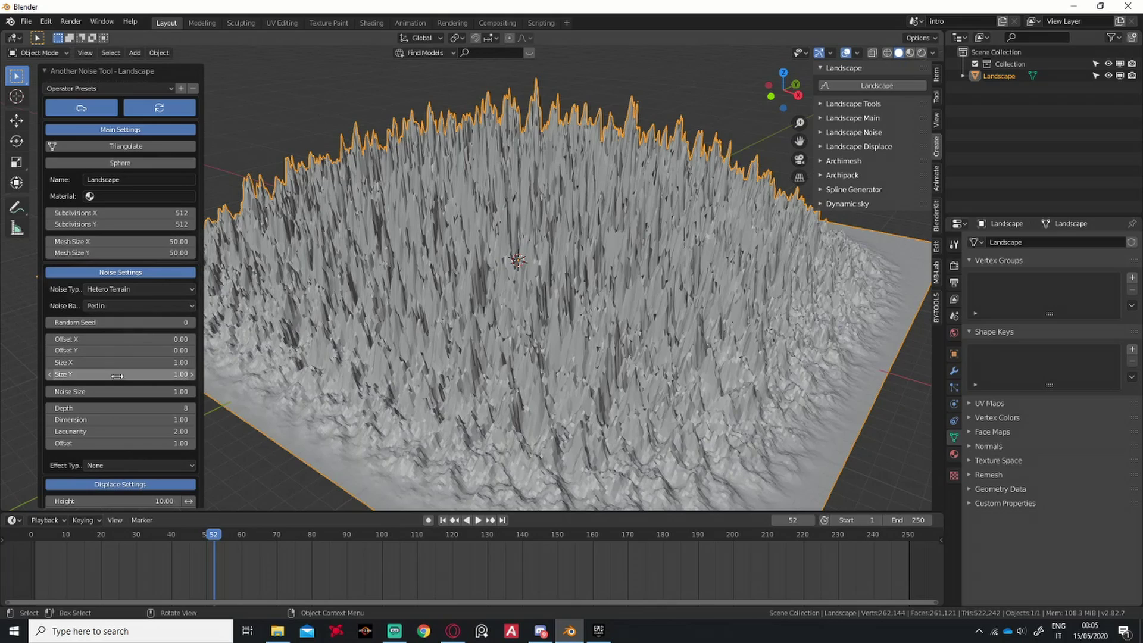
Set the landscape's displacement height to 5.
scroll(126, 426, down, 3)
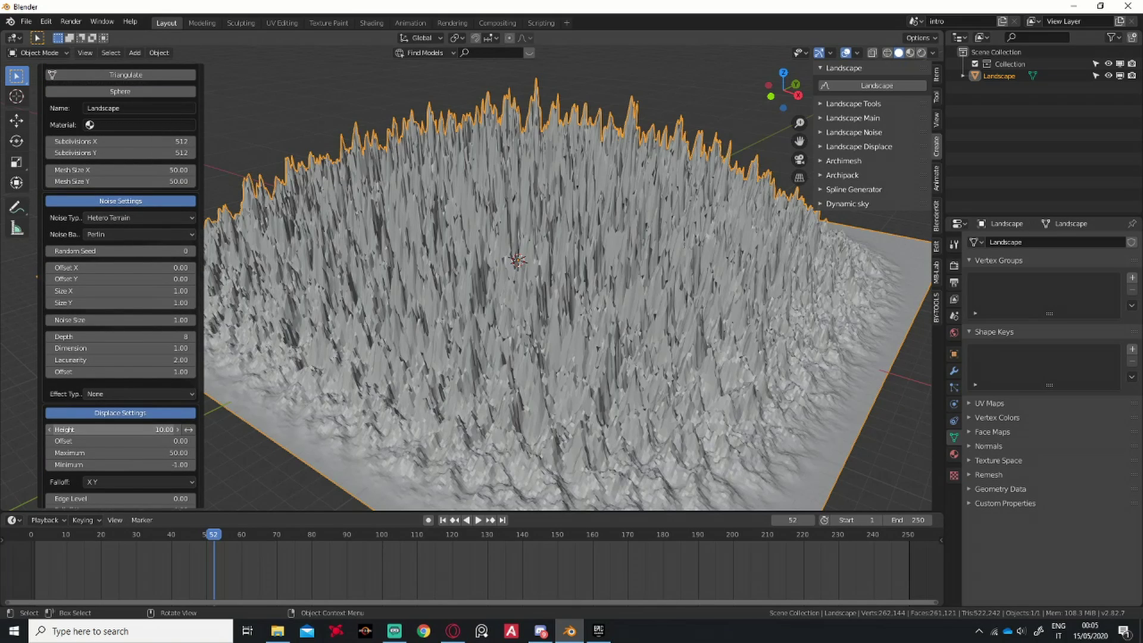
drag(119, 429, 96, 429)
click(146, 429)
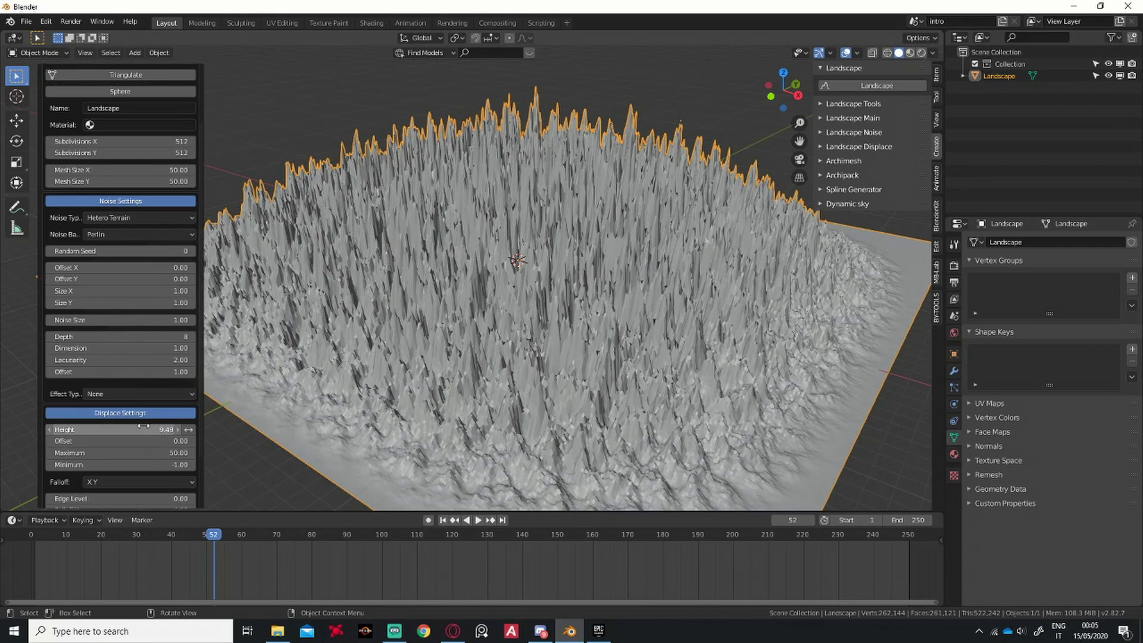
text(5)
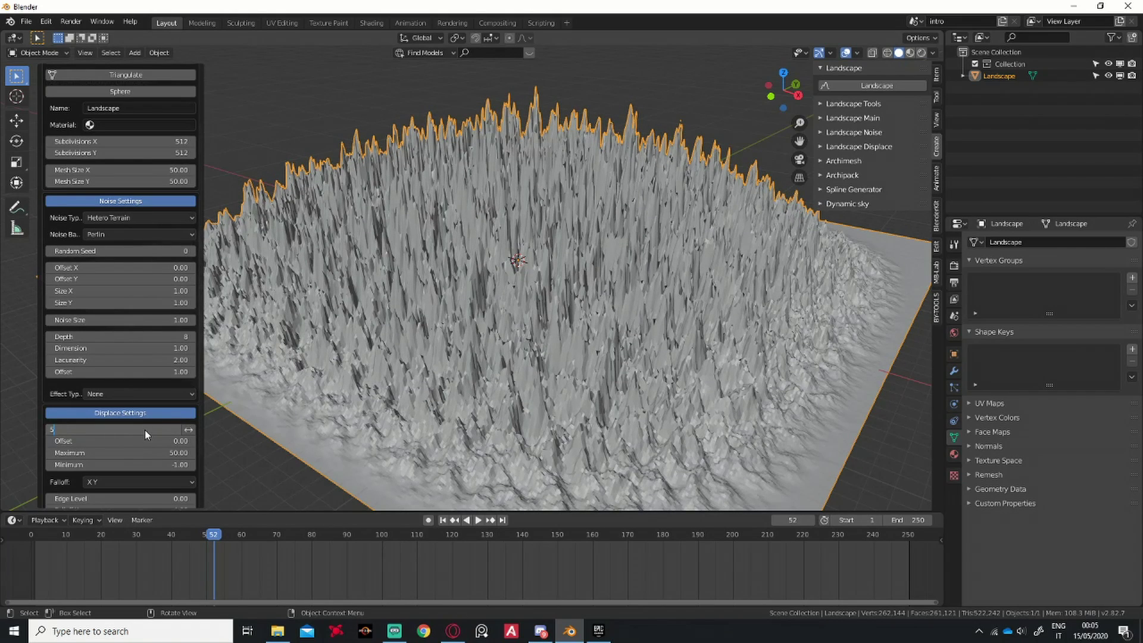
key(Return)
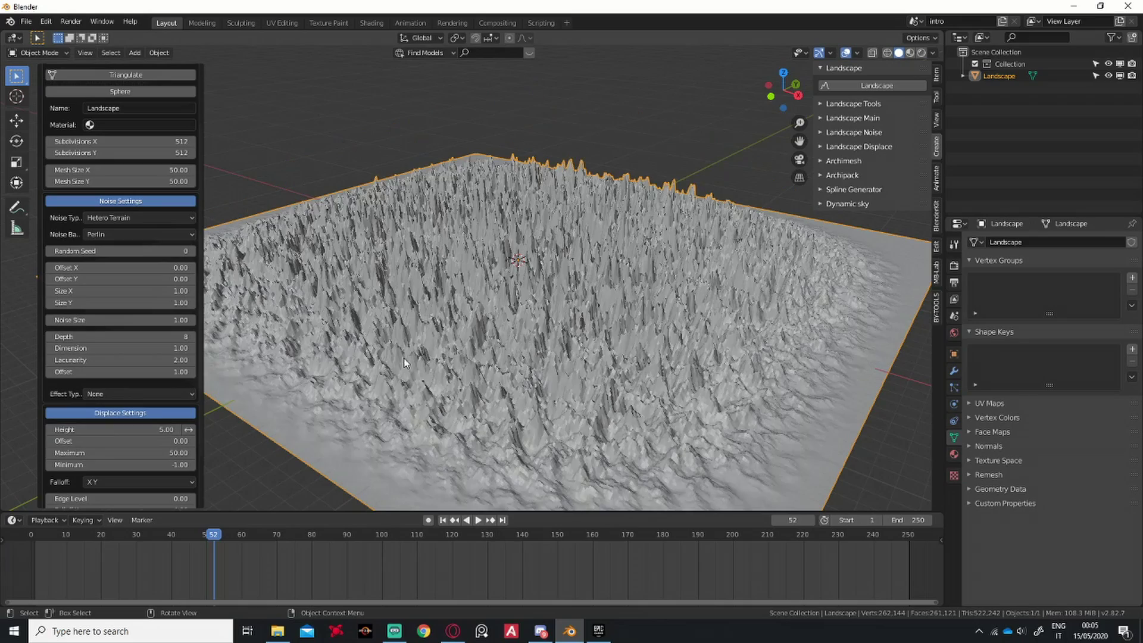
Try the Distorted Noise type on the landscape and switch it back to Hetero Terrain.
middle_drag(406, 359, 428, 363)
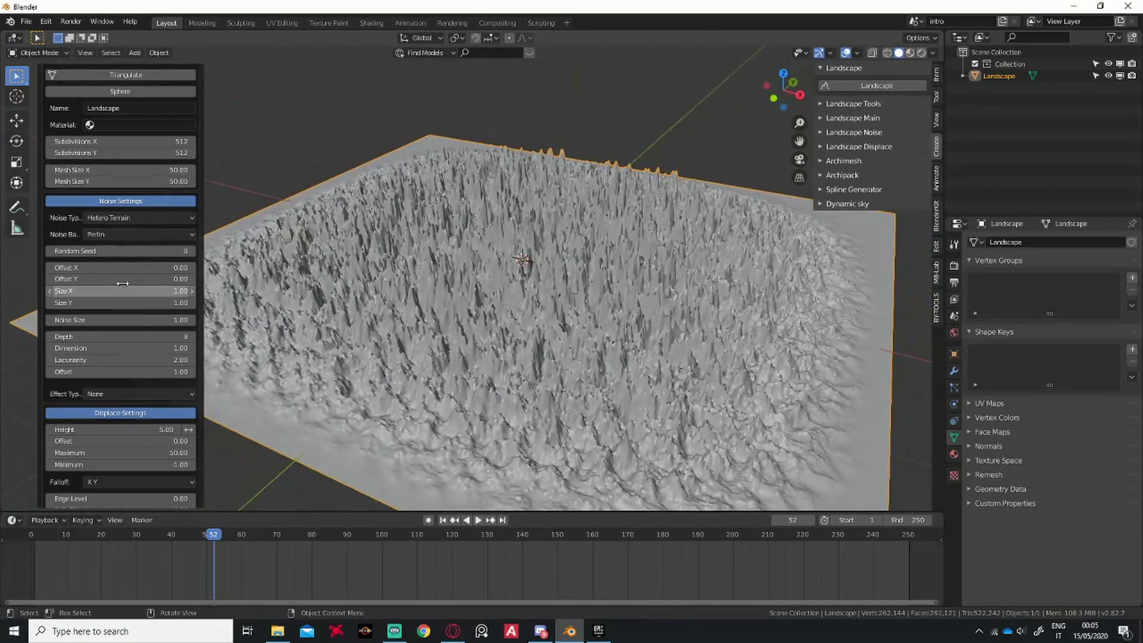
scroll(149, 188, up, 2)
click(159, 264)
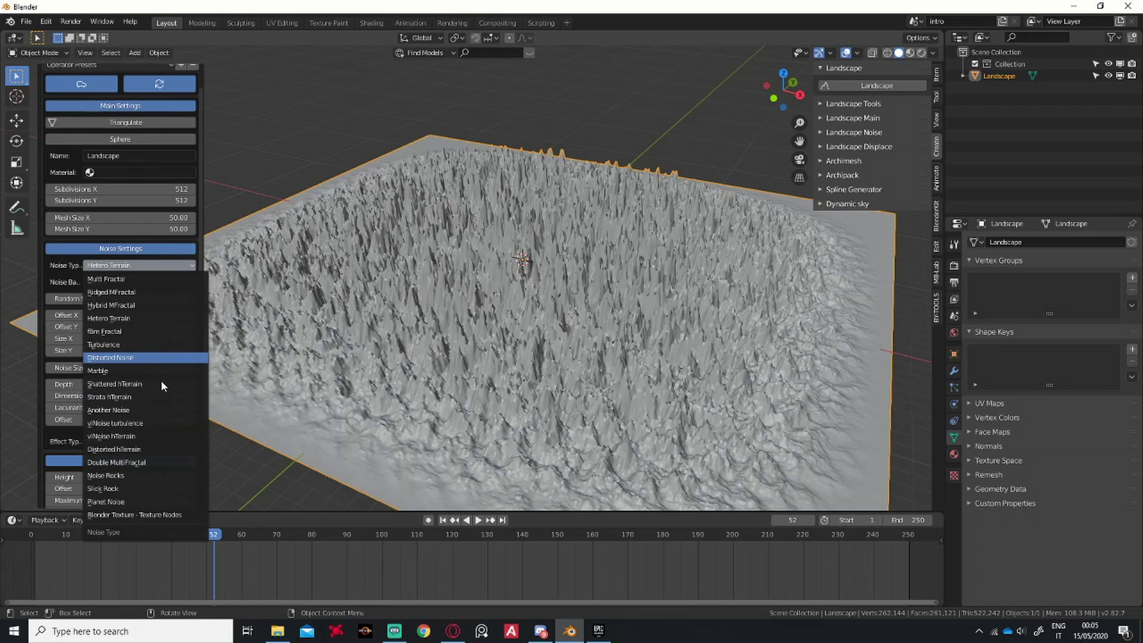
key(Return)
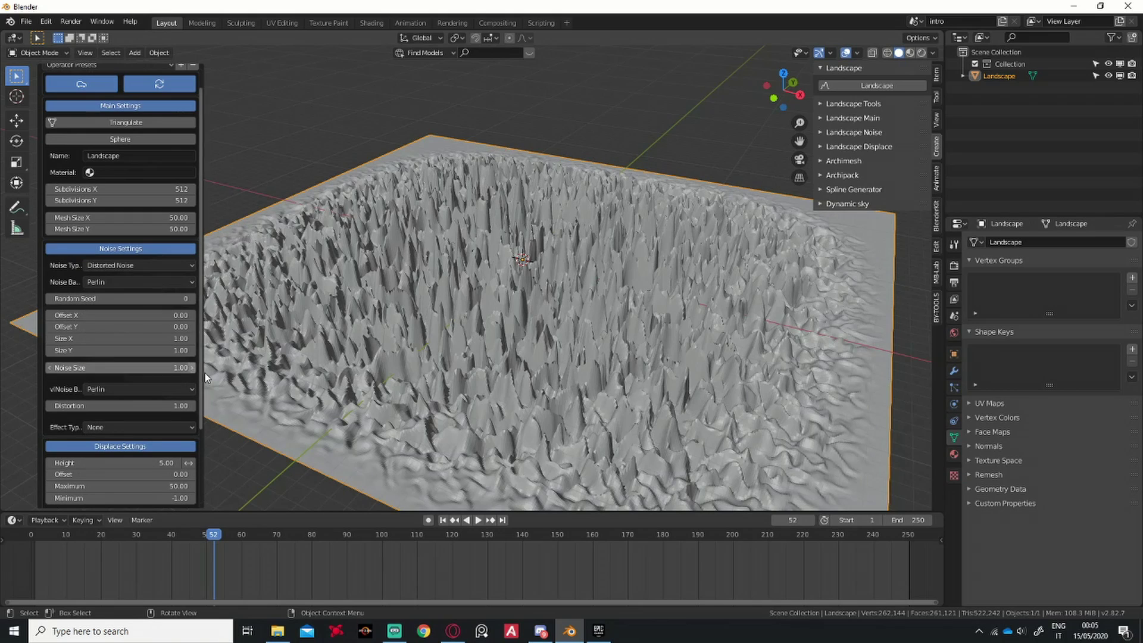
click(155, 267)
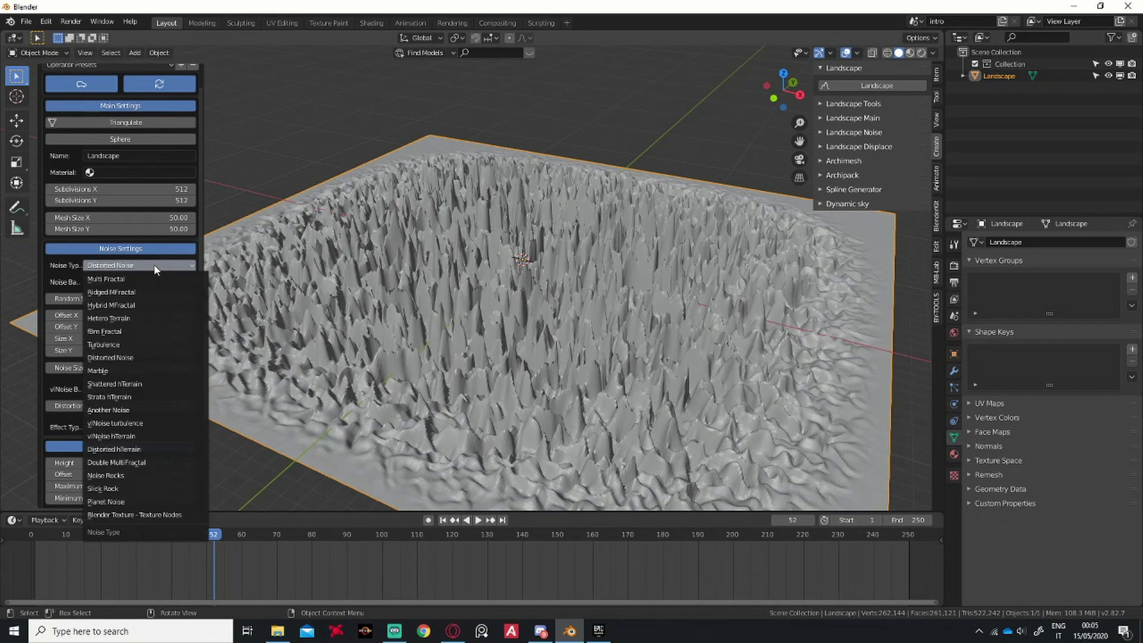
click(149, 319)
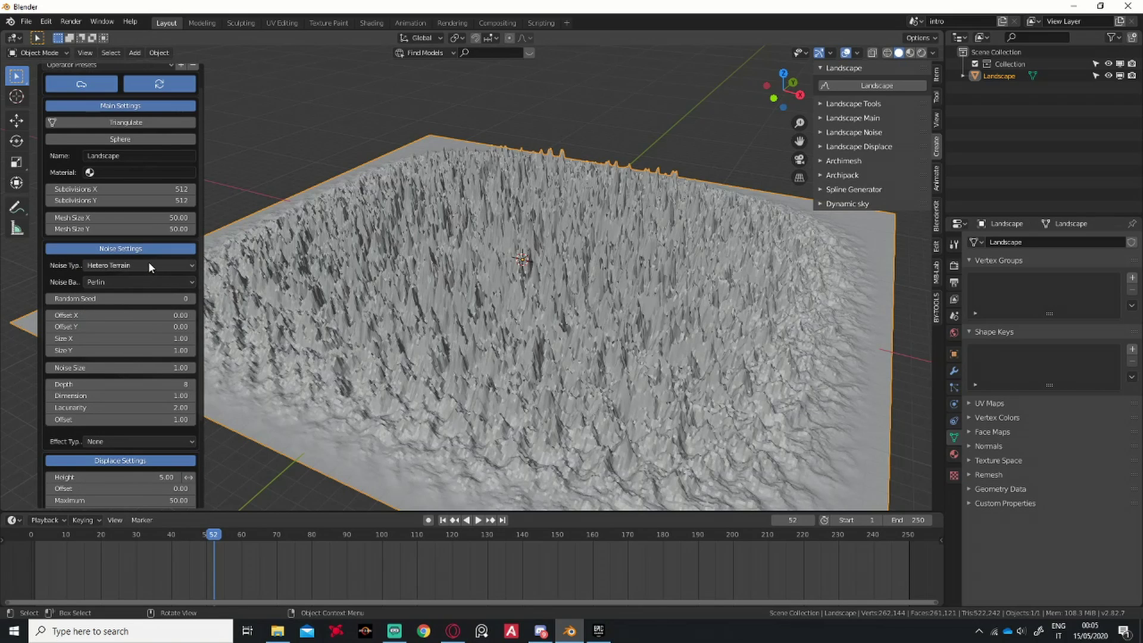
Set the landscape's noise type to Ridged MFractal and inspect the resulting terrain.
click(149, 264)
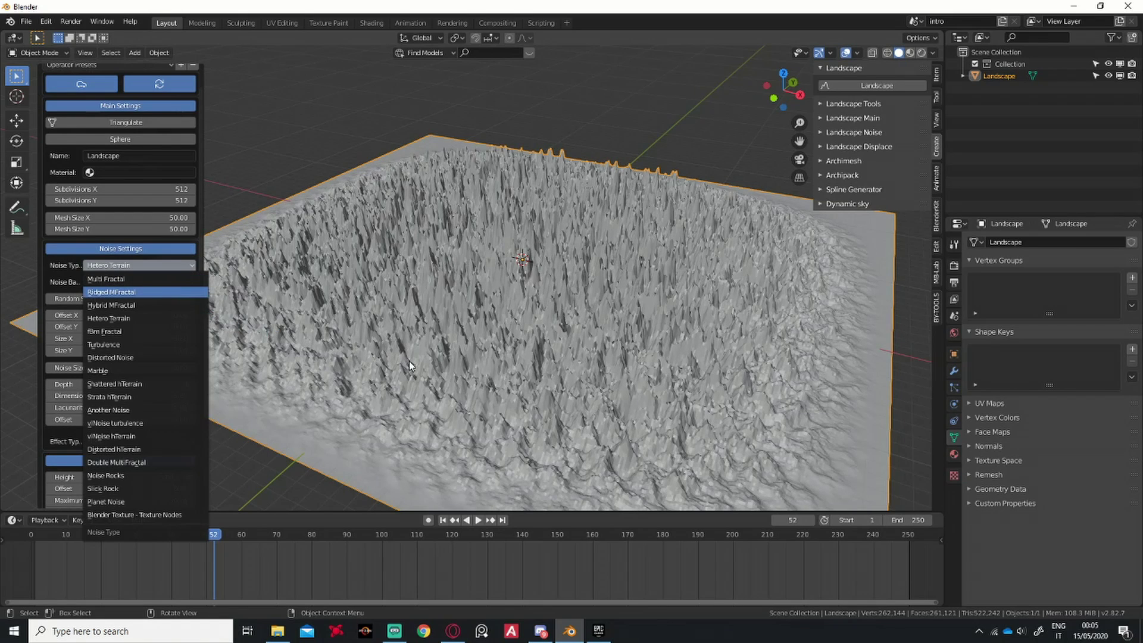
middle_drag(460, 340, 237, 358)
scroll(376, 375, down, 5)
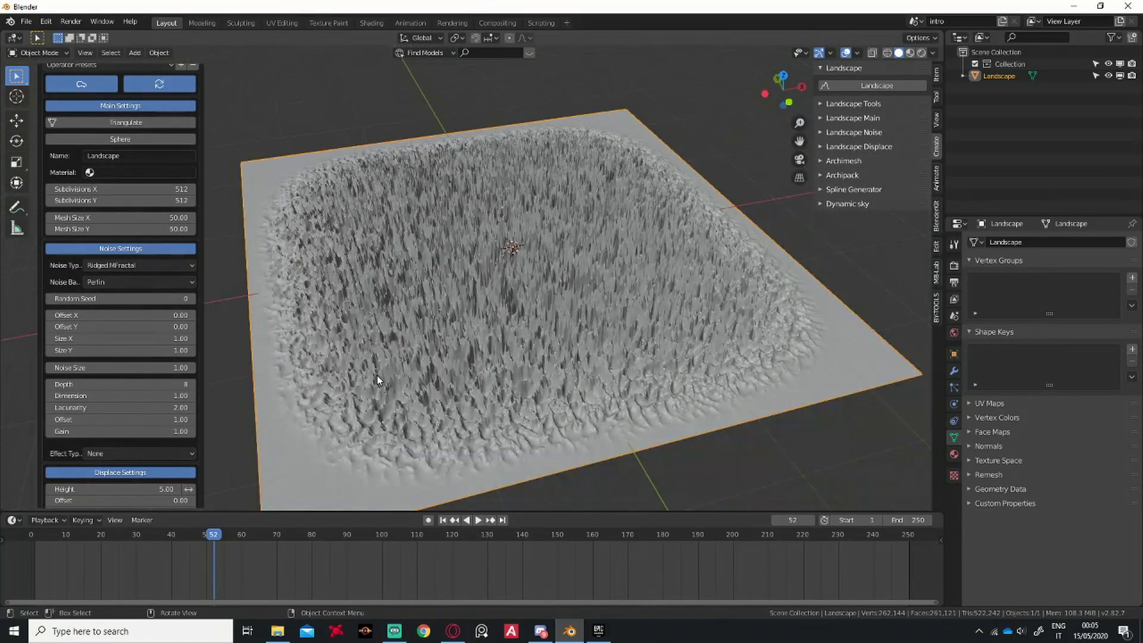
middle_drag(377, 375, 256, 387)
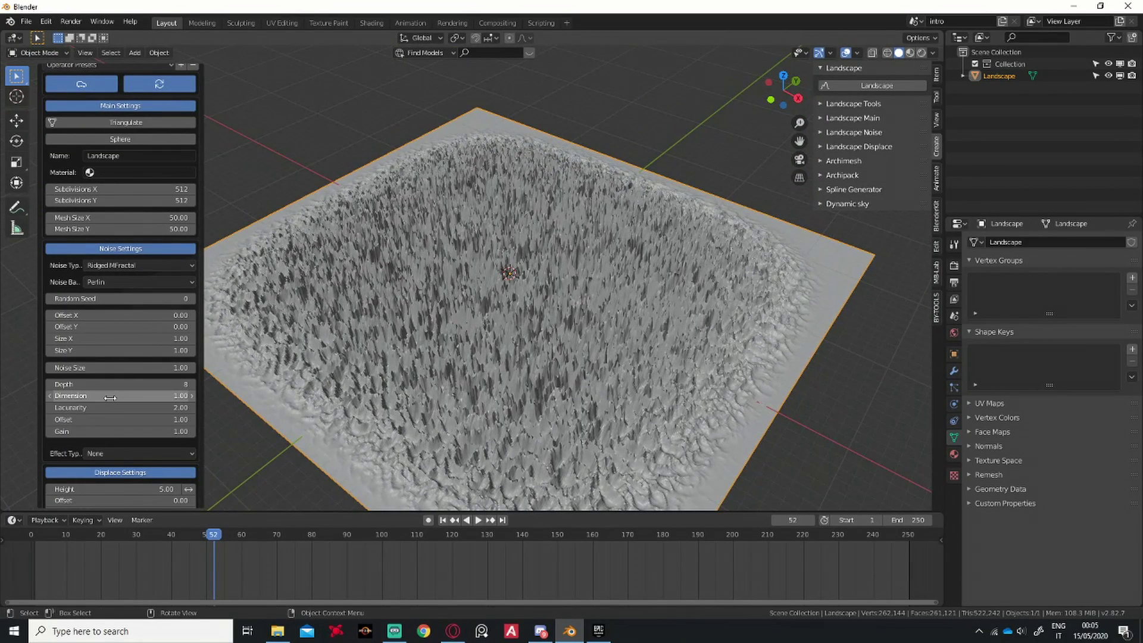
Set the landscape's noise dimension to 2.
click(110, 396)
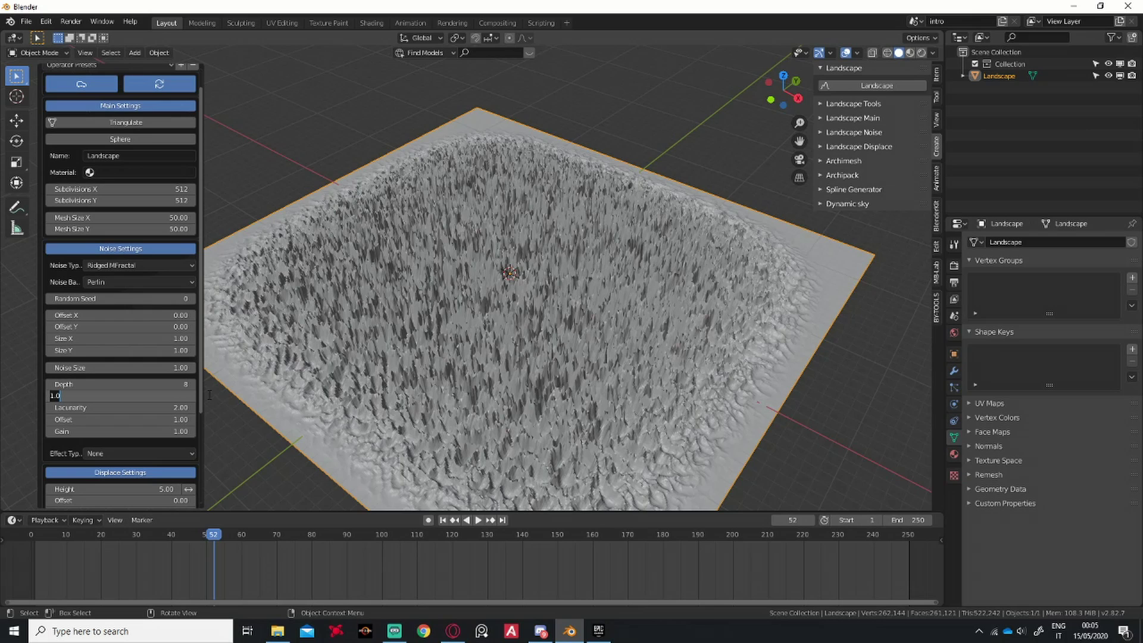
text(20)
key(Return)
mouse_move(400, 359)
middle_down()
mouse_move(412, 337)
mouse_move(414, 352)
middle_up()
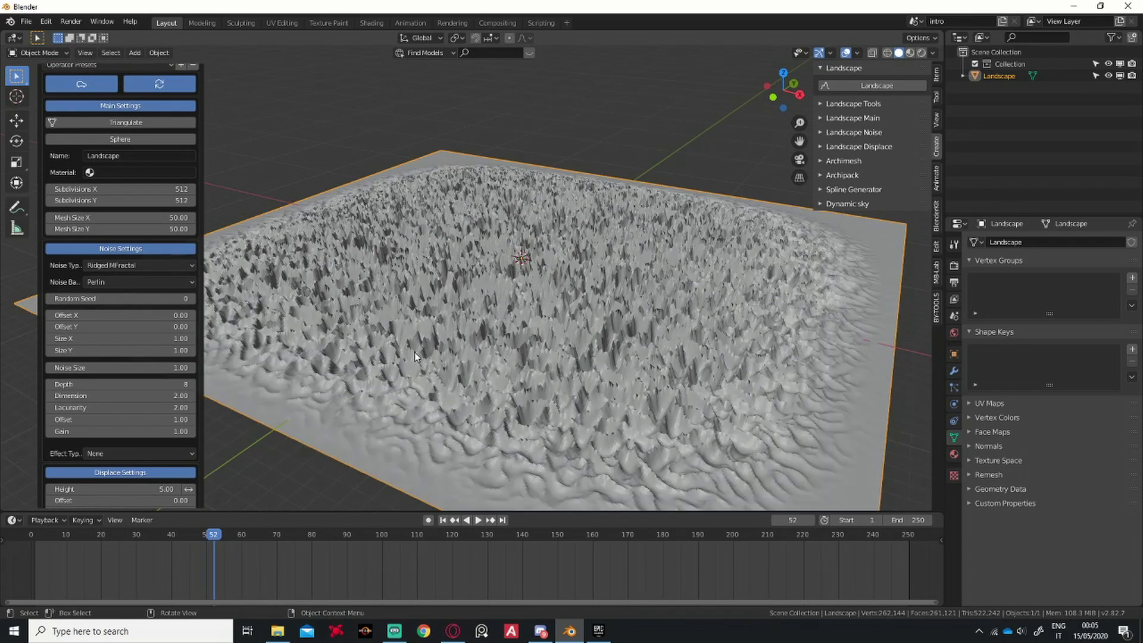
double_click(119, 420)
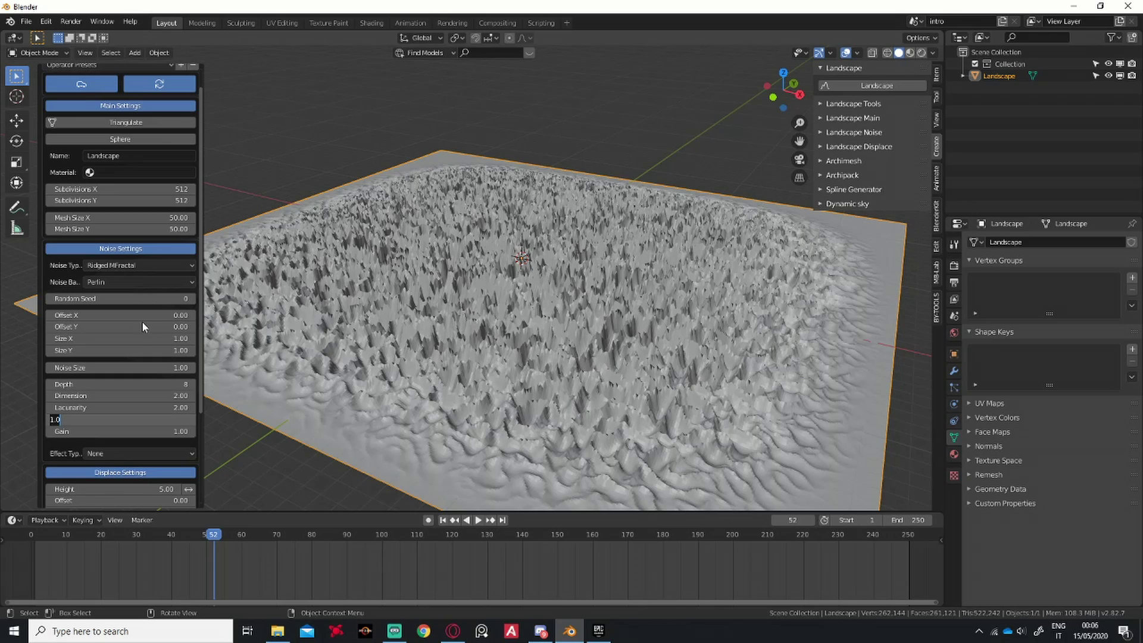
key(Return)
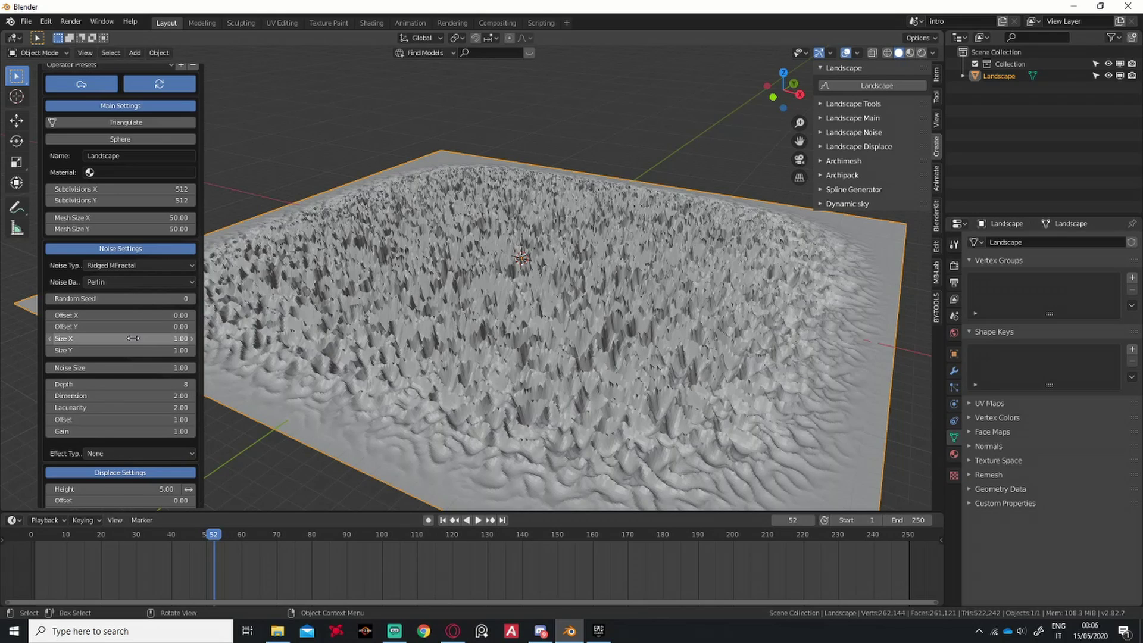
Set the landscape's noise size to 20 in both X and Y, and inspect the terrain from several angles.
double_click(134, 338)
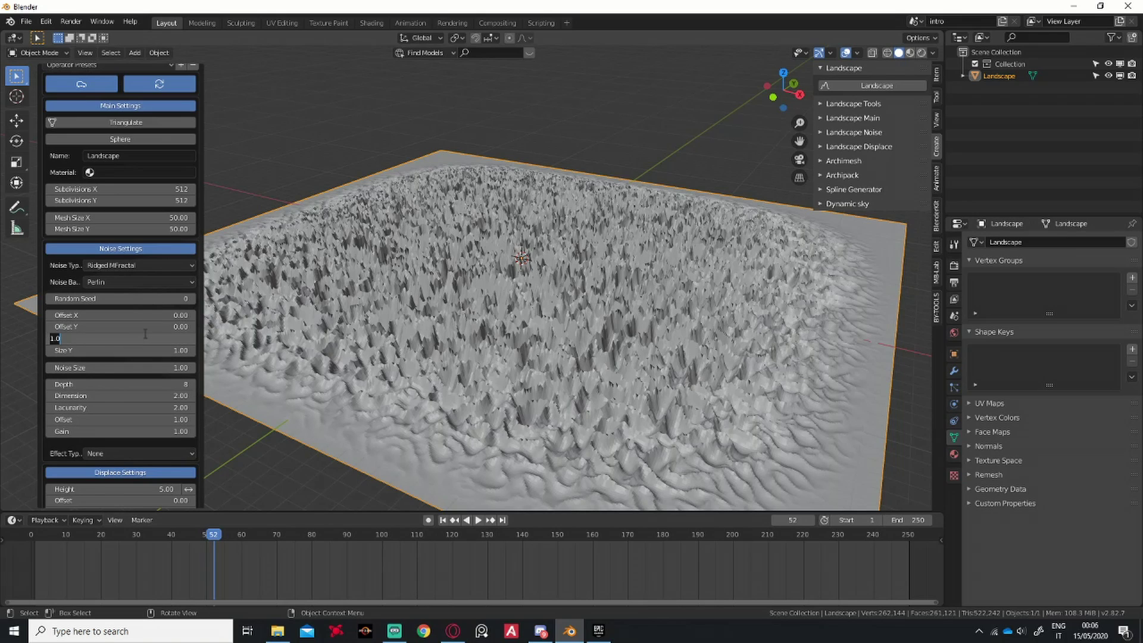
text(20)
key(Tab)
text(20)
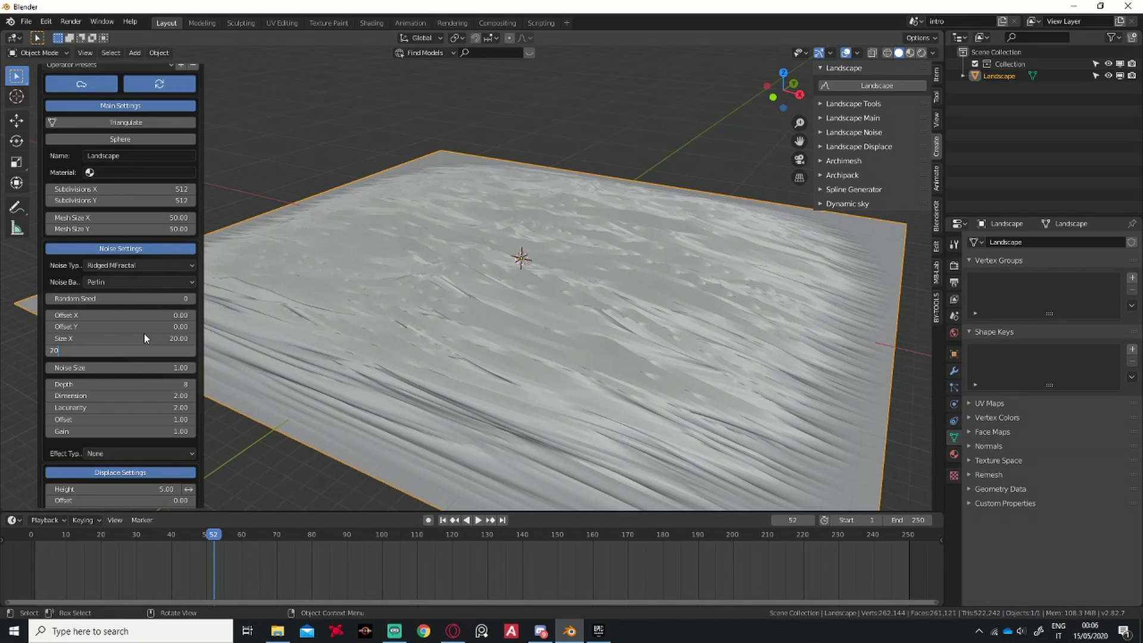
key(Return)
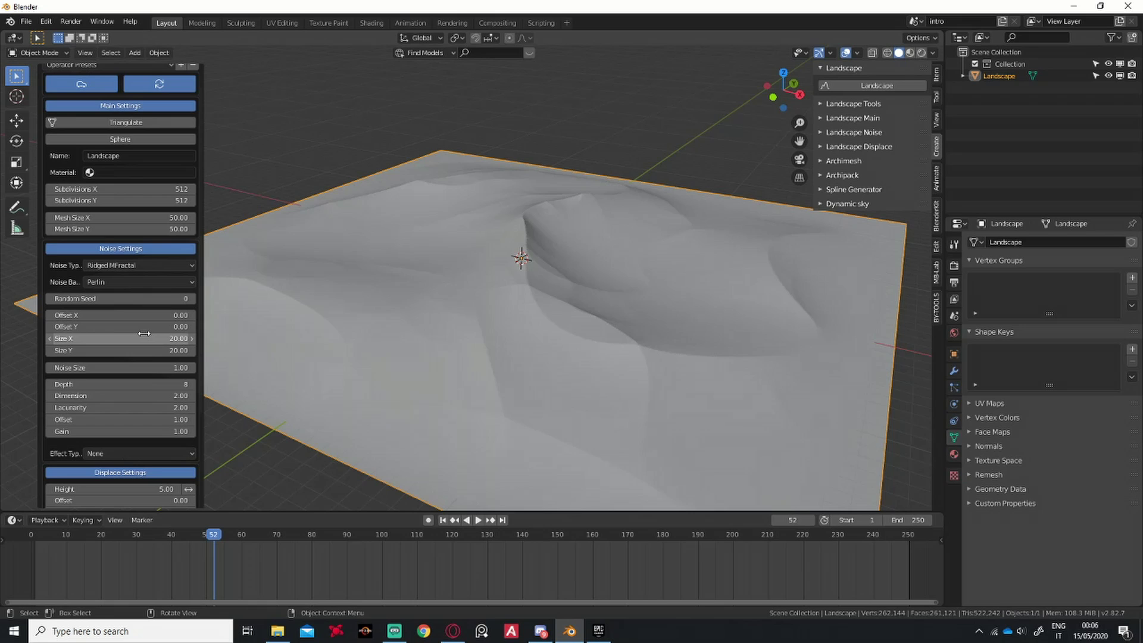
middle_drag(265, 269, 467, 407)
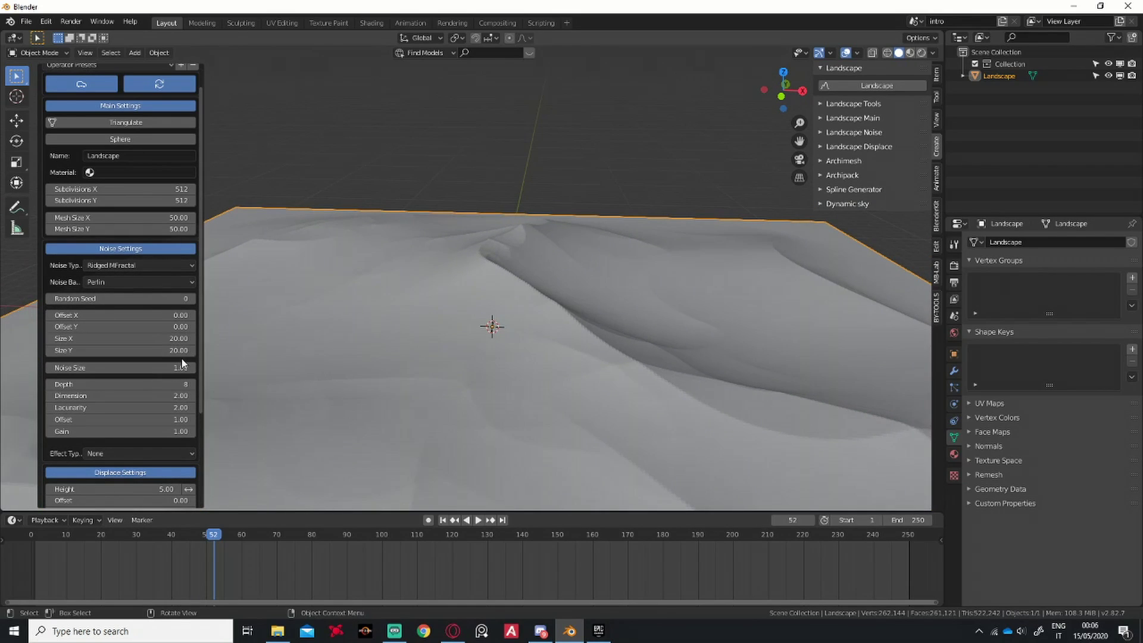
scroll(354, 340, down, 2)
scroll(399, 316, down, 3)
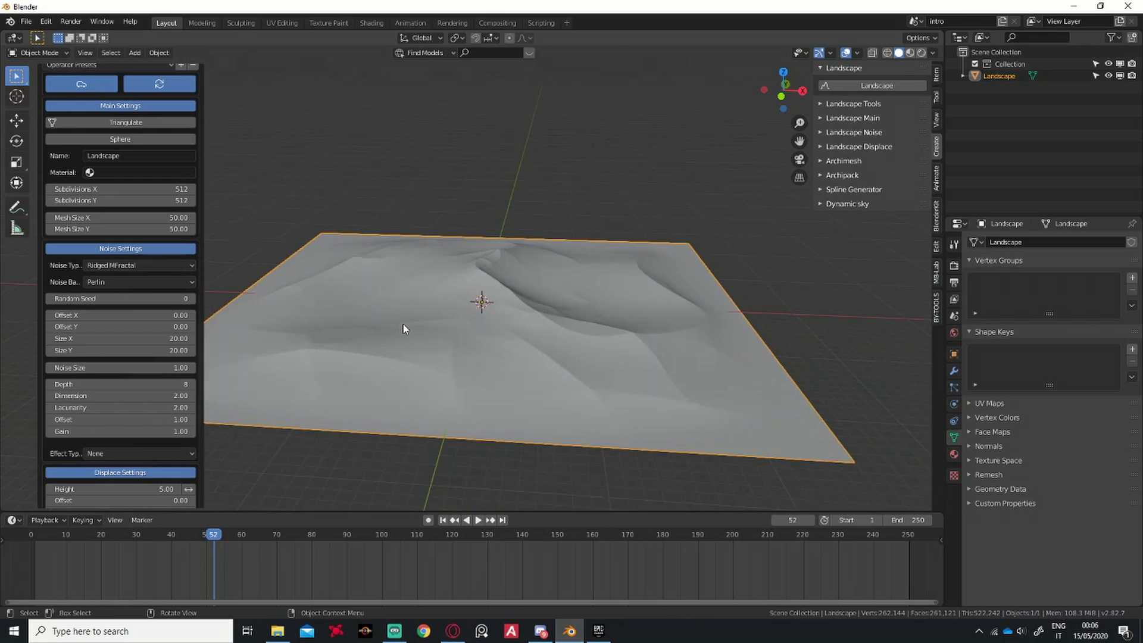
middle_drag(403, 325, 369, 338)
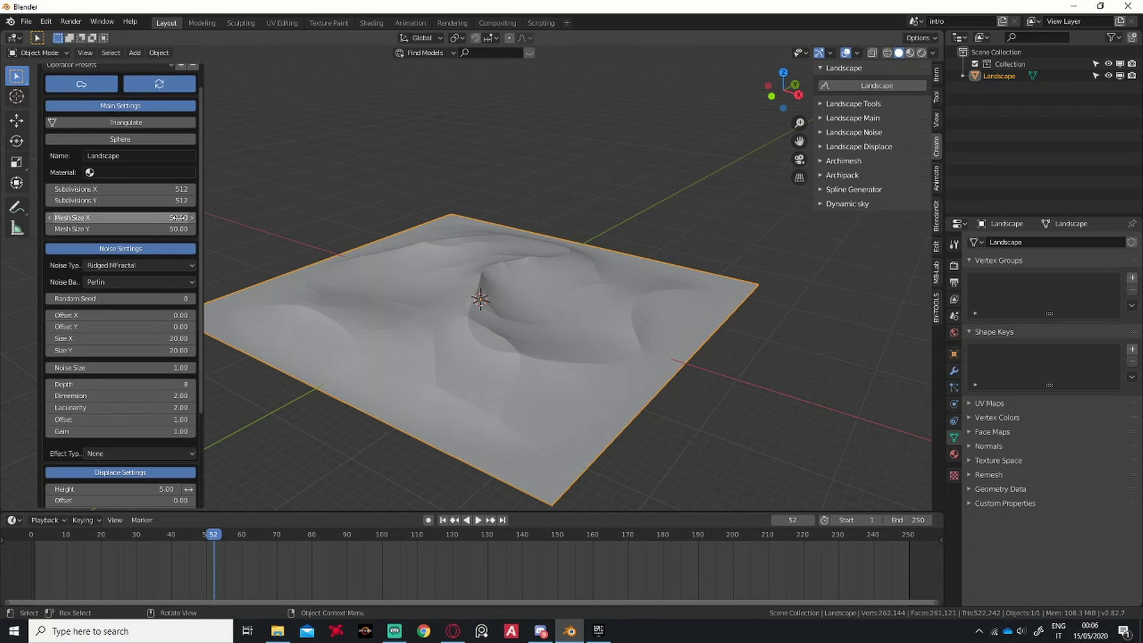
middle_drag(369, 372, 411, 365)
Set the landscape's random seed to 40 and inspect the new terrain shape from above.
double_click(103, 298)
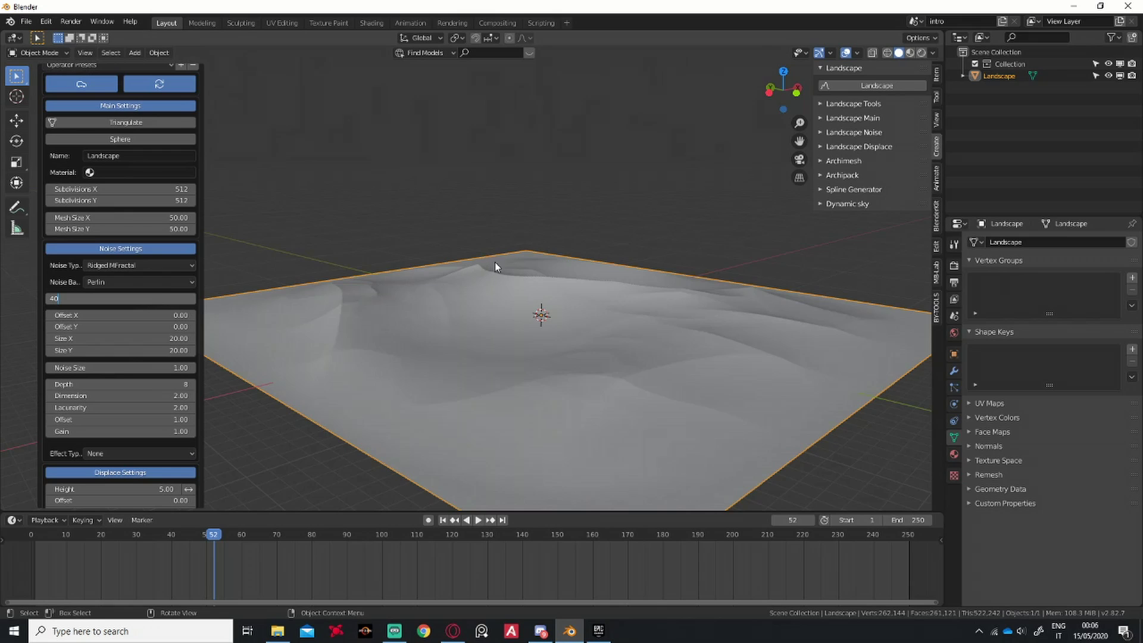
text(40)
key(Return)
middle_drag(559, 296, 507, 284)
middle_drag(502, 299, 533, 377)
scroll(462, 310, down, 4)
scroll(605, 237, up, 4)
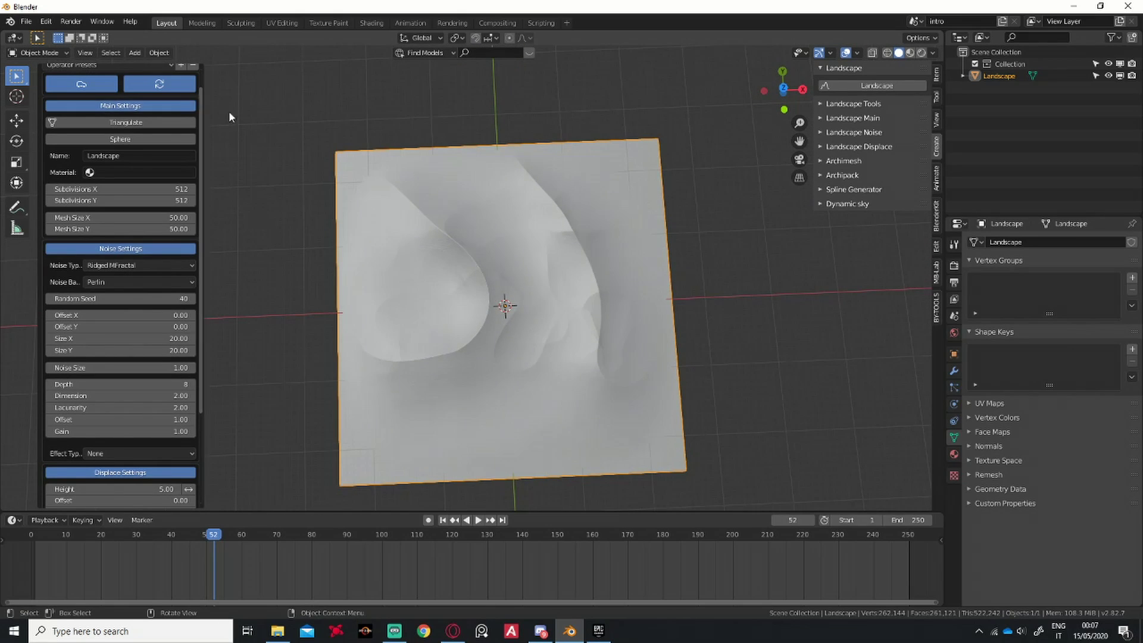
Add a camera and align it to a top view that frames the whole landscape.
click(318, 155)
key(shift+a)
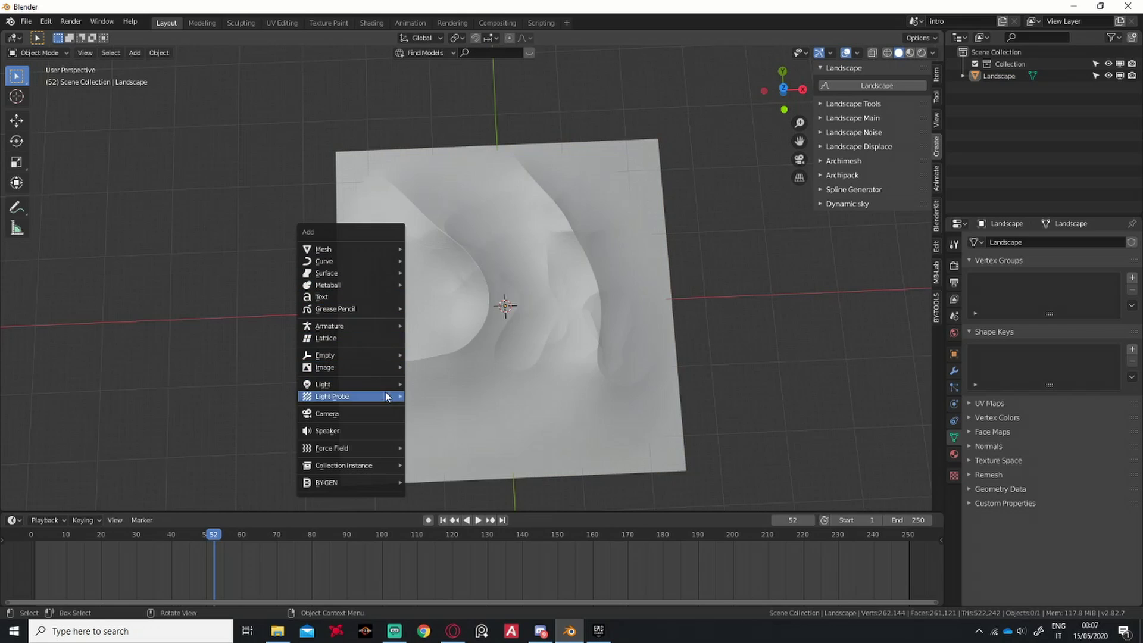
click(378, 416)
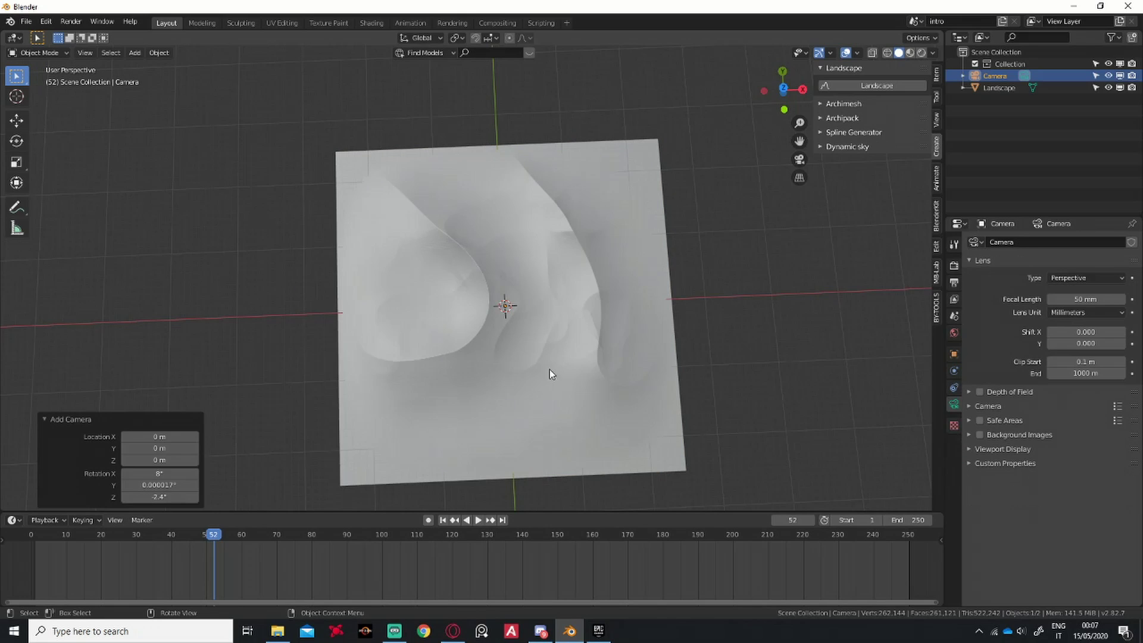
key(KP_7)
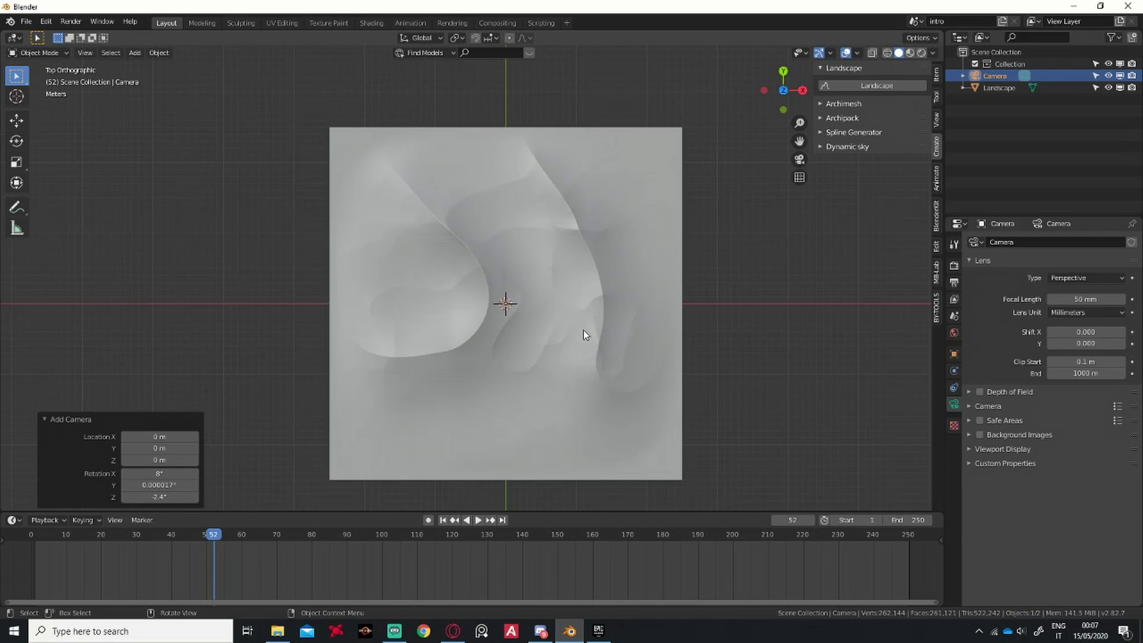
scroll(586, 312, down, 1)
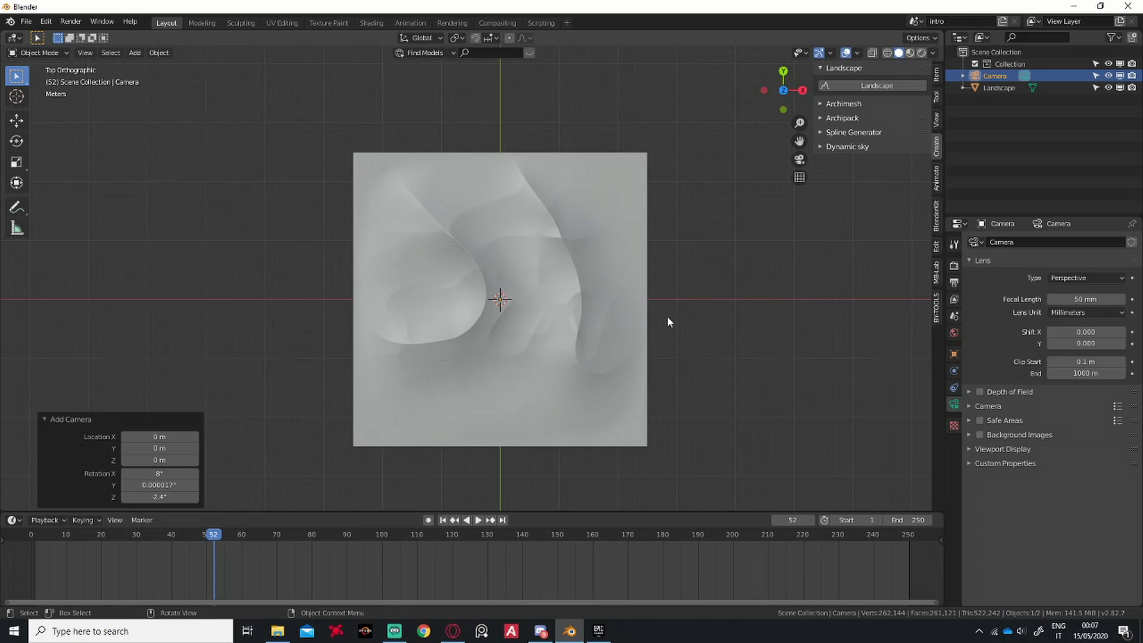
scroll(642, 308, down, 1)
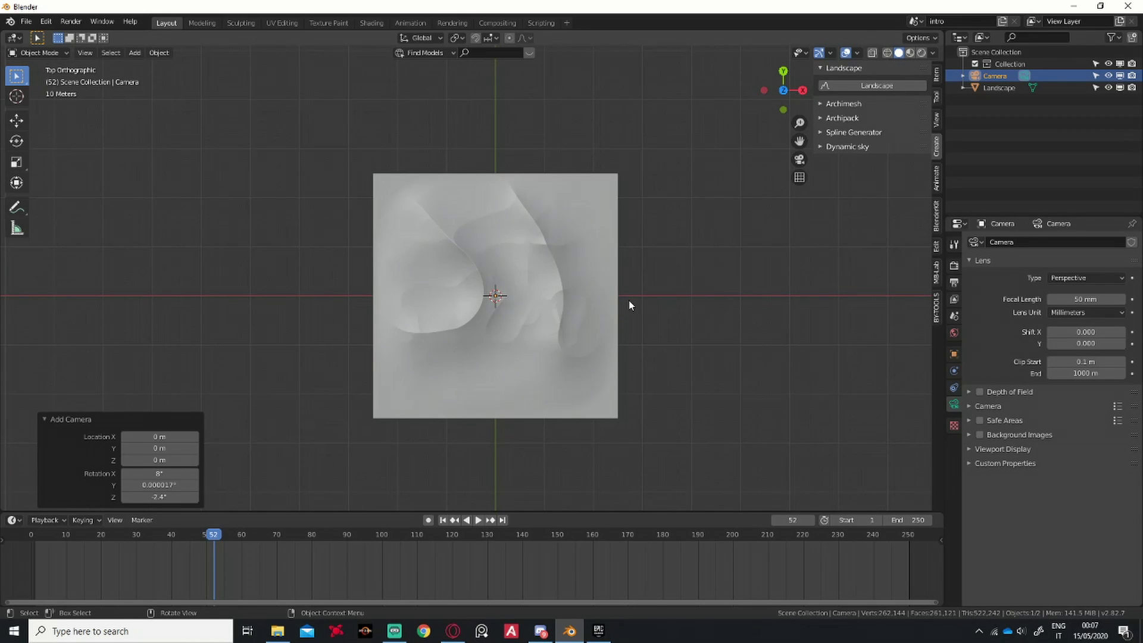
key(KP_0)
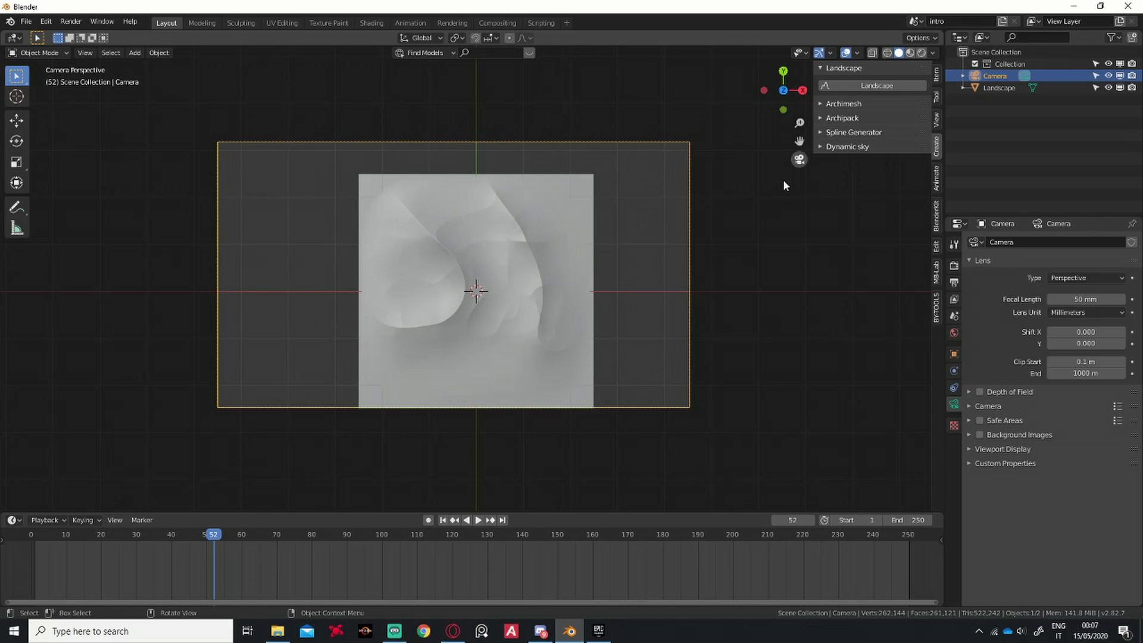
Center the camera over the landscape by setting its X and Y location to 0.
click(937, 97)
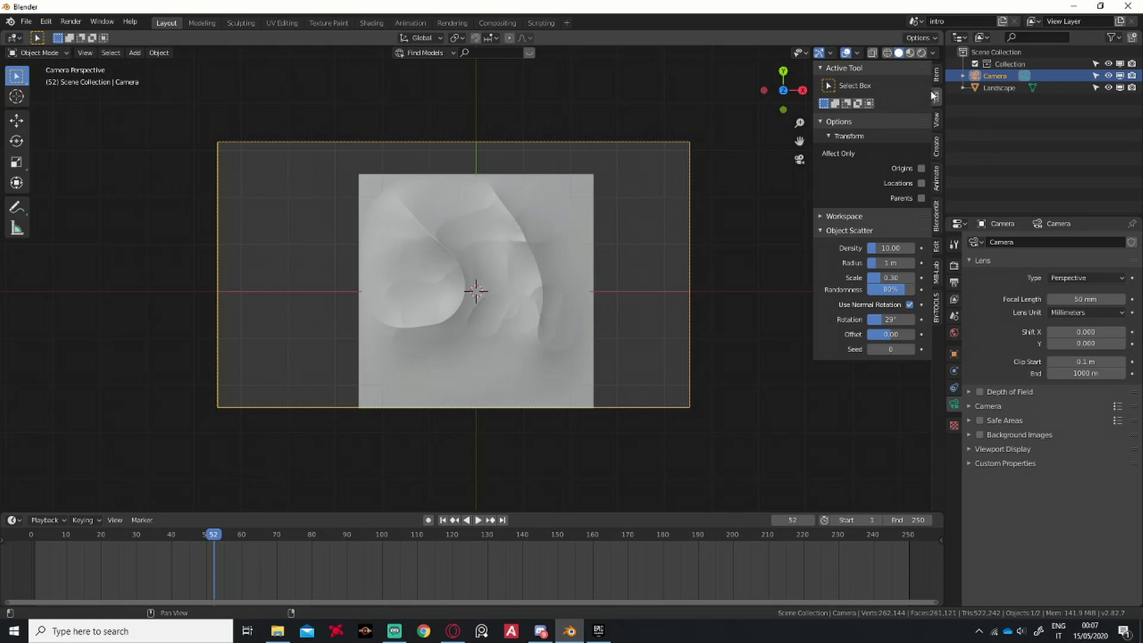
click(937, 76)
click(854, 98)
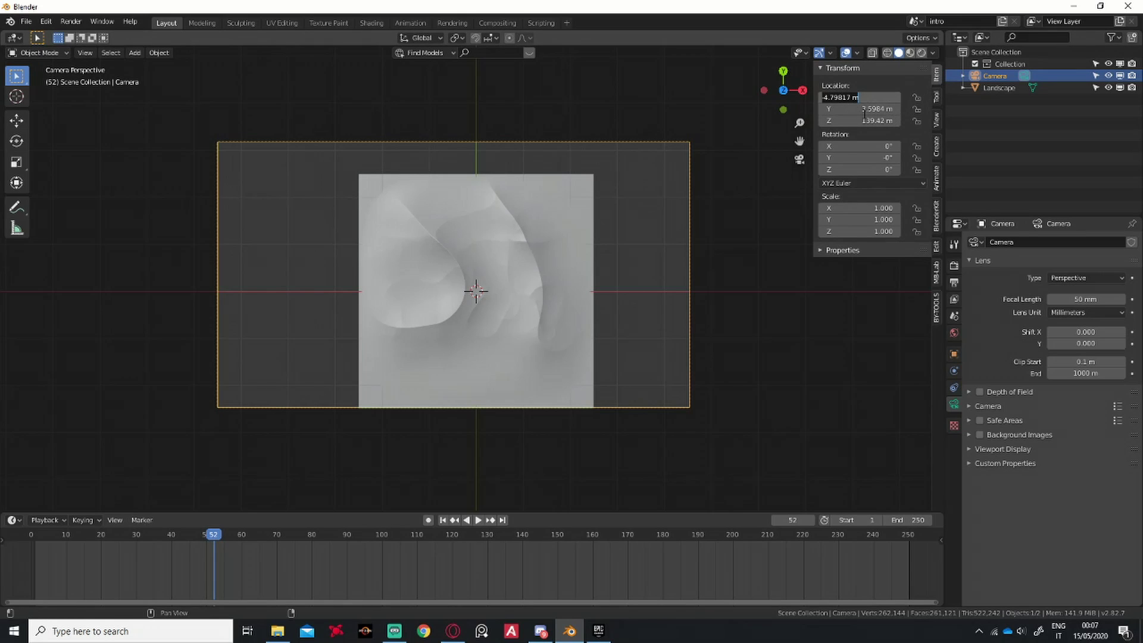
text(0)
key(Tab)
text(0)
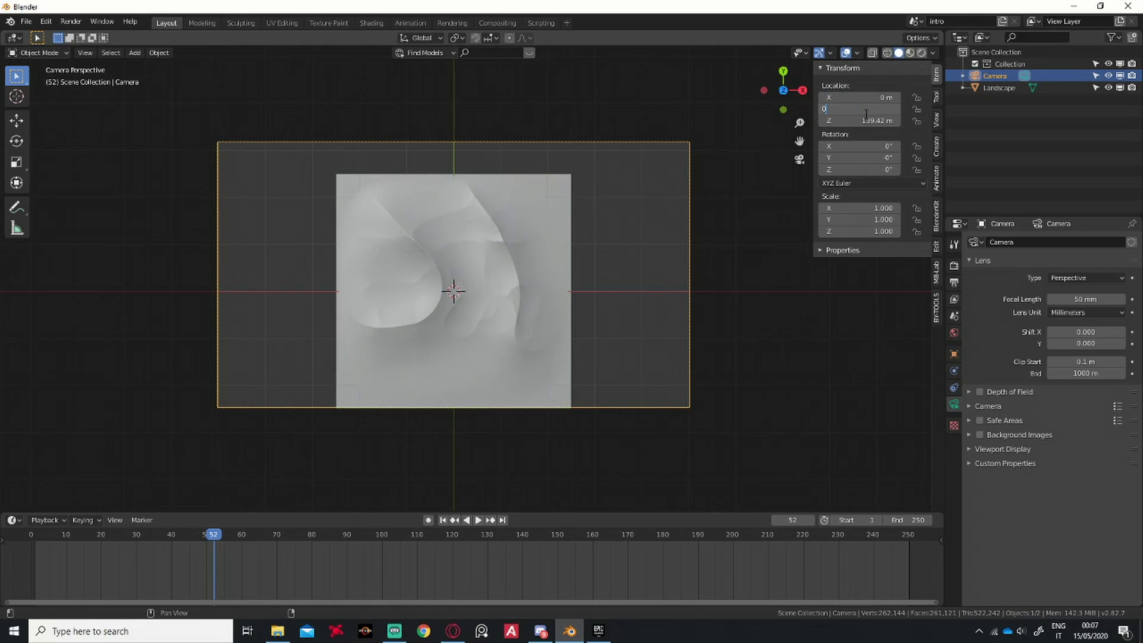
key(Return)
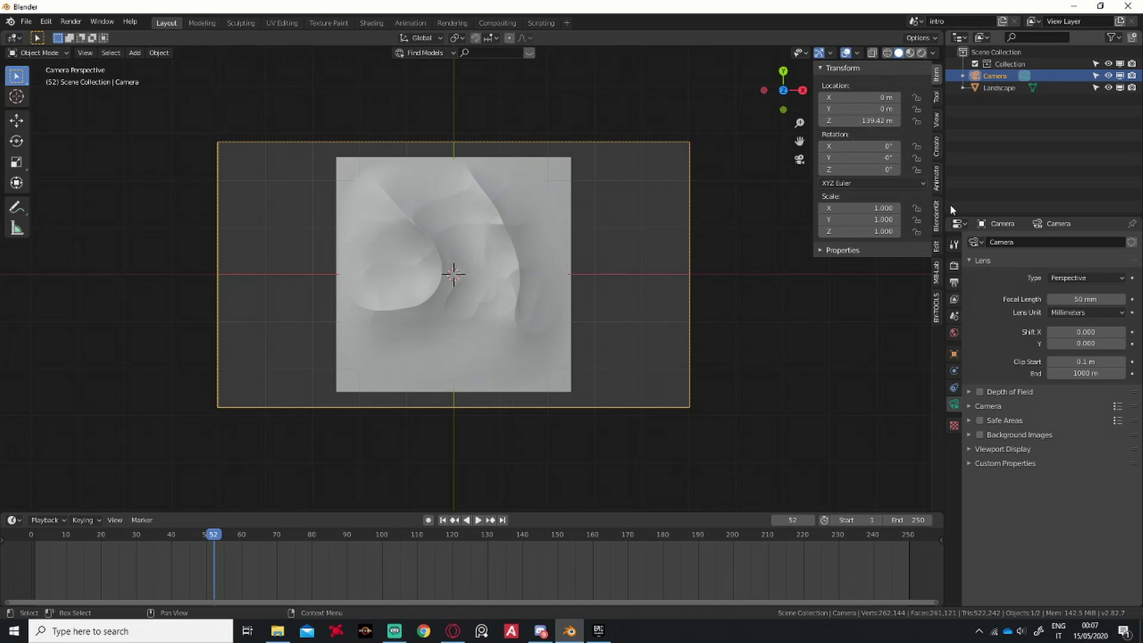
Open the horizontal render resolution for editing in the scene's output settings.
click(954, 266)
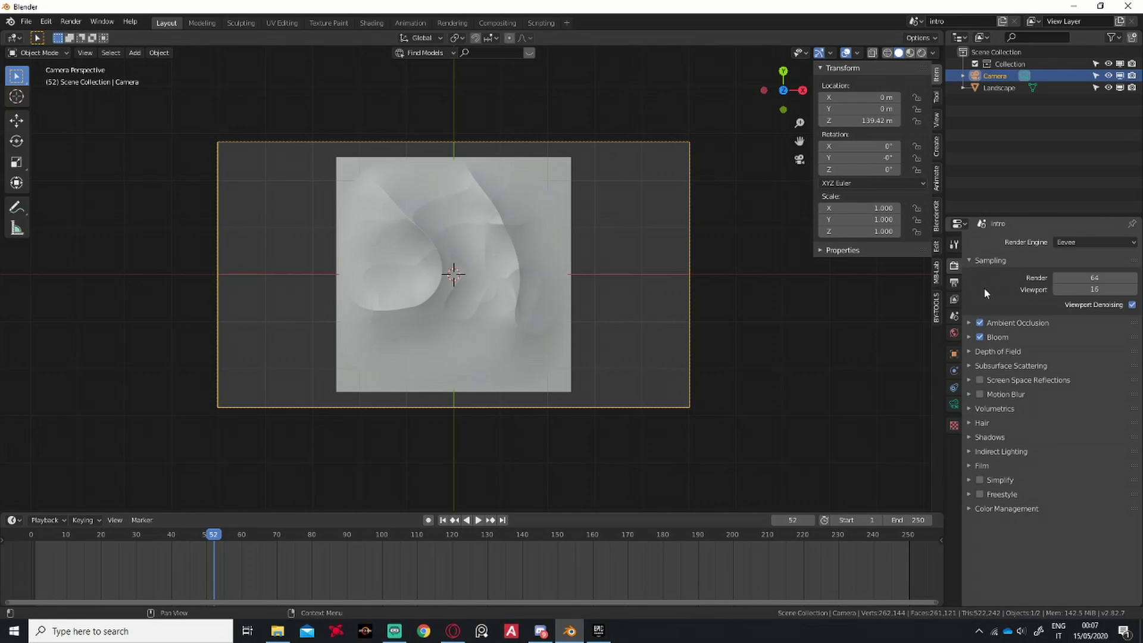
click(954, 283)
click(1099, 256)
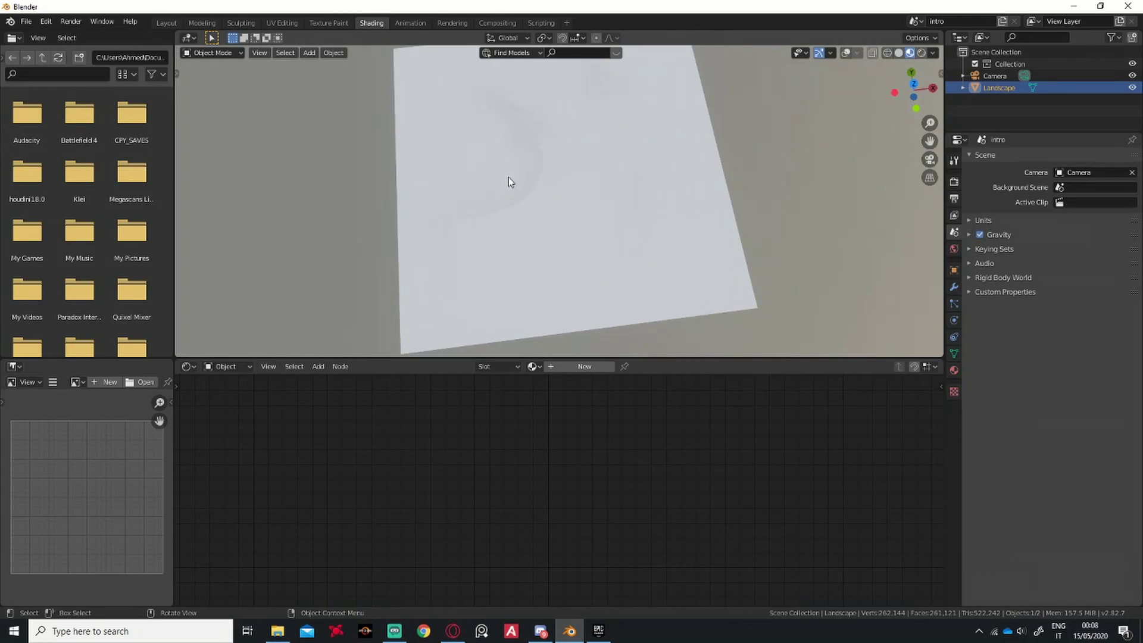
Create a new material for the landscape and delete its Principled BSDF node.
middle_drag(510, 178, 559, 284)
click(551, 368)
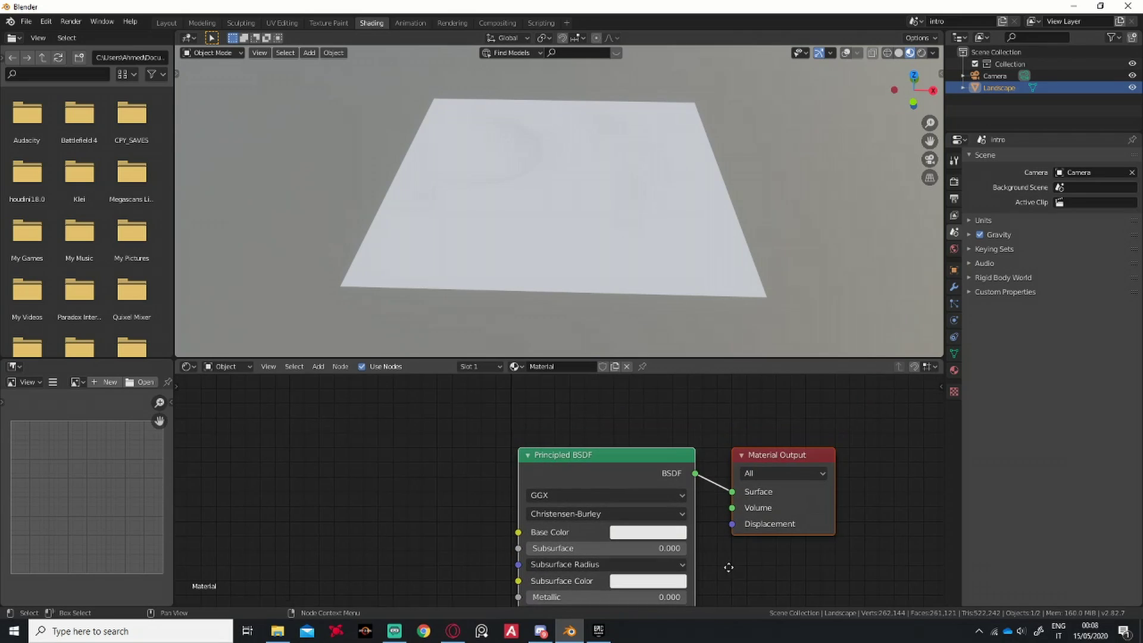
middle_drag(667, 524, 648, 448)
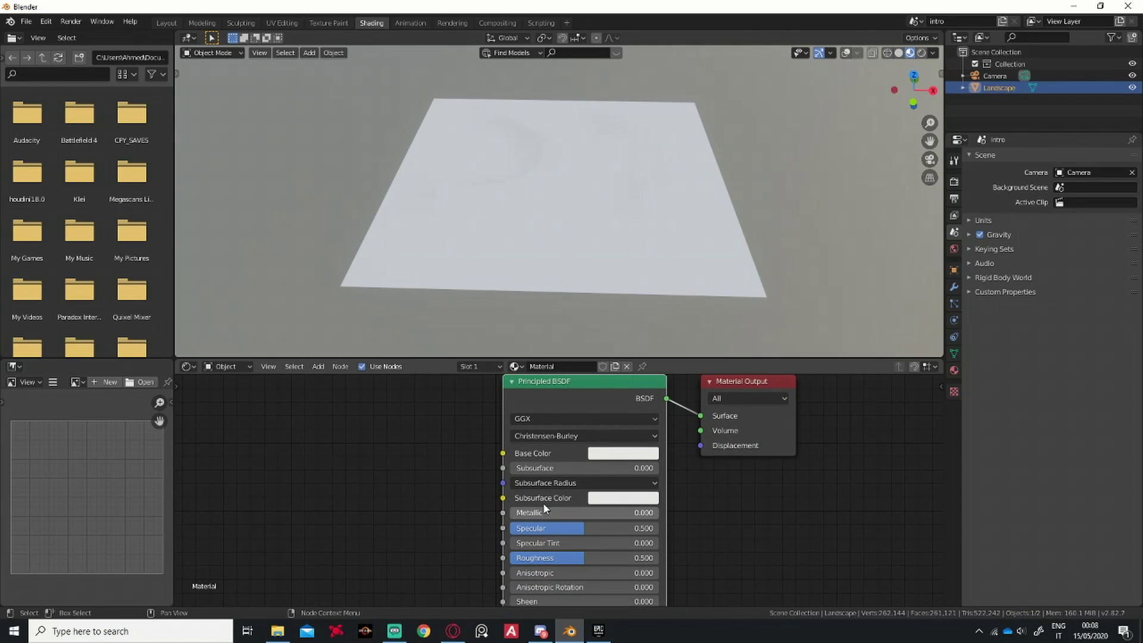
key(x)
middle_drag(549, 442, 561, 488)
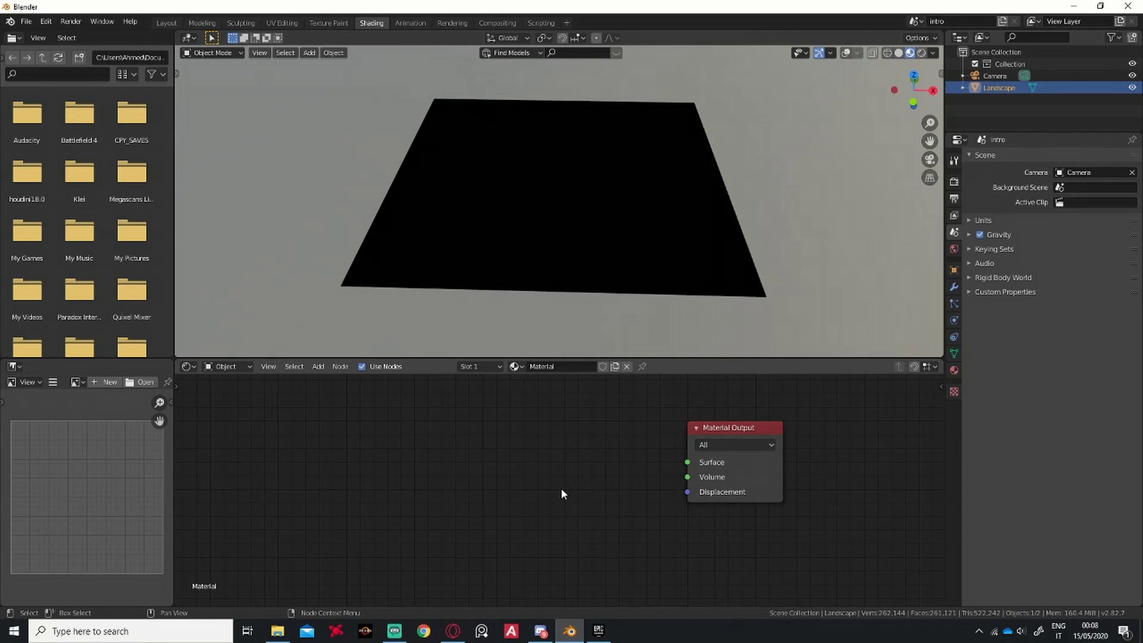
Add a Geometry input node to the landscape material and place it well before the Material Output node.
right_click(438, 447)
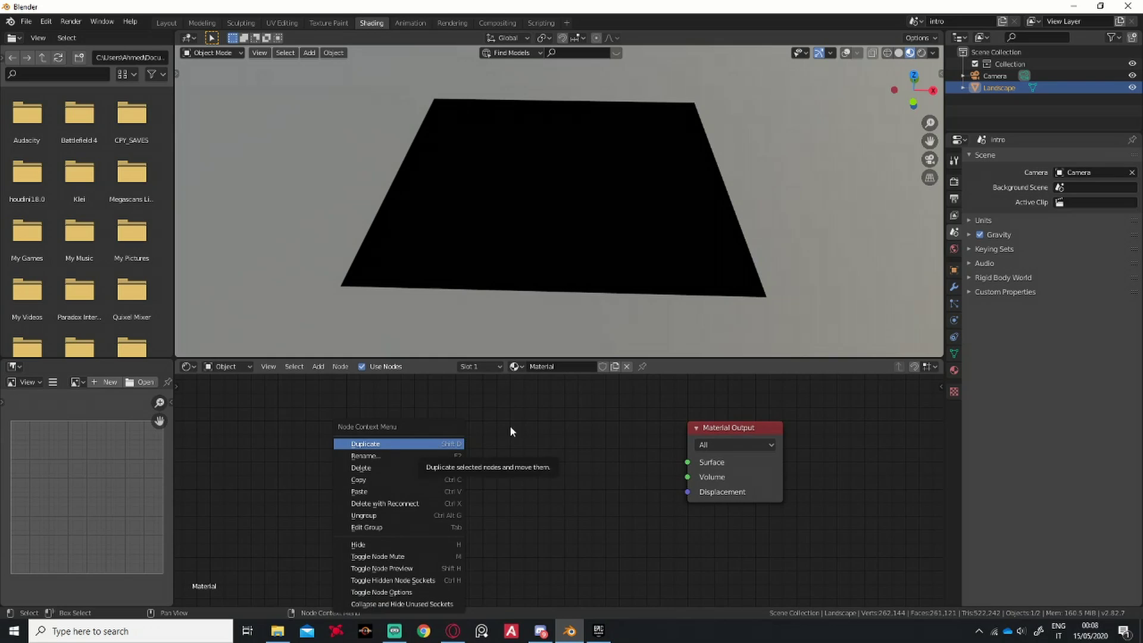
key(shift+a)
click(401, 438)
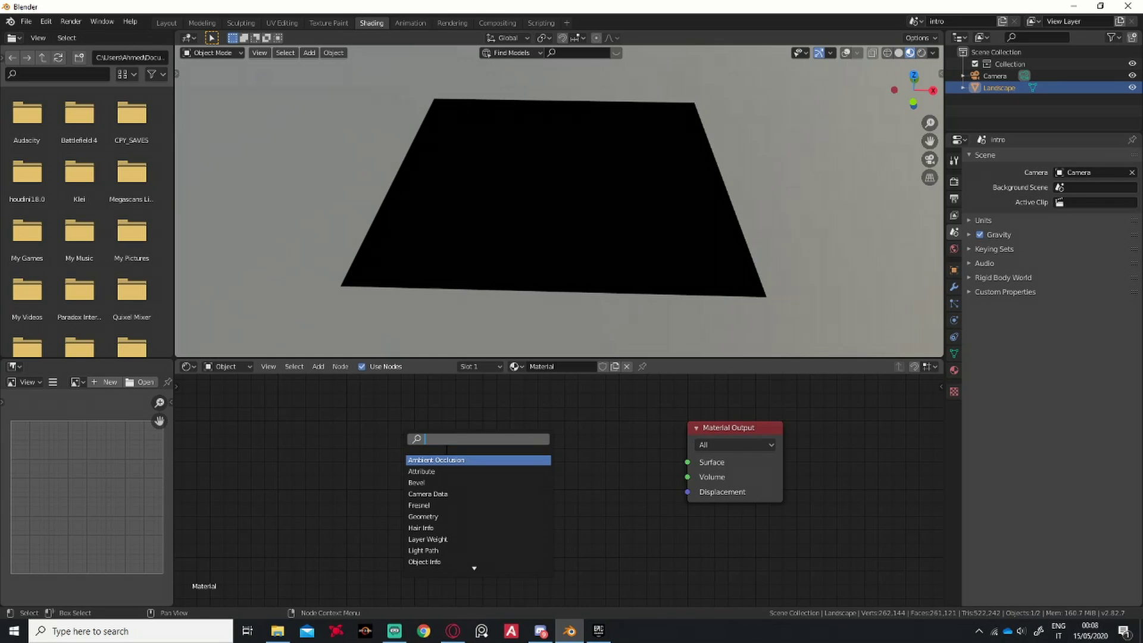
text(geo)
key(Return)
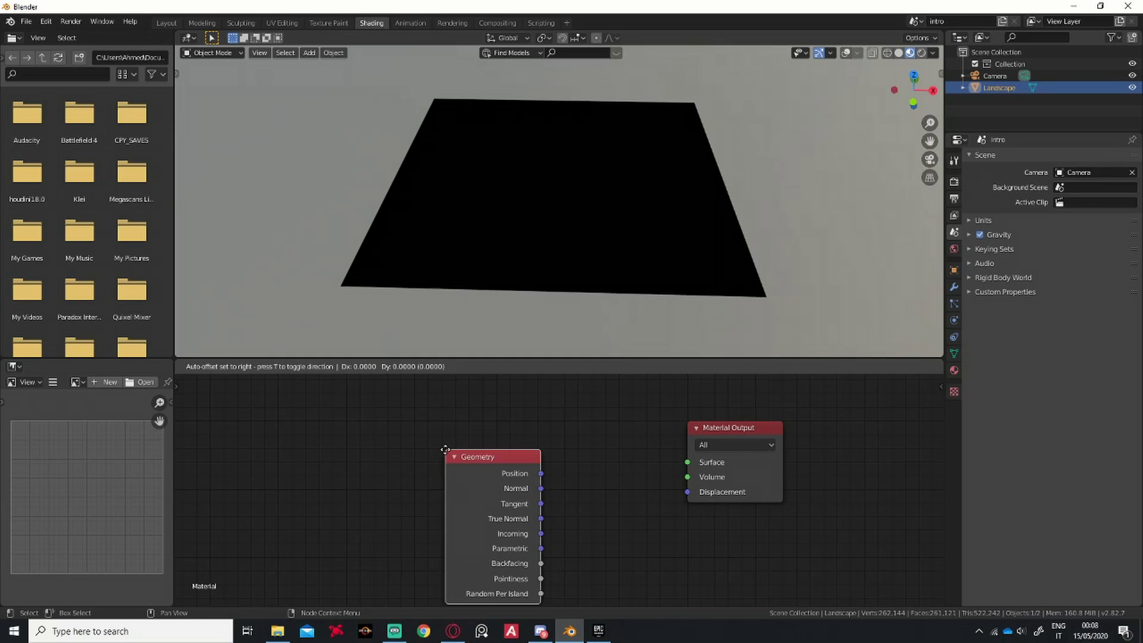
click(215, 406)
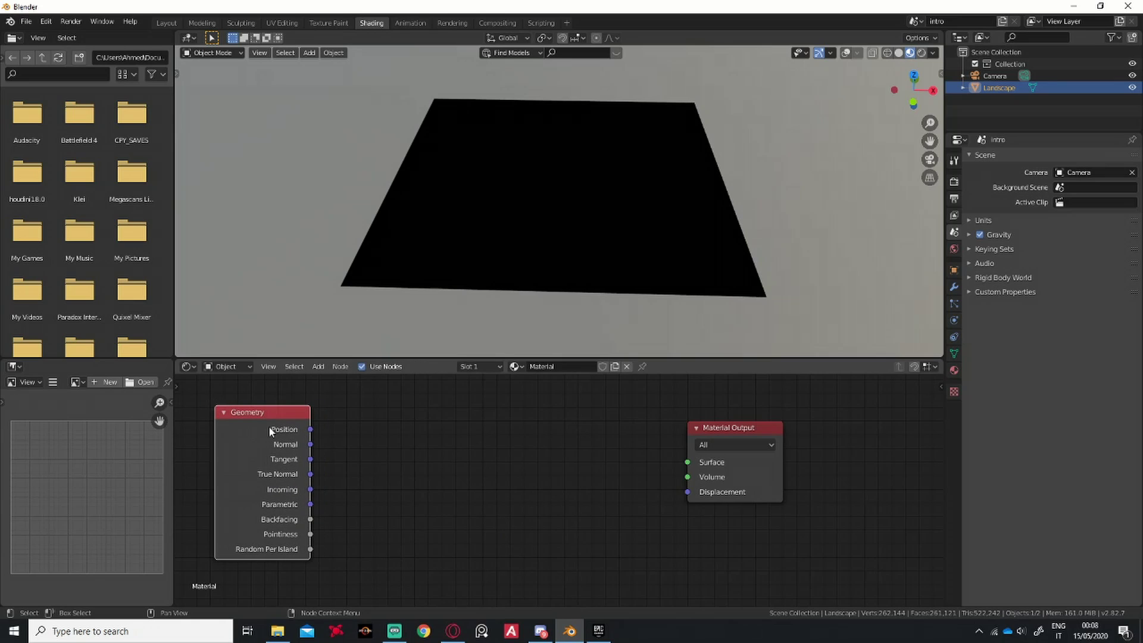
click(449, 446)
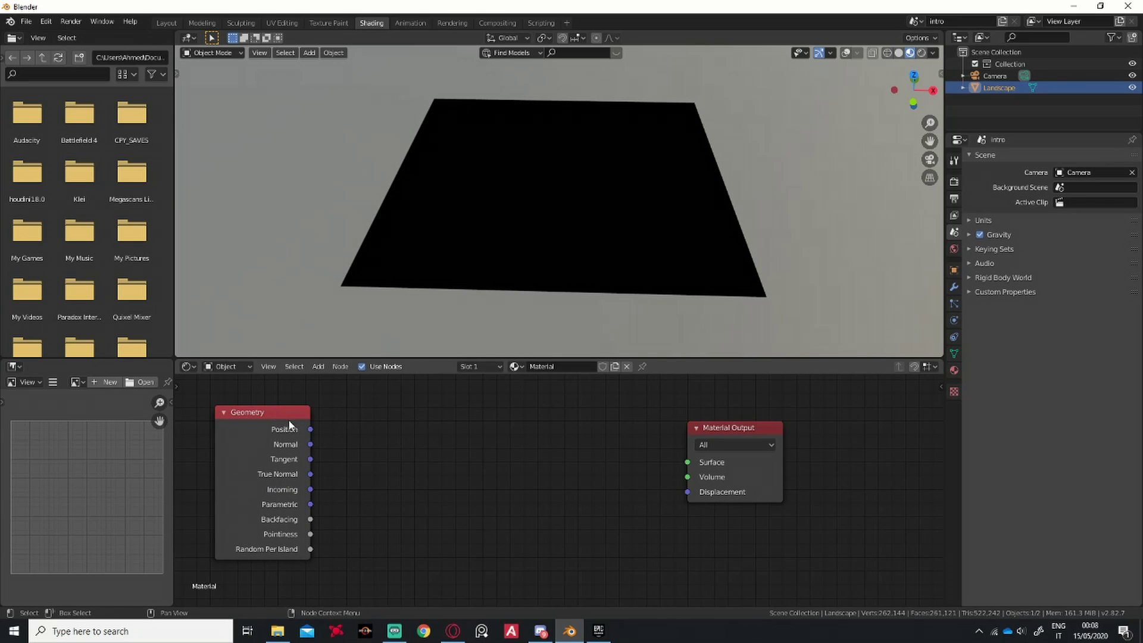
Add a Separate XYZ node beside the Geometry node and feed the Geometry Position output into its Vector input.
key(shift+a)
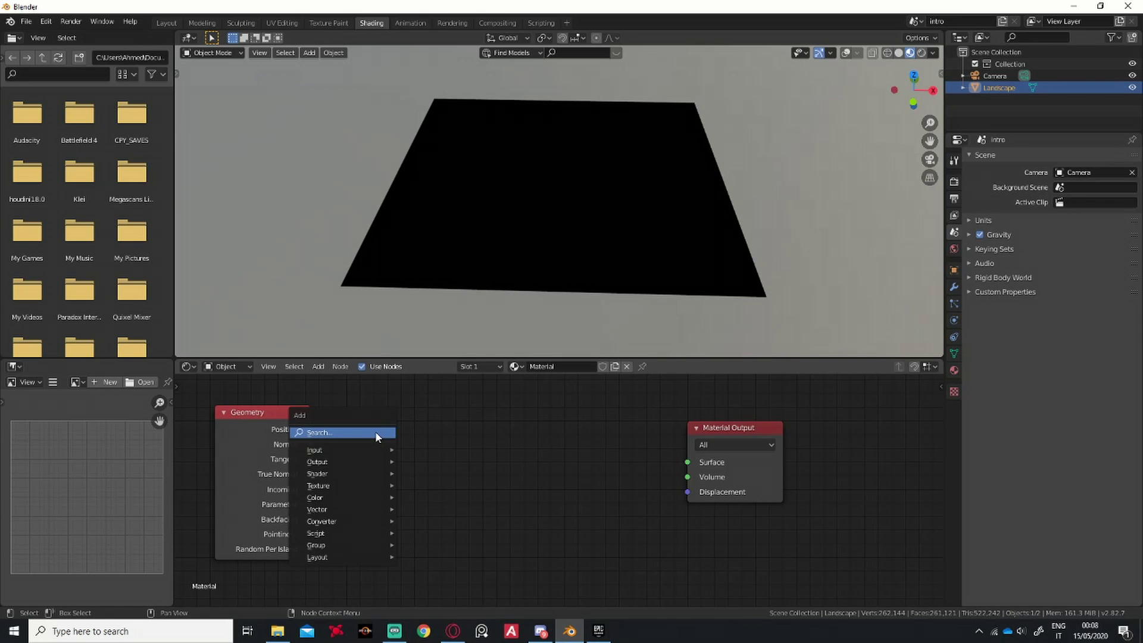
click(375, 431)
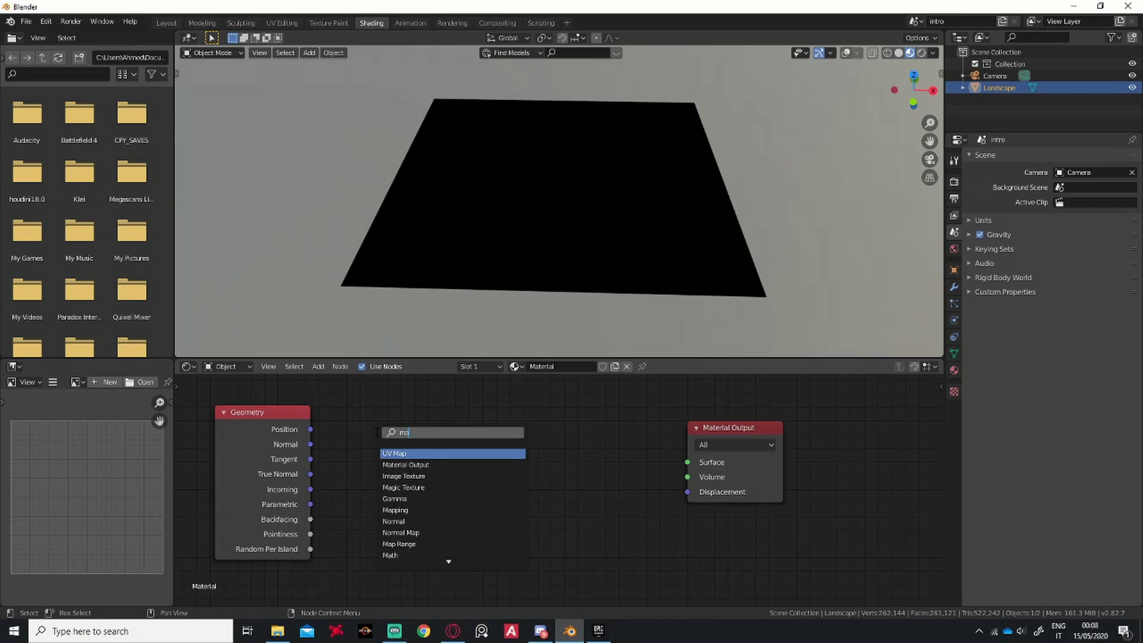
text(sep)
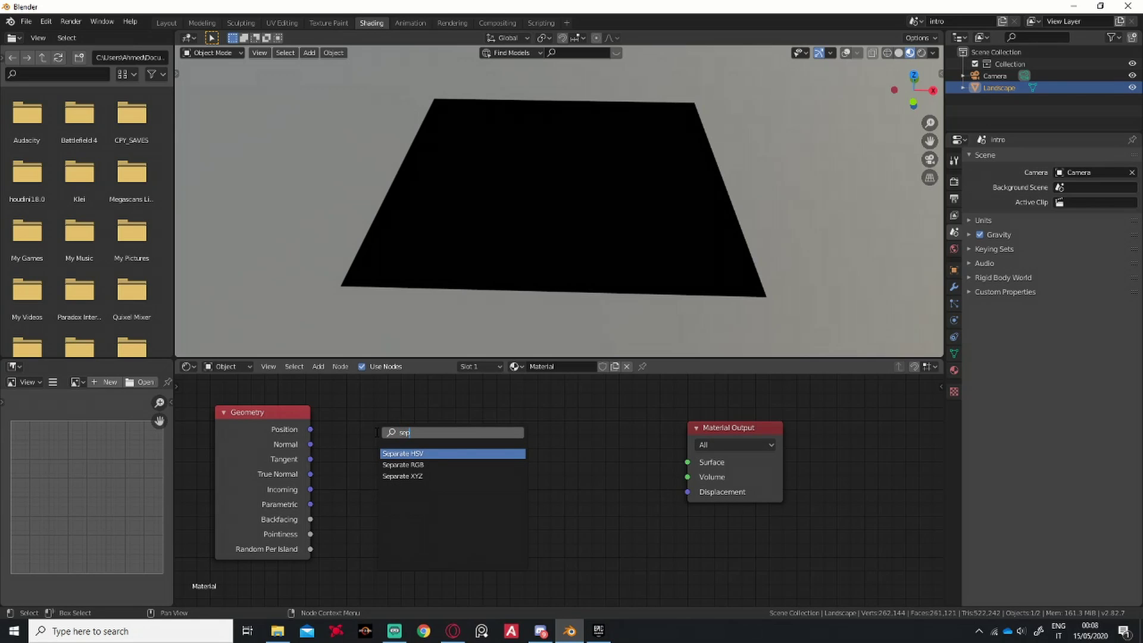
key(Down)
key(Down)
key(Return)
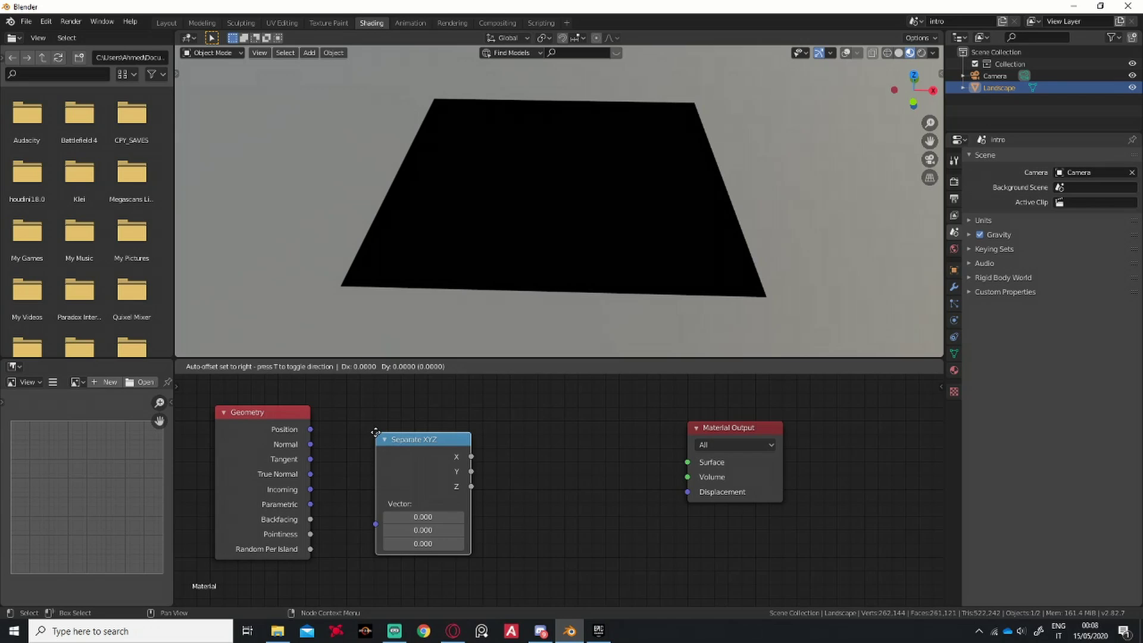
click(378, 417)
drag(311, 429, 379, 510)
Connect the Z output of Separate XYZ to the Surface input of the Material Output.
drag(473, 472, 689, 493)
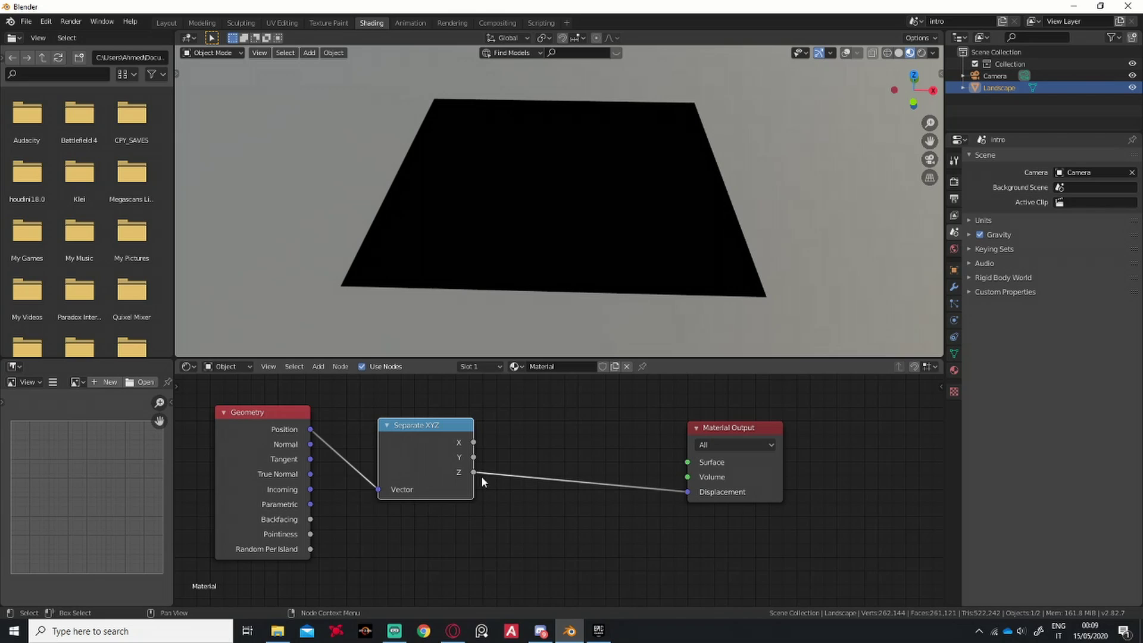
scroll(563, 268, down, 2)
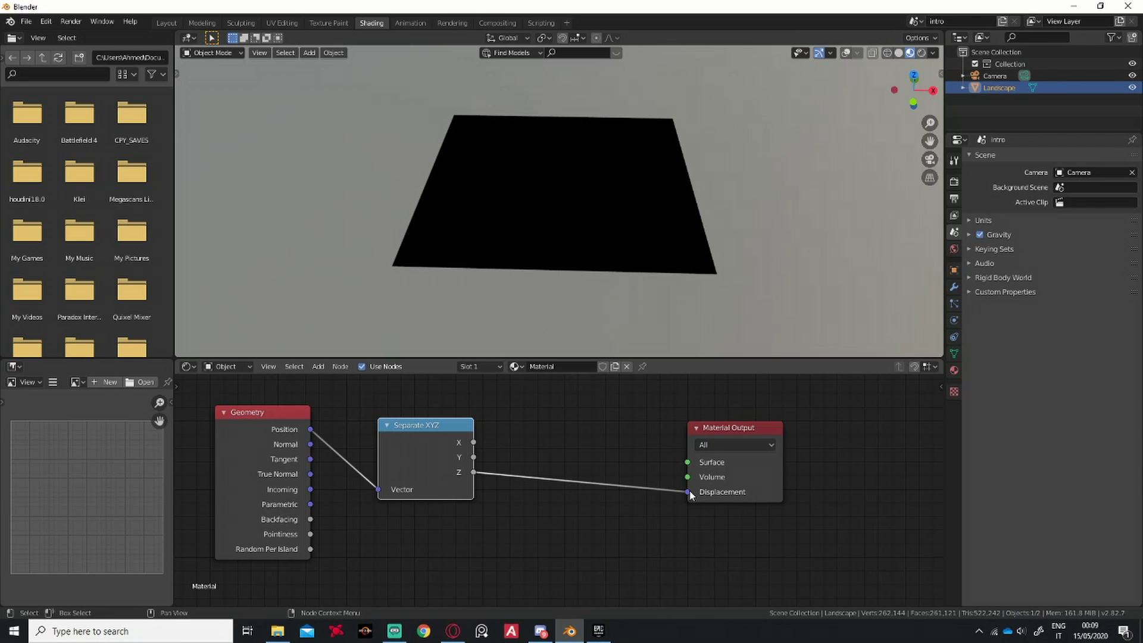
drag(689, 490, 691, 461)
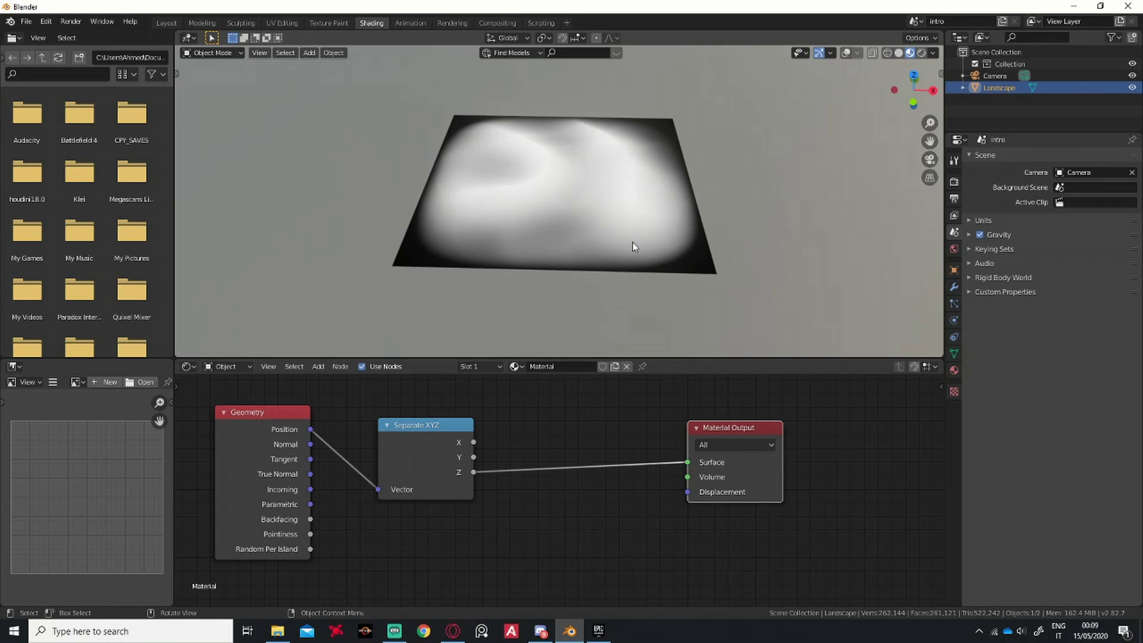
Examine the height-based black-and-white shading on the landscape from the top and from several angles.
middle_drag(632, 242, 594, 222)
scroll(578, 235, up, 2)
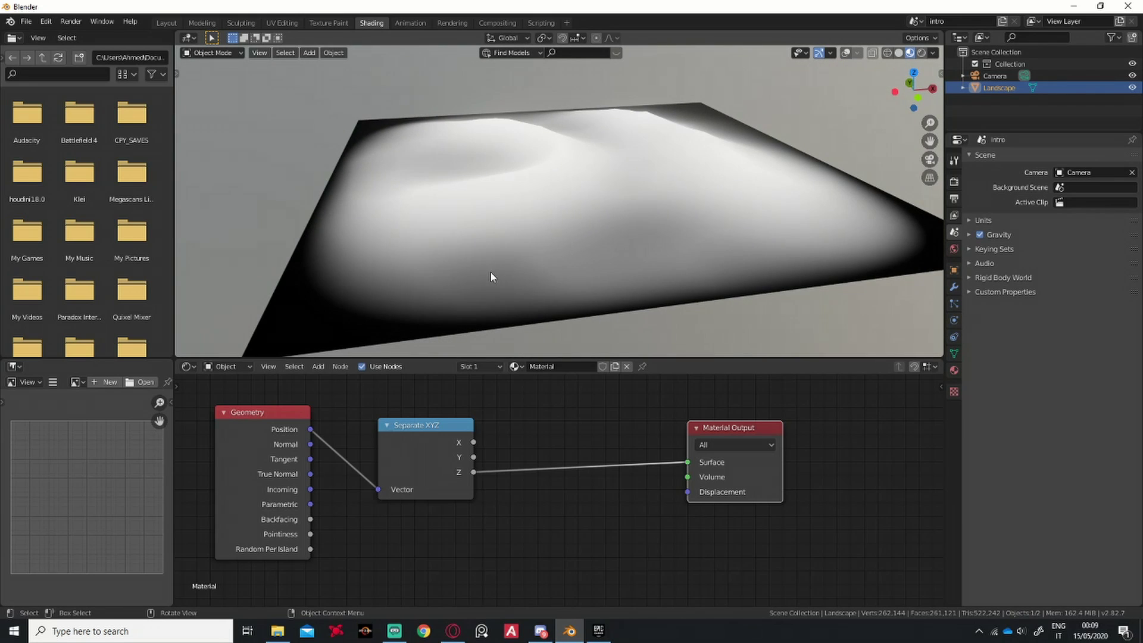
mouse_move(490, 277)
middle_down()
mouse_move(508, 258)
mouse_move(509, 275)
middle_up()
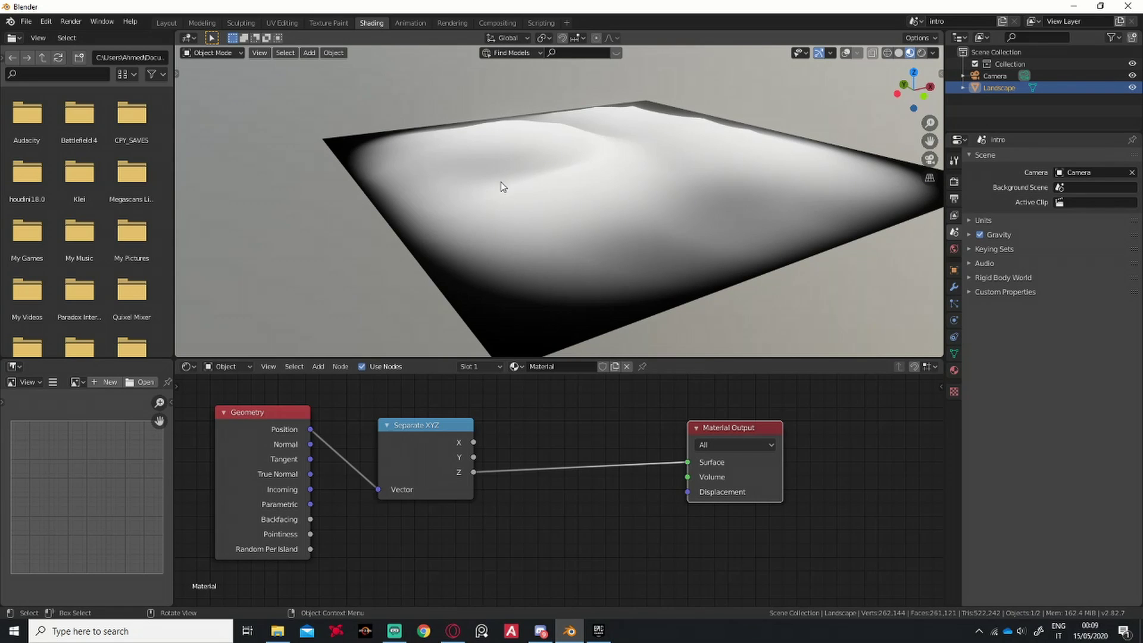
middle_drag(536, 197, 523, 297)
key(KP_7)
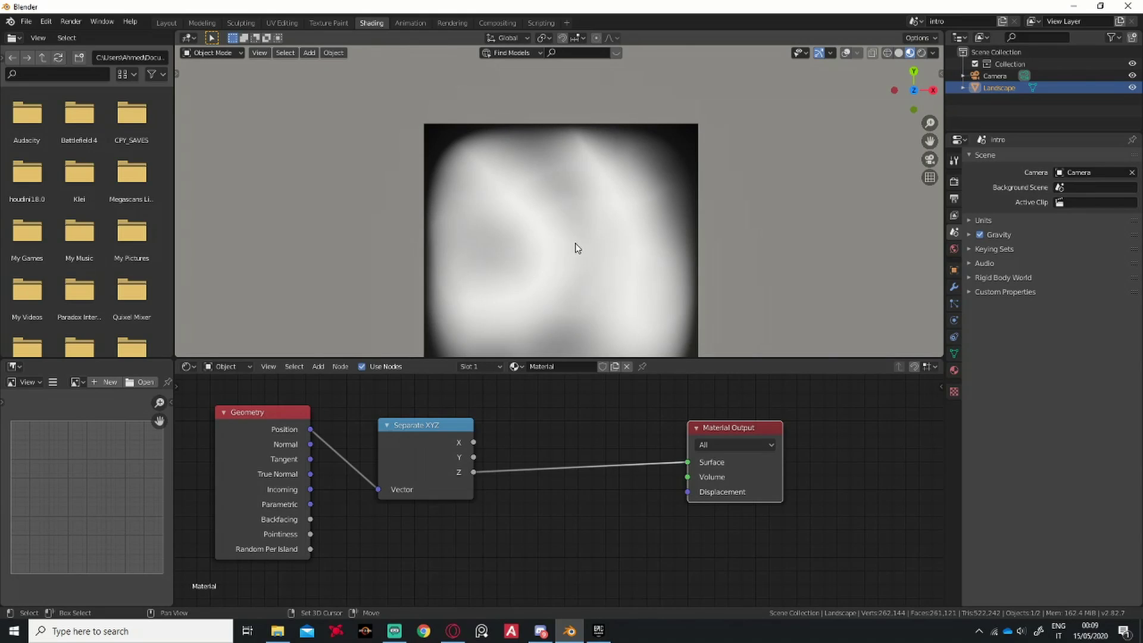
scroll(541, 179, up, 2)
shift+middle_drag(561, 188, 565, 229)
scroll(483, 436, up, 3)
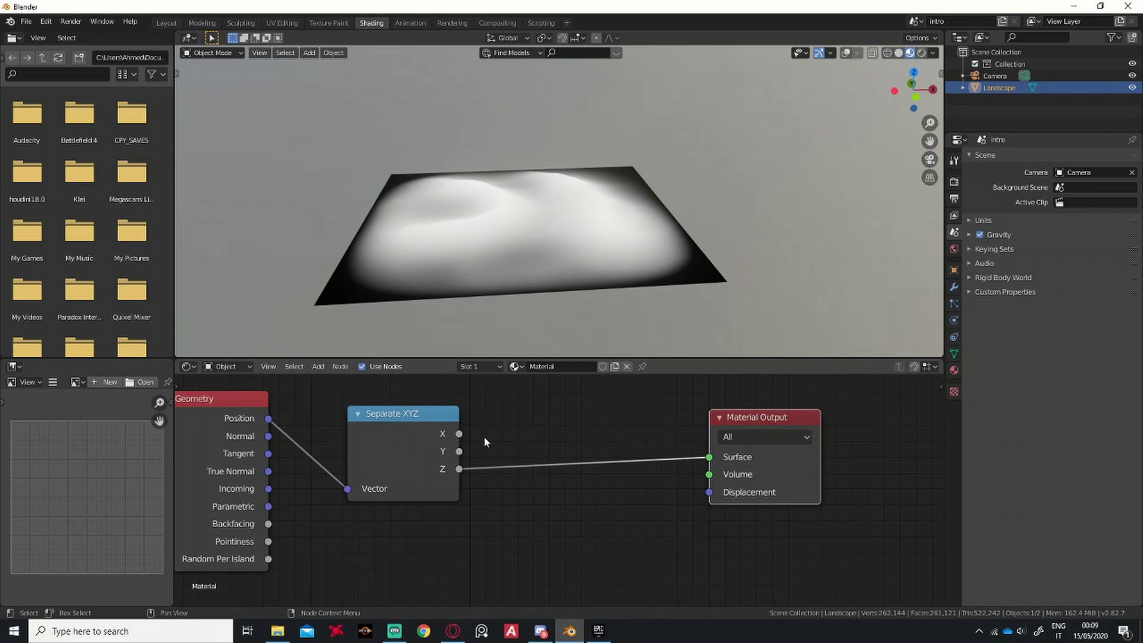
middle_drag(467, 450, 520, 485)
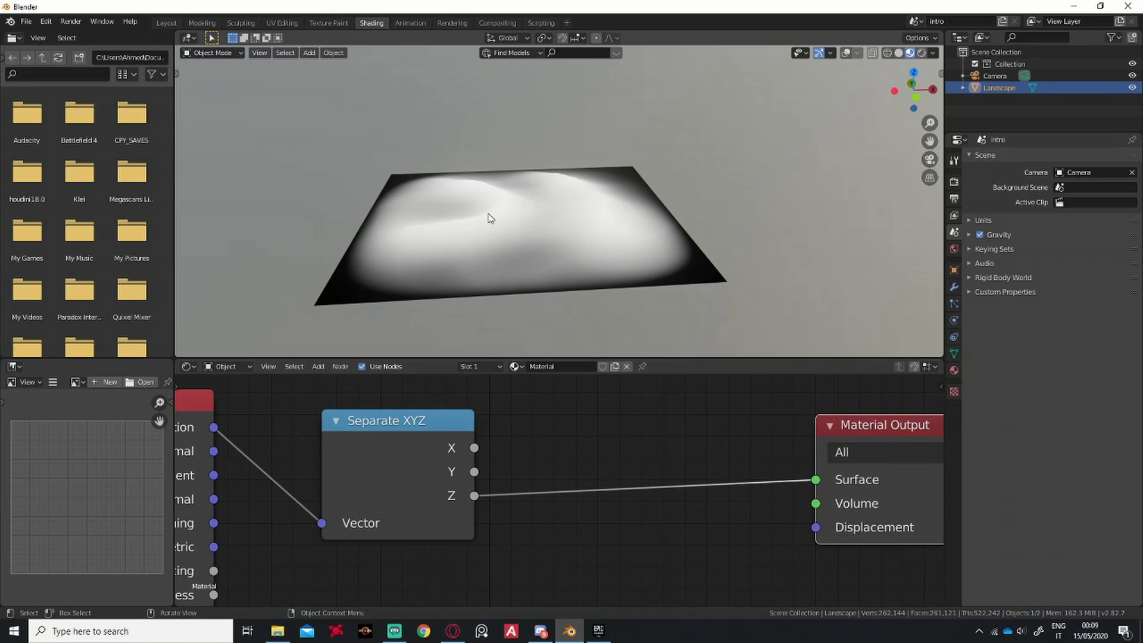
scroll(475, 294, up, 2)
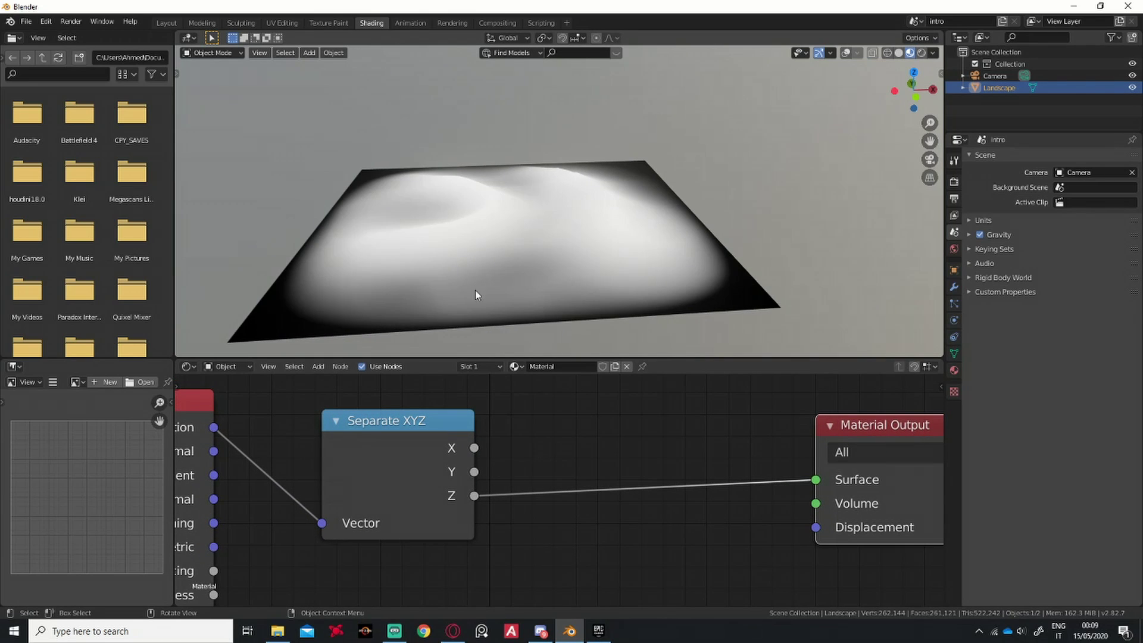
middle_drag(480, 256, 538, 244)
scroll(542, 244, up, 3)
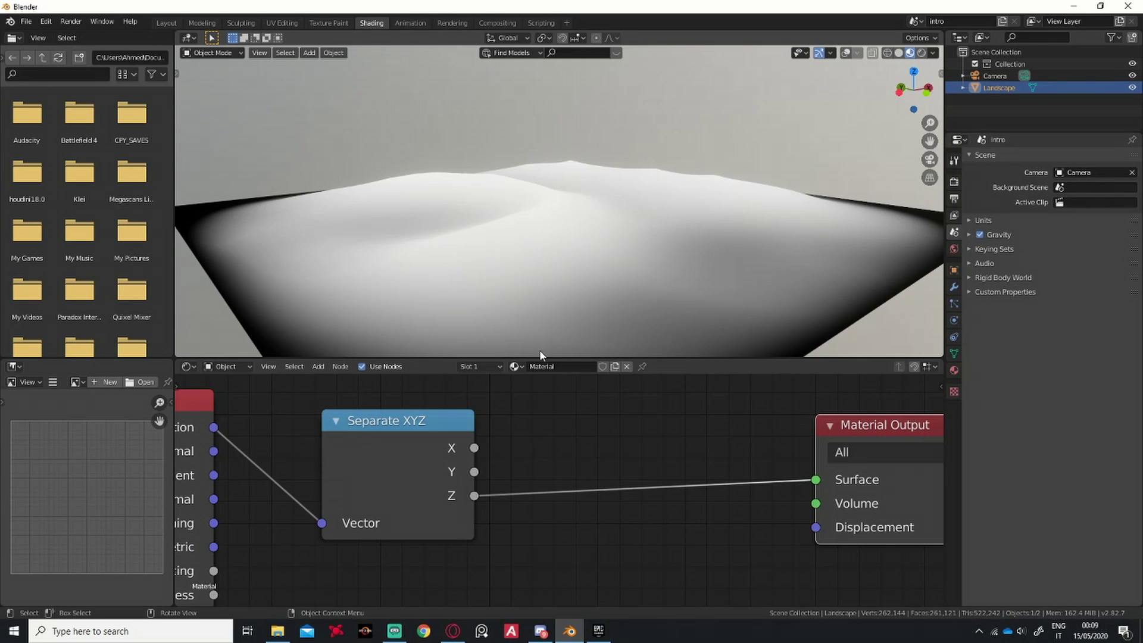
scroll(506, 286, down, 5)
scroll(543, 279, up, 4)
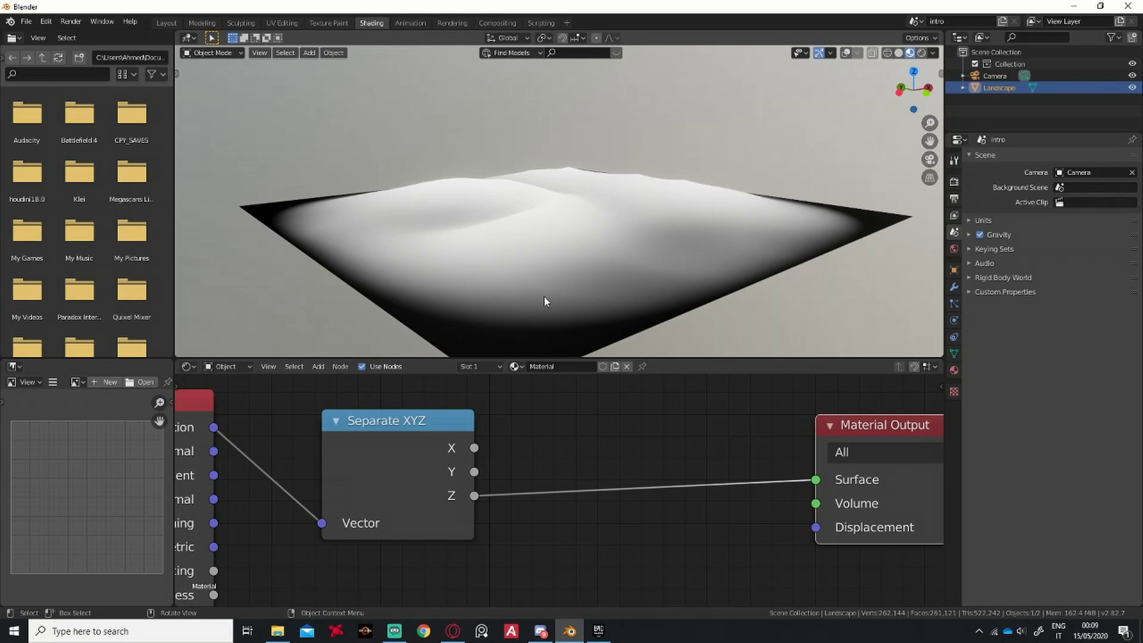
middle_drag(544, 295, 542, 471)
Insert a Math node set to Multiply between the Separate XYZ Z output and the Material Output's Surface input.
right_click(549, 436)
key(Escape)
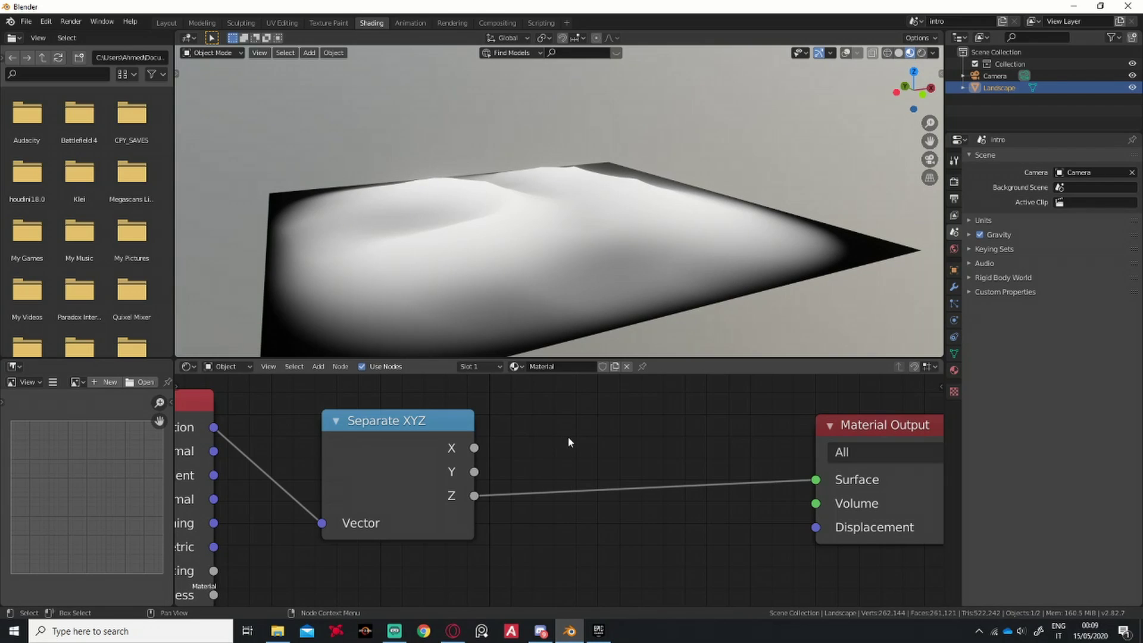
right_click(570, 433)
key(shift+a)
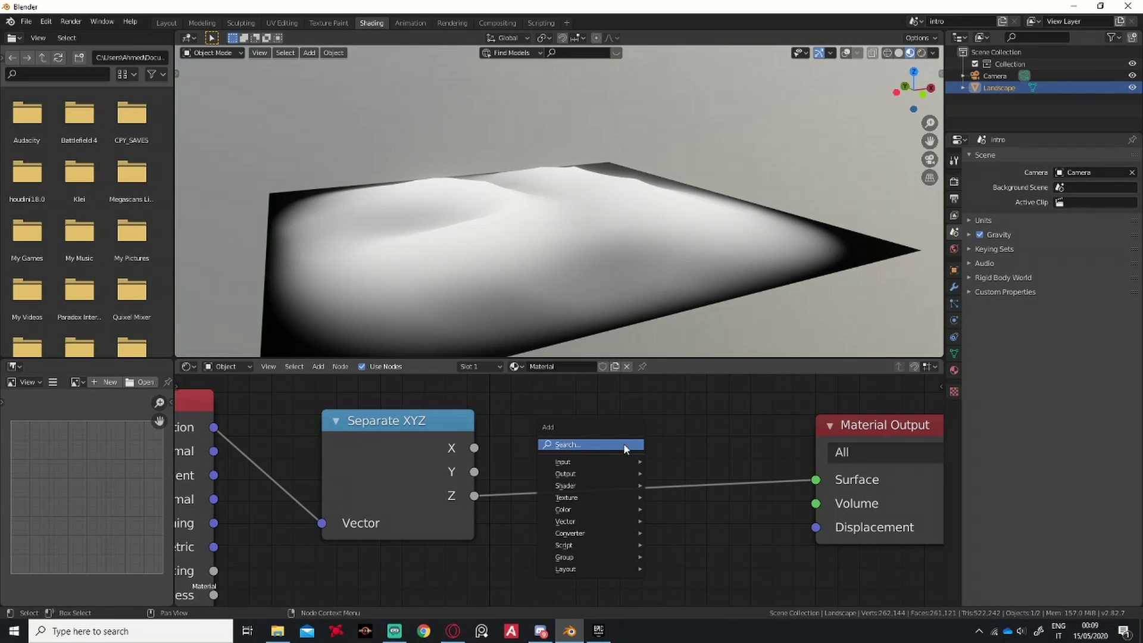
click(624, 445)
text(math)
key(Return)
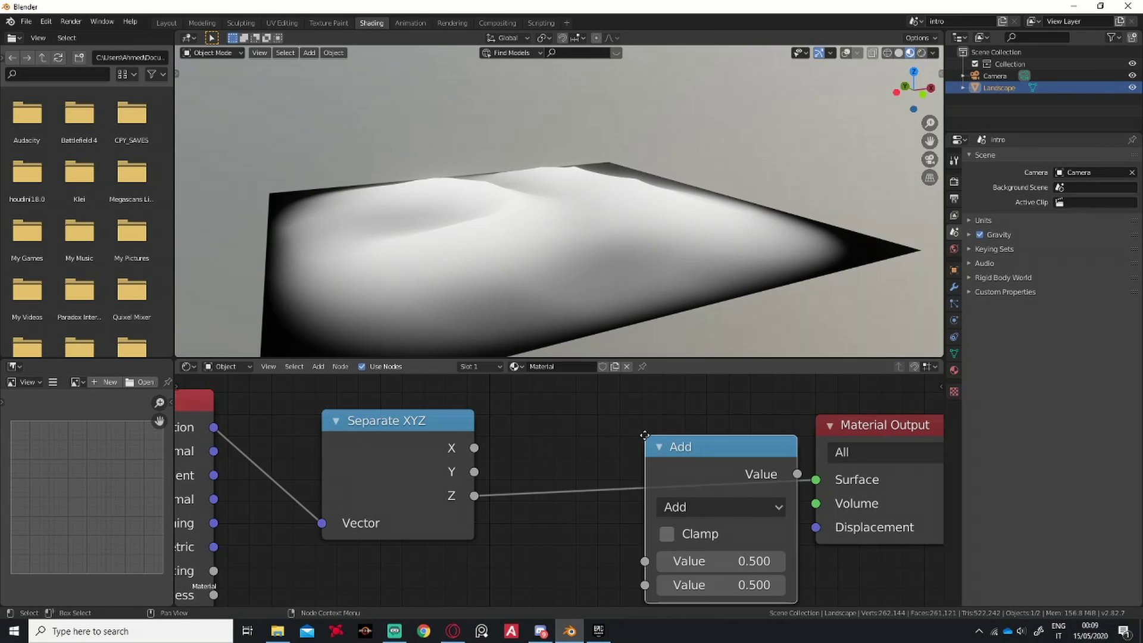
click(597, 488)
middle_drag(597, 488, 544, 467)
click(545, 468)
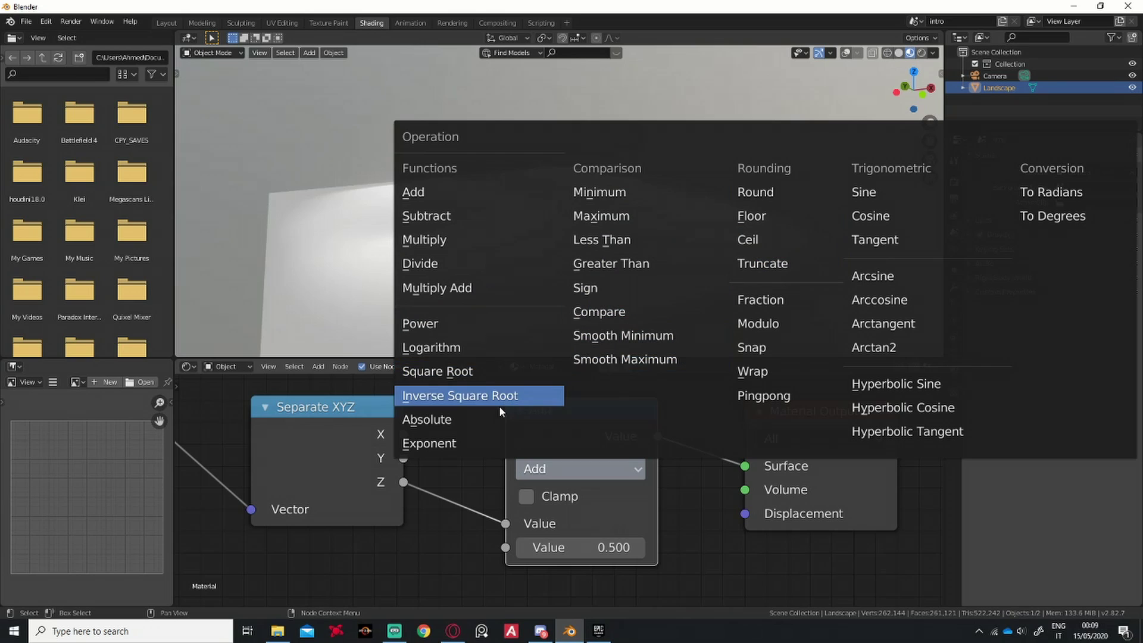
click(497, 245)
Space out the Multiply and Material Output nodes to leave room for another node between them.
scroll(662, 478, down, 3)
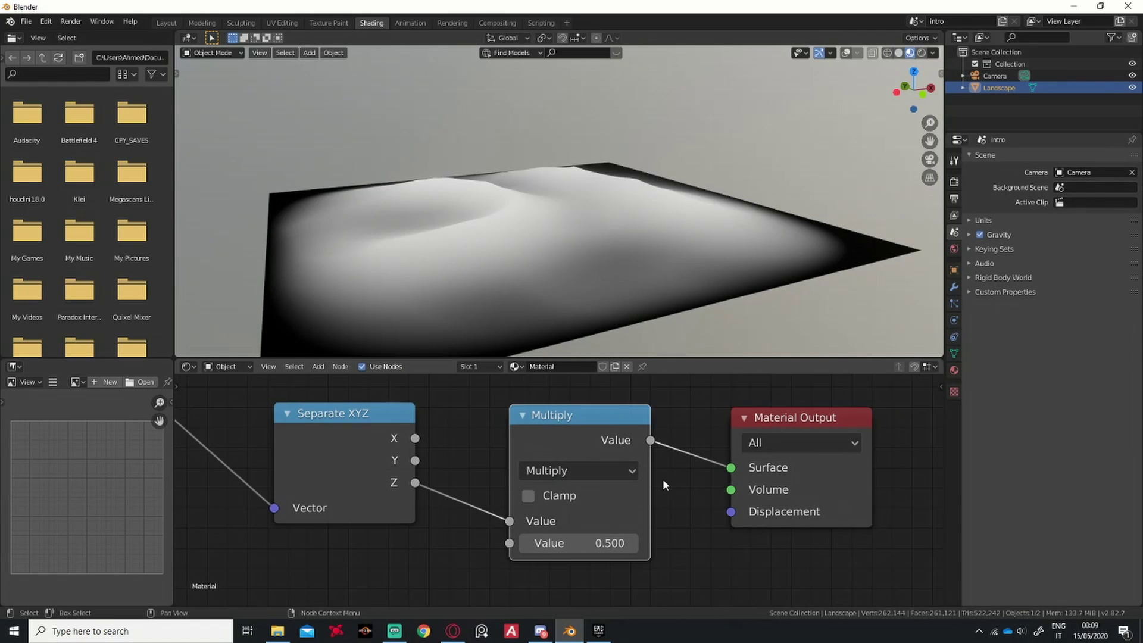
drag(658, 444, 900, 440)
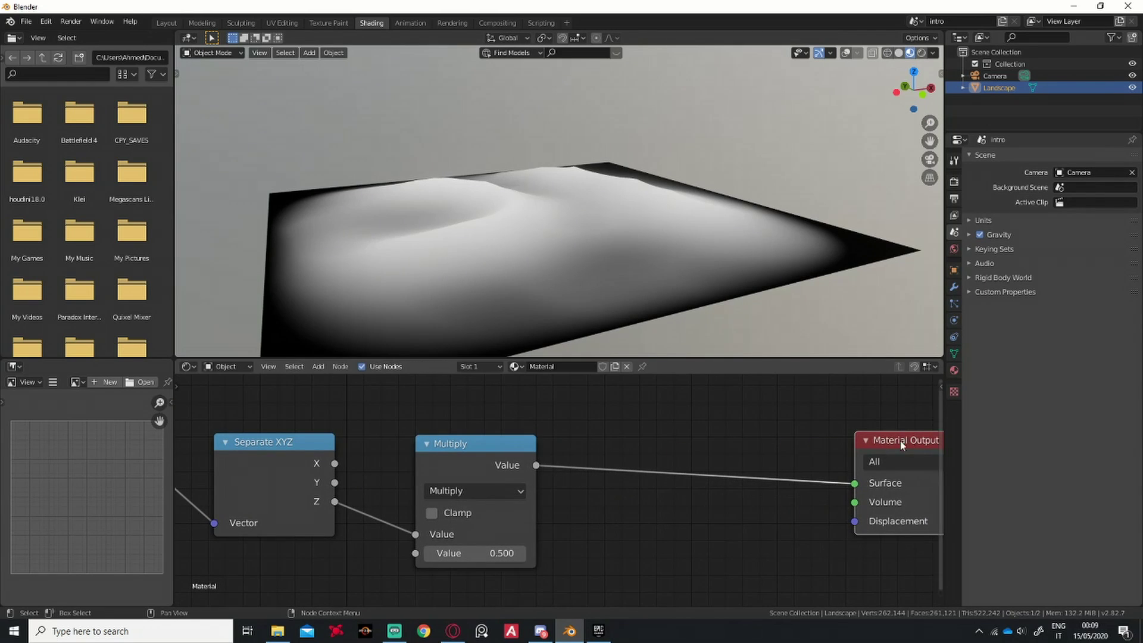
middle_drag(574, 473, 484, 455)
click(392, 427)
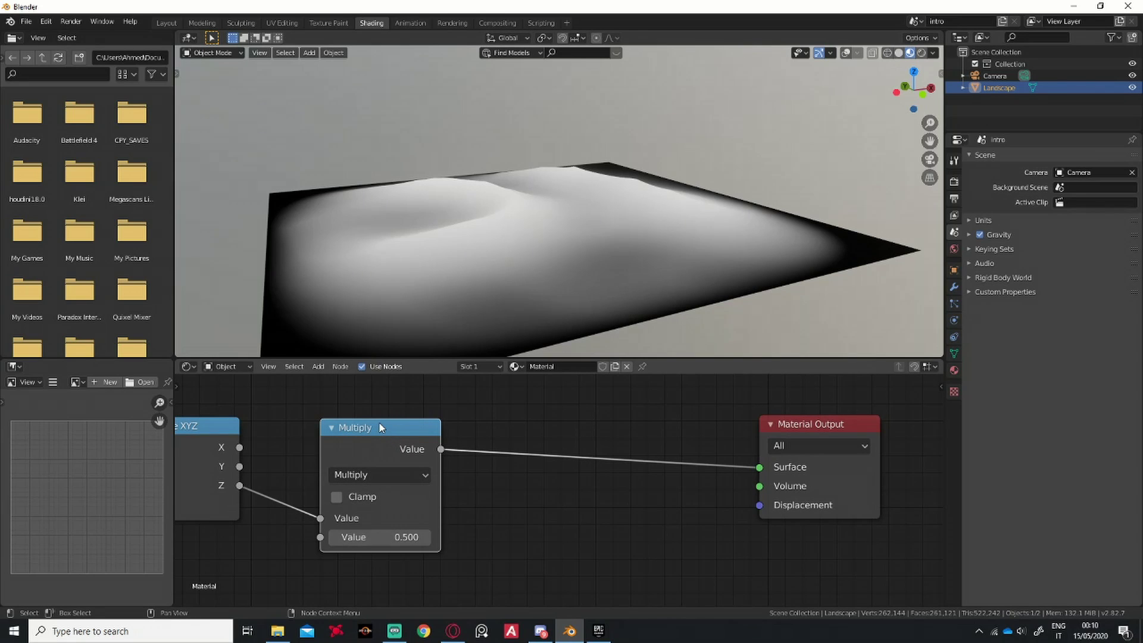
drag(380, 422, 338, 412)
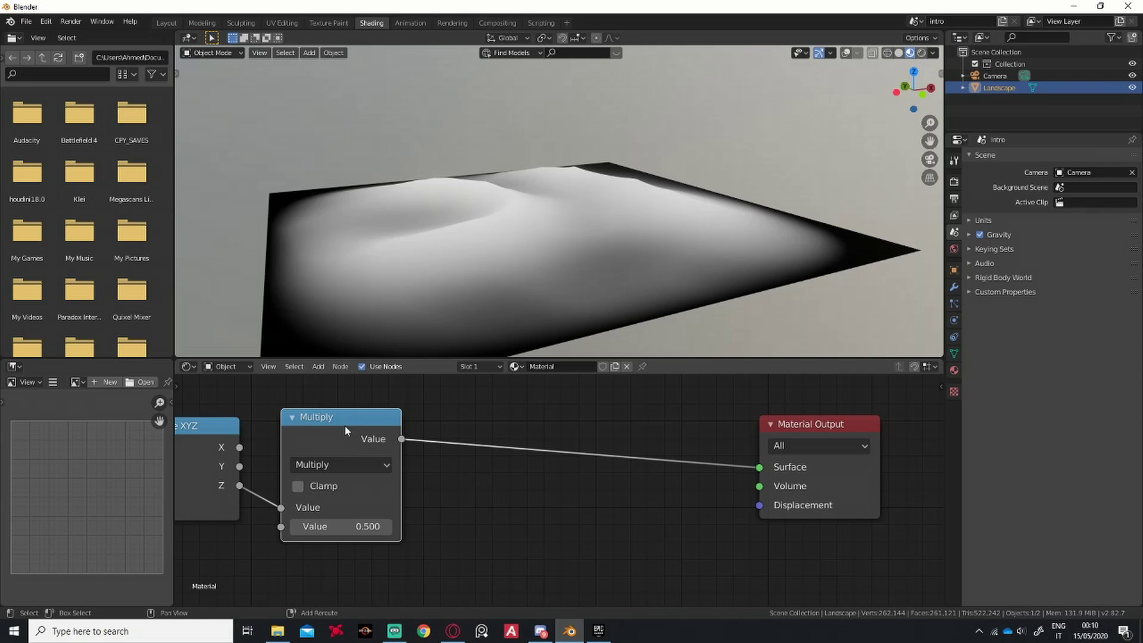
Duplicate the Multiply node onto the link to the Material Output and set the copy's operation to Greater Than.
key(shift+d)
click(516, 421)
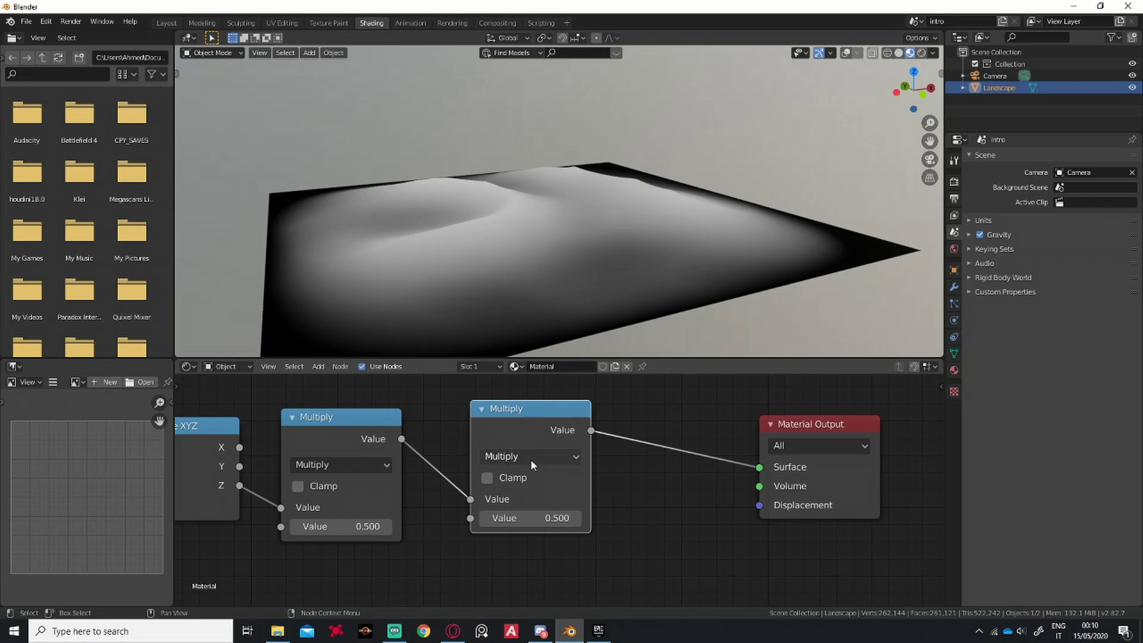
click(531, 457)
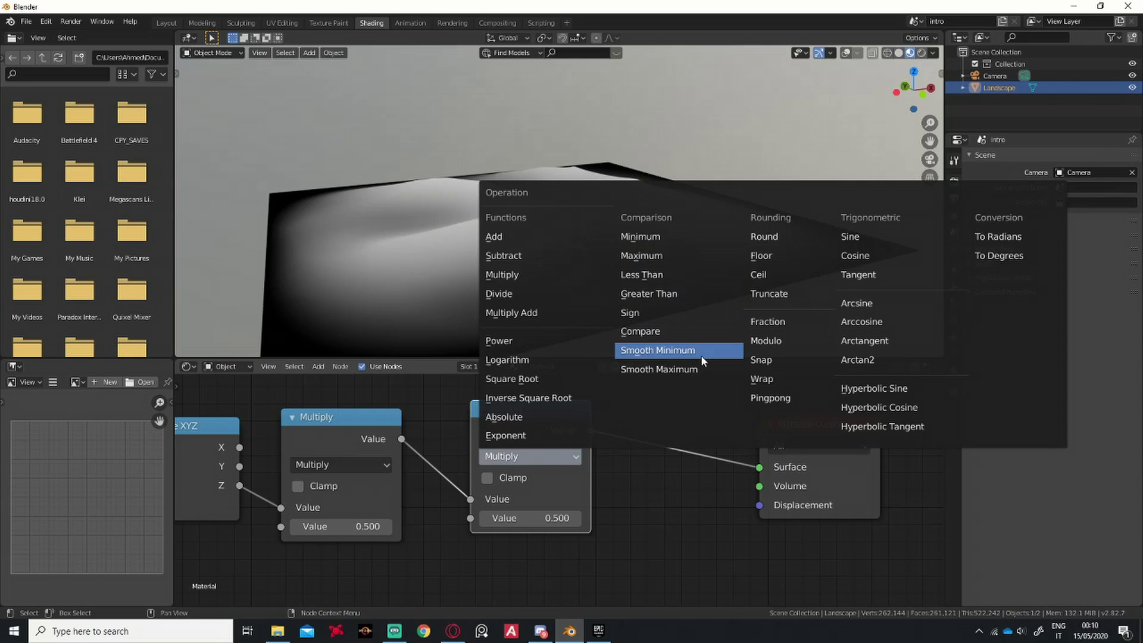
click(679, 294)
Set the comparison value of the Greater Than node to 1.
double_click(548, 524)
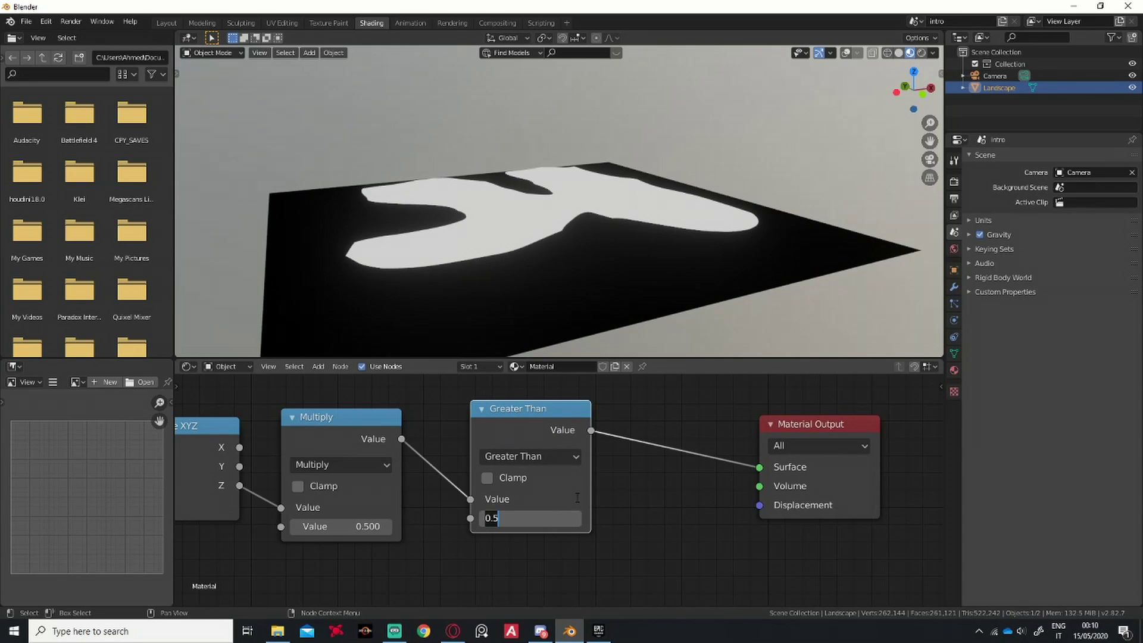
text(1)
key(Return)
Lower the Multiply node's value to 0.300 while checking the white mask on the landscape.
middle_drag(549, 340, 574, 202)
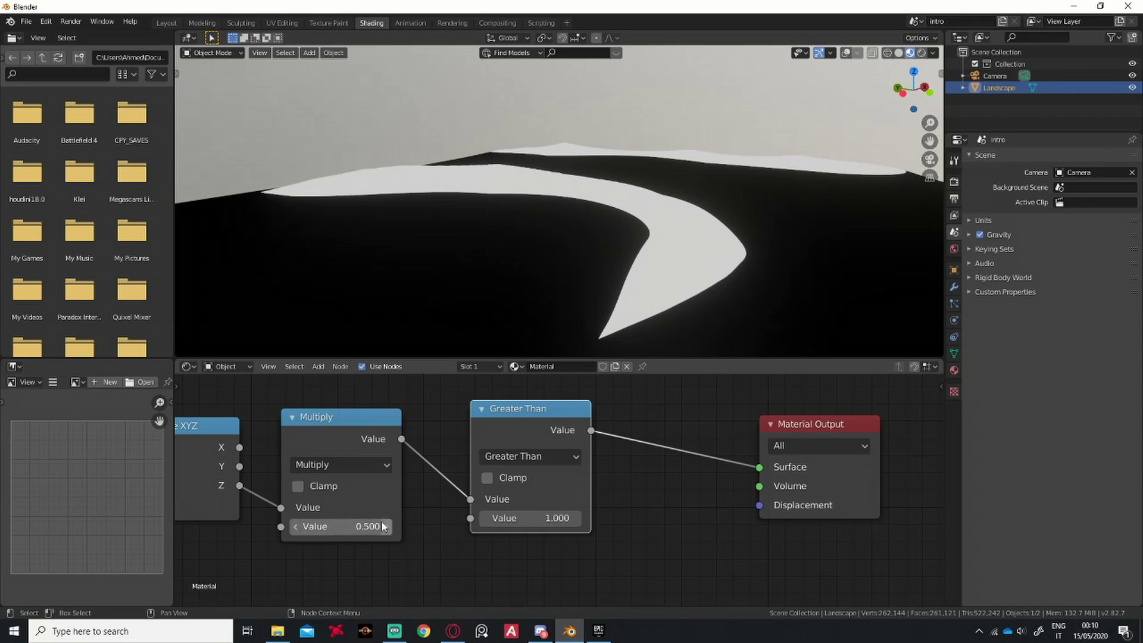
drag(357, 527, 320, 527)
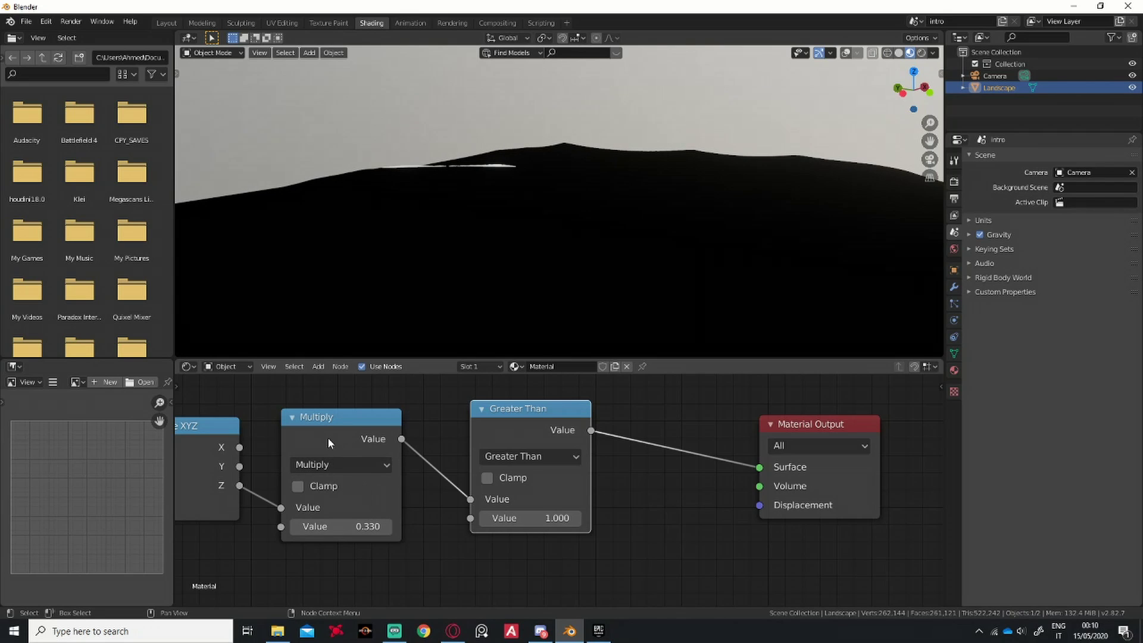
middle_drag(410, 181, 456, 303)
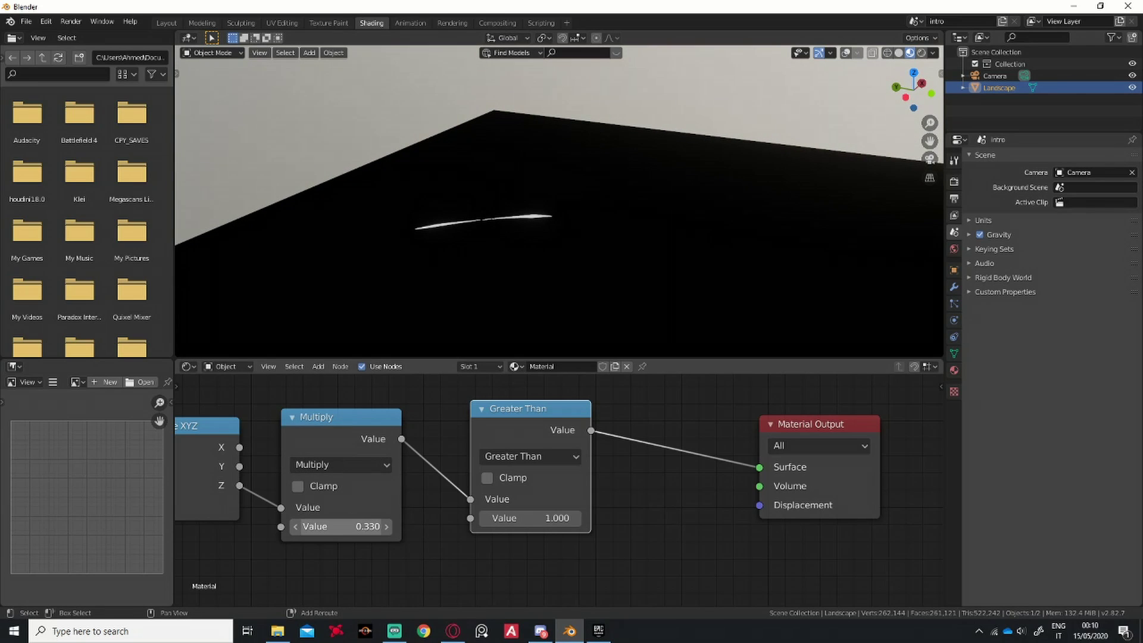
click(295, 527)
click(295, 526)
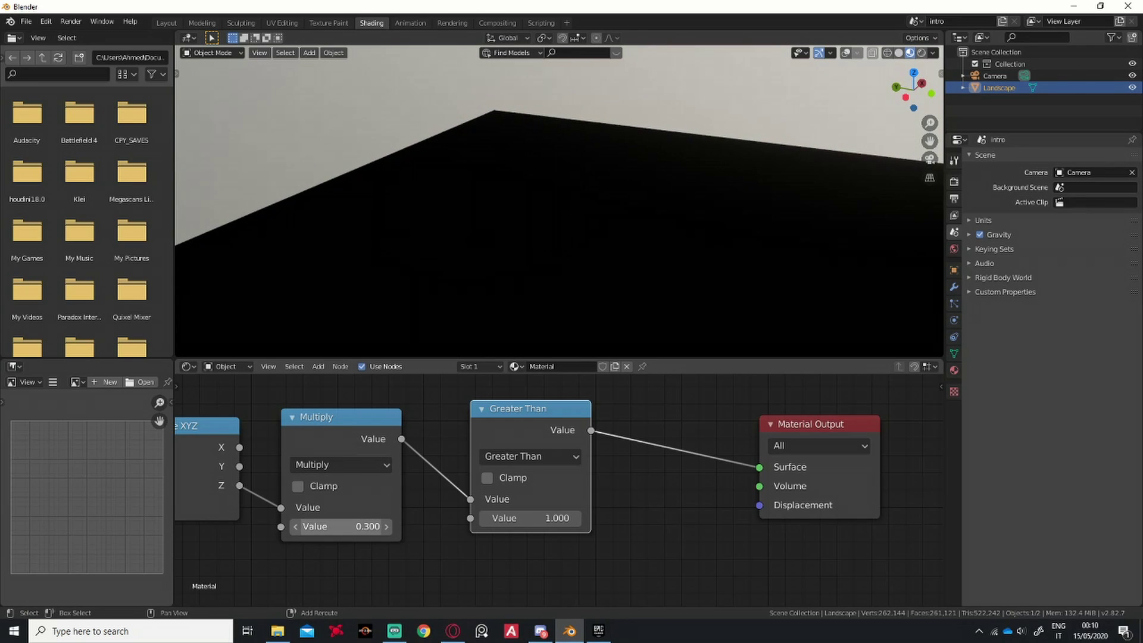
Set the Multiply node's value to 0.330 while inspecting the white mask on the landscape's highest ridges.
click(386, 526)
click(387, 527)
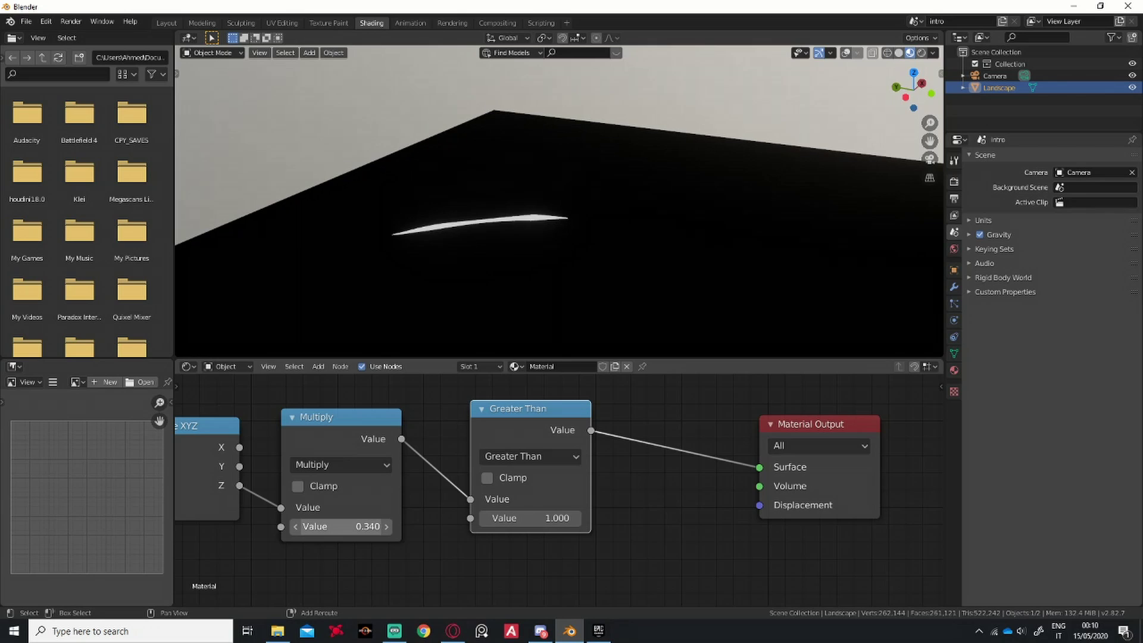
click(295, 526)
mouse_move(470, 280)
middle_down()
mouse_move(496, 236)
mouse_move(466, 234)
mouse_move(464, 292)
middle_up()
middle_drag(499, 272, 494, 264)
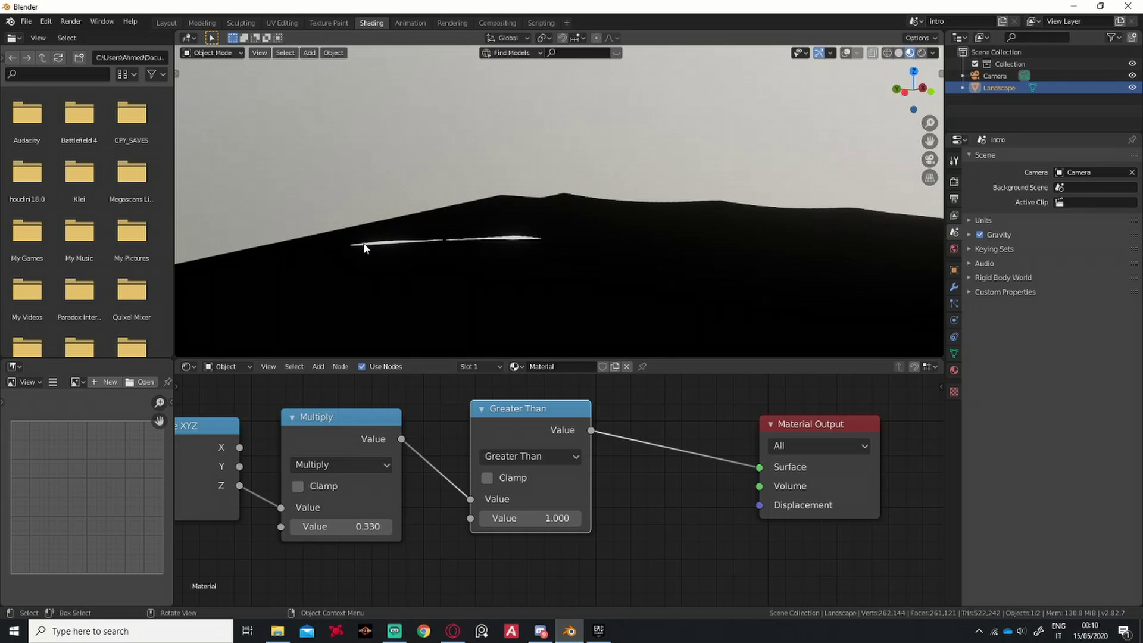
mouse_move(556, 234)
middle_down()
mouse_move(561, 214)
mouse_move(584, 237)
middle_up()
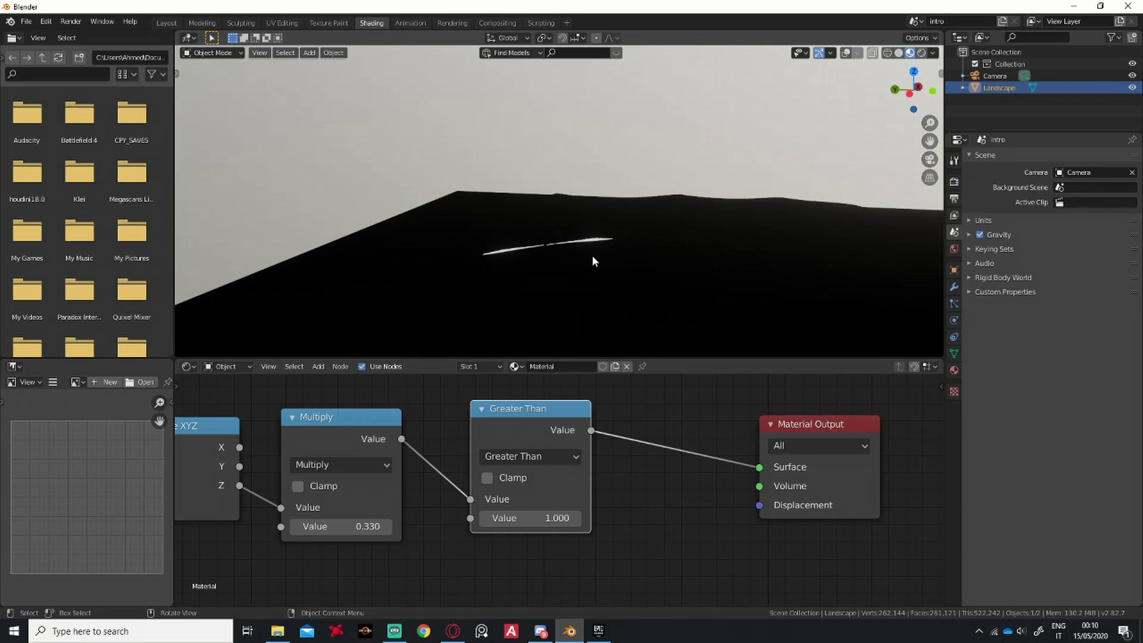
Connect the Multiply node's output directly to the Material Output's Surface and delete the Greater Than node.
drag(402, 439, 759, 468)
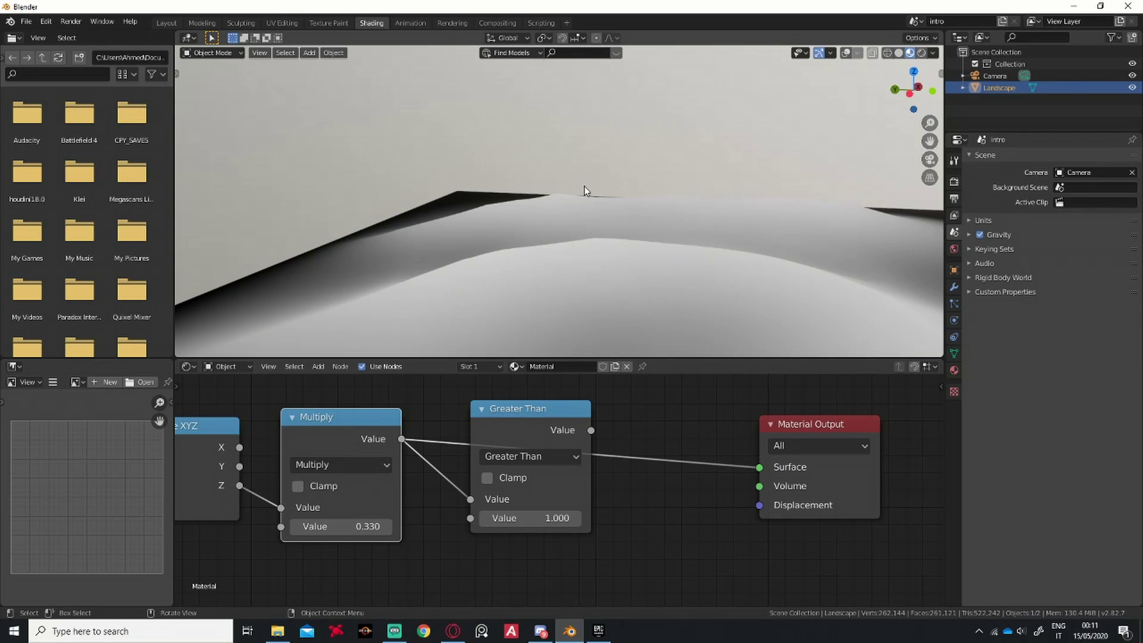
middle_drag(584, 186, 528, 286)
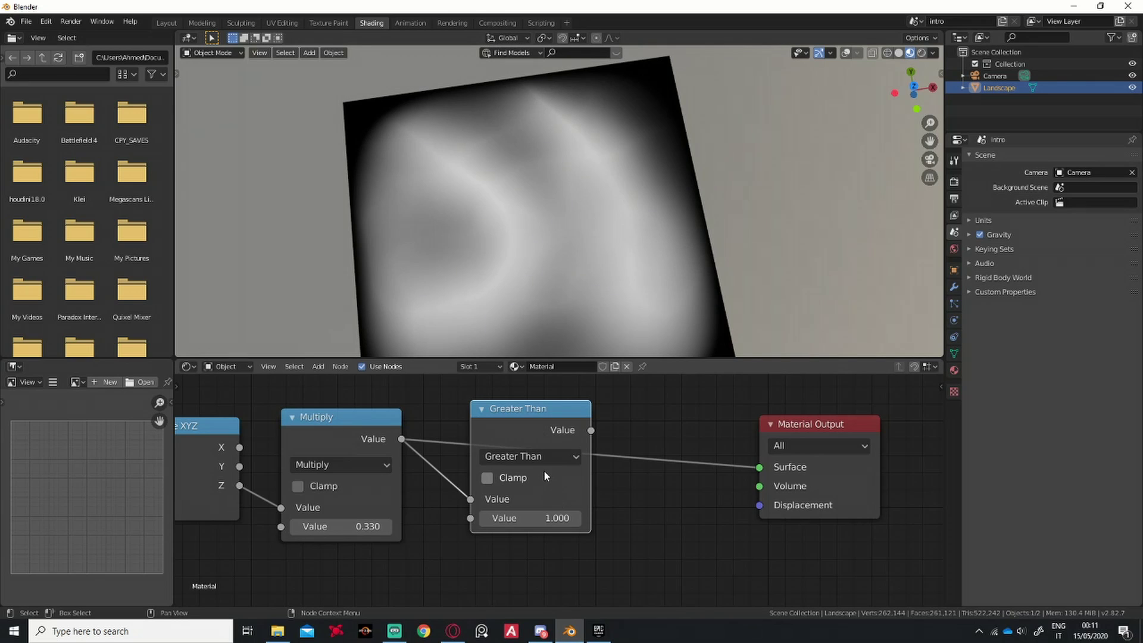
key(x)
middle_drag(590, 159, 591, 191)
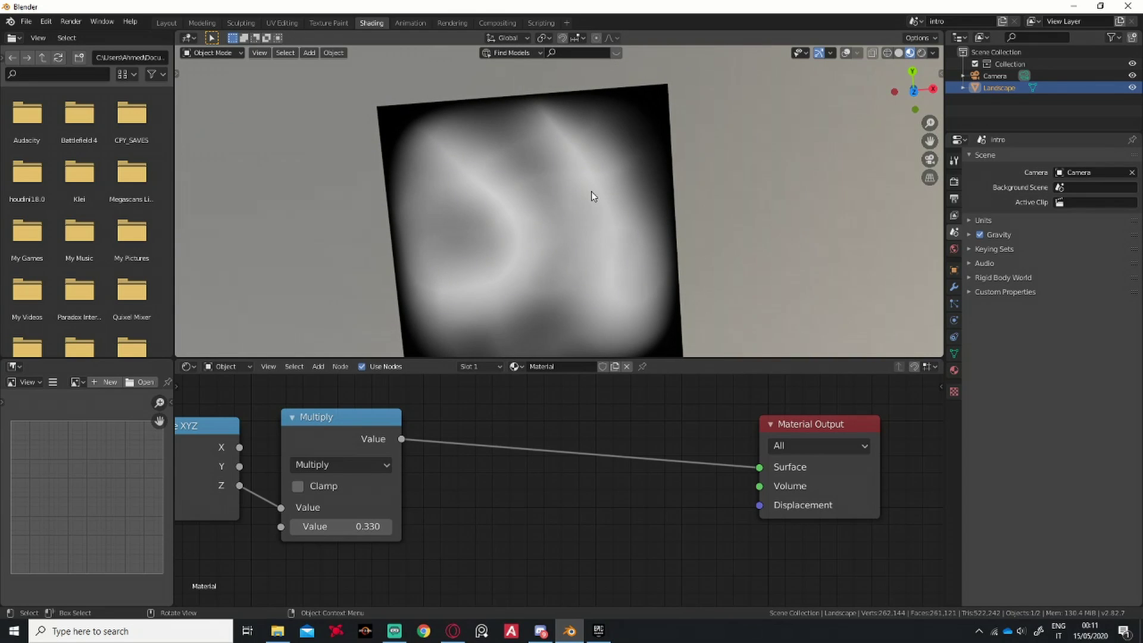
Look through the camera and set the scene's color management view transform to Standard.
key(KP_0)
scroll(601, 206, down, 1)
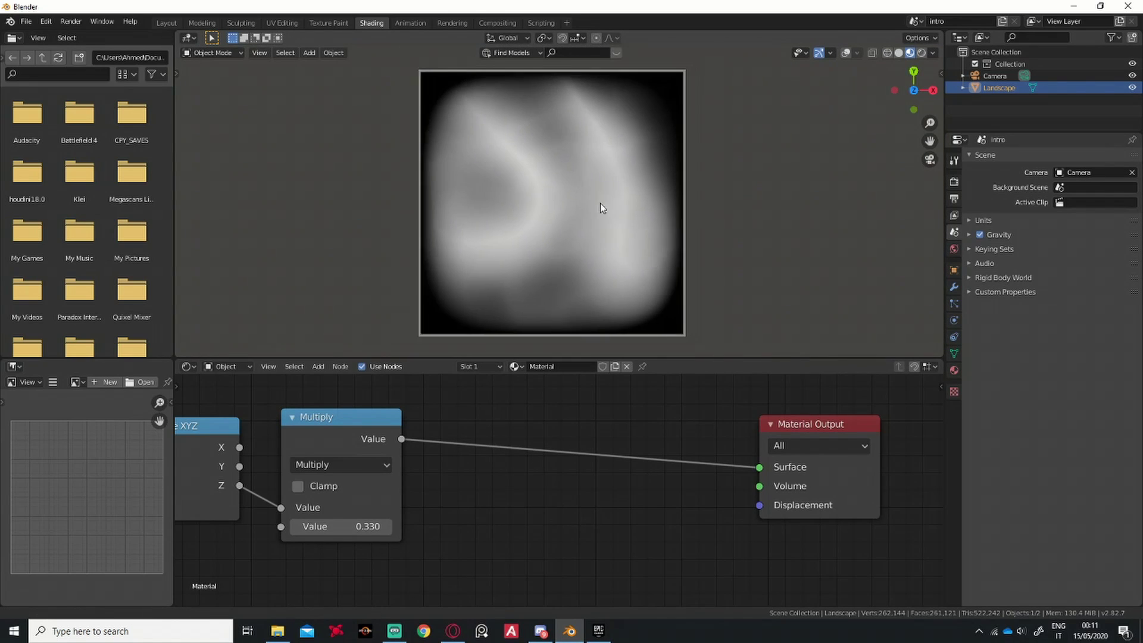
scroll(592, 216, up, 1)
scroll(600, 227, down, 1)
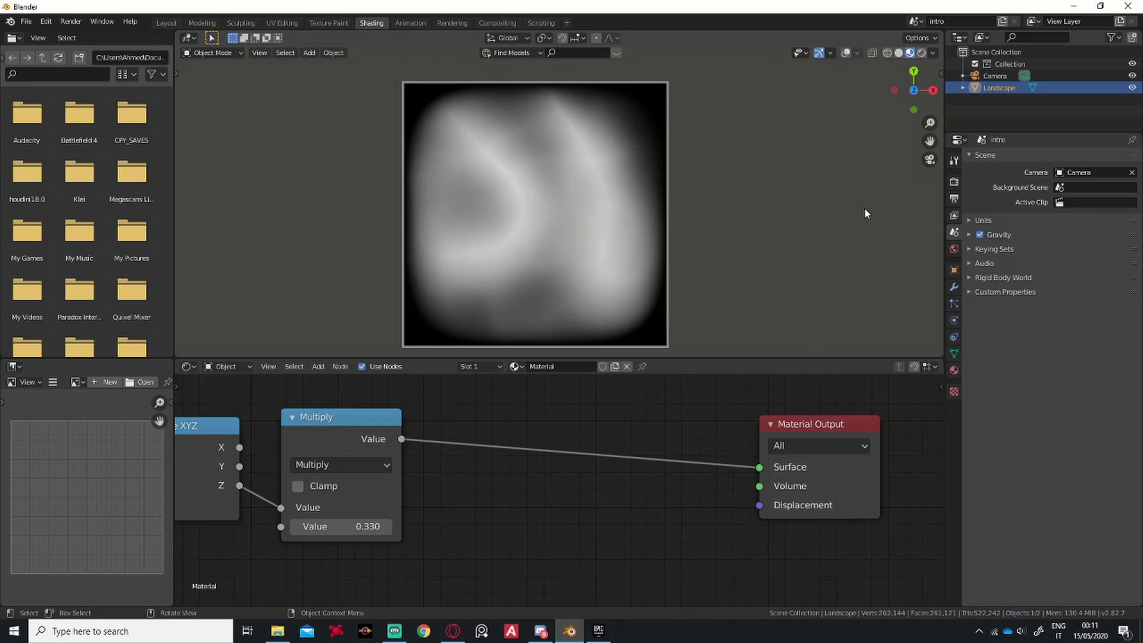
click(953, 188)
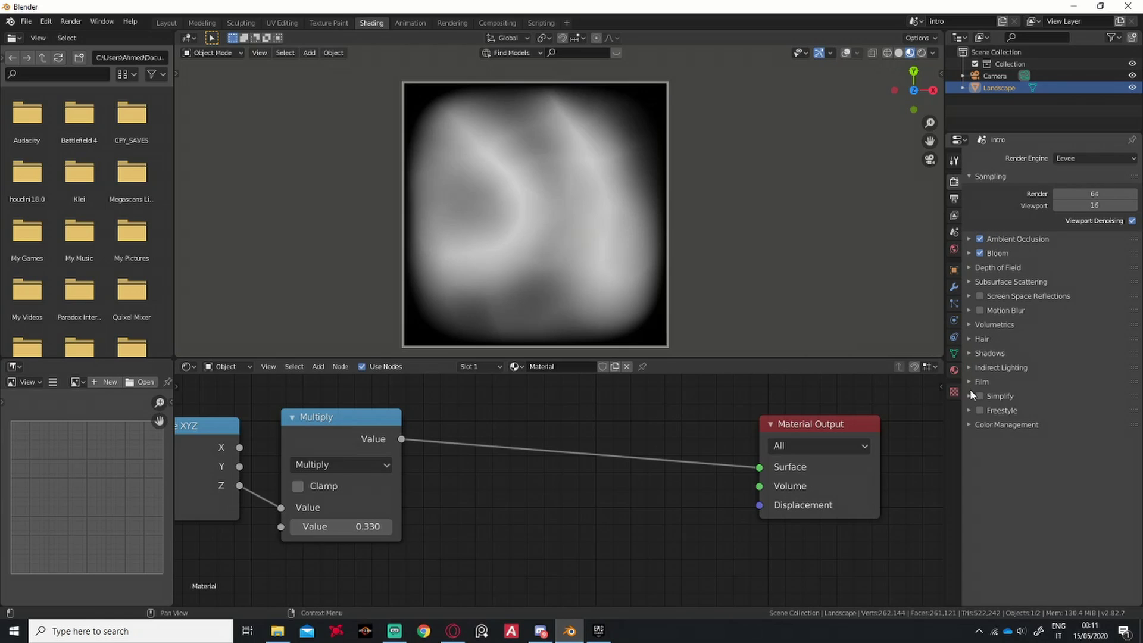
click(979, 424)
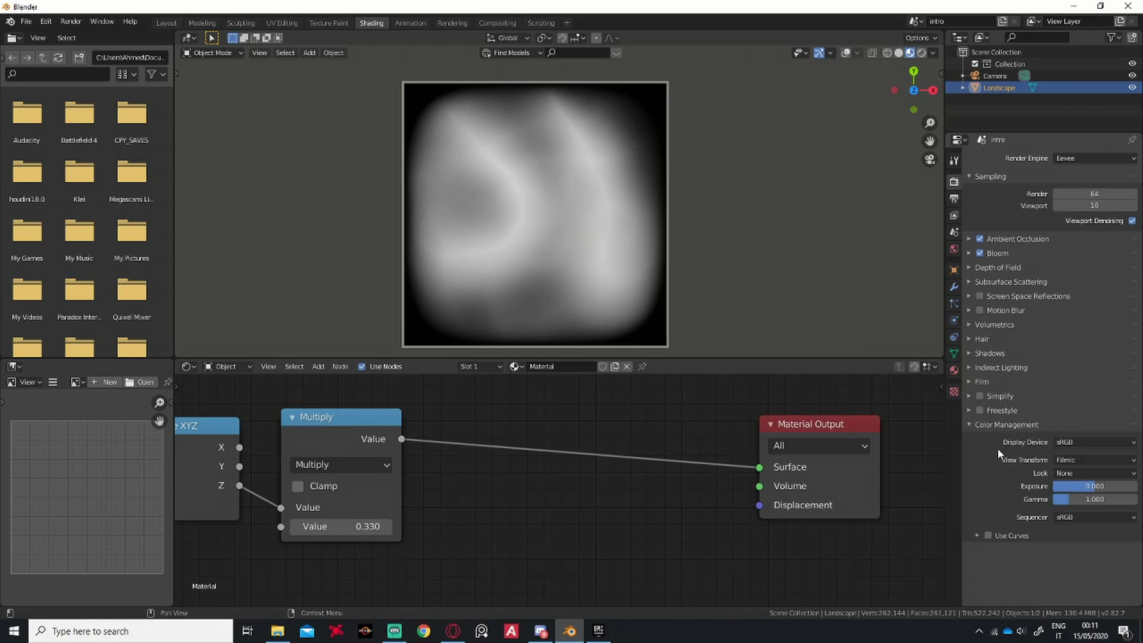
click(1079, 457)
click(1083, 474)
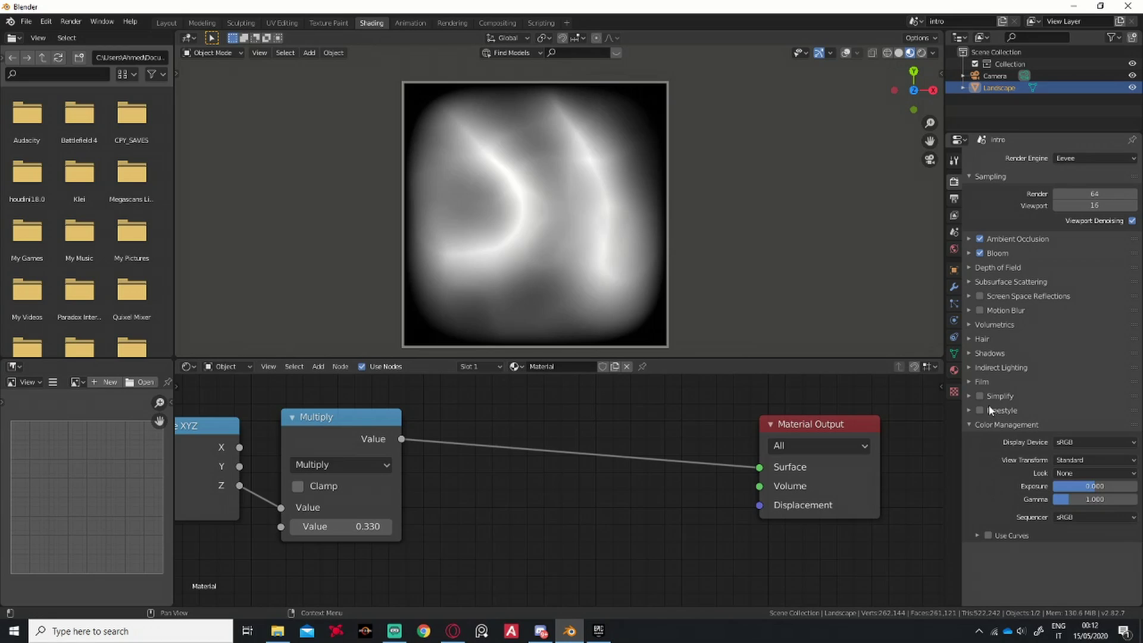
click(973, 426)
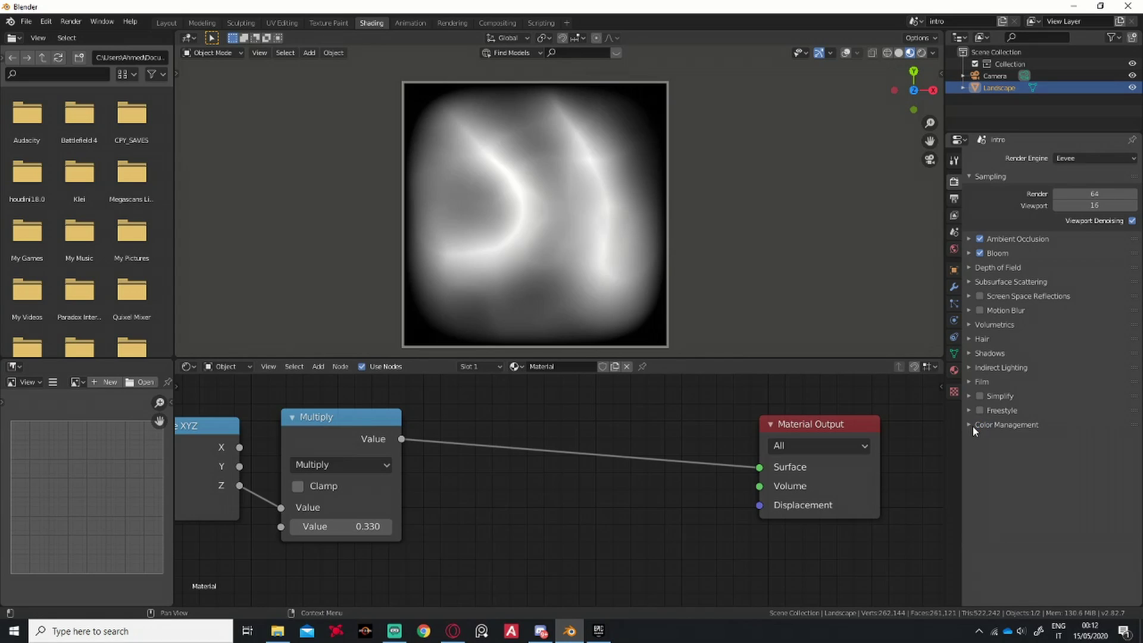
Configure the render output as PNG with RGB color, 16-bit color depth and 0% compression.
click(954, 198)
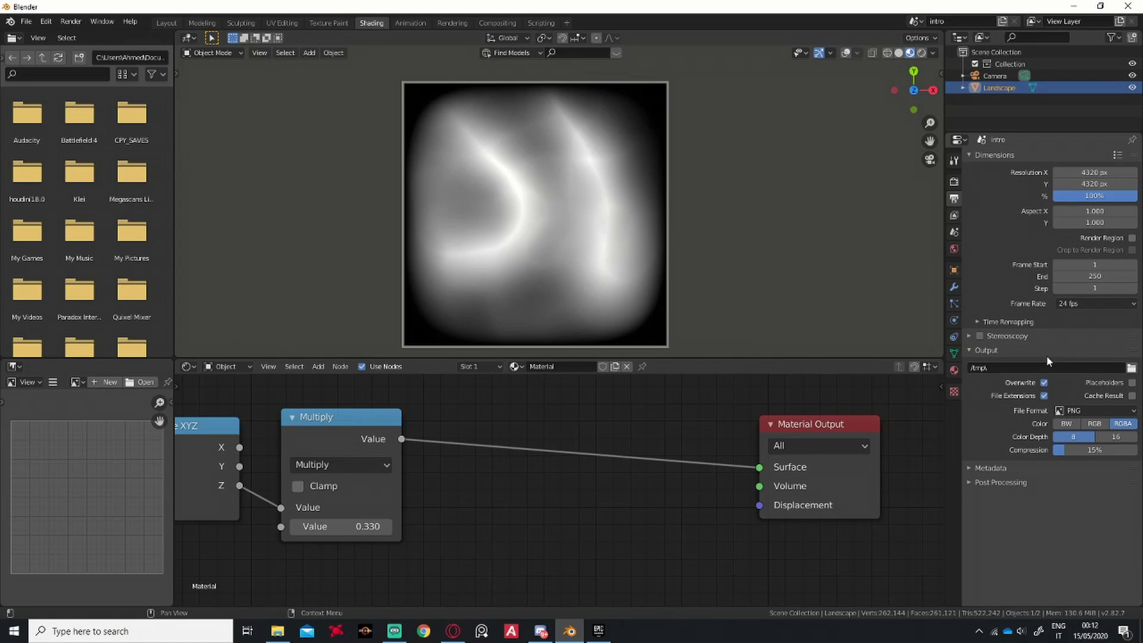
click(1118, 410)
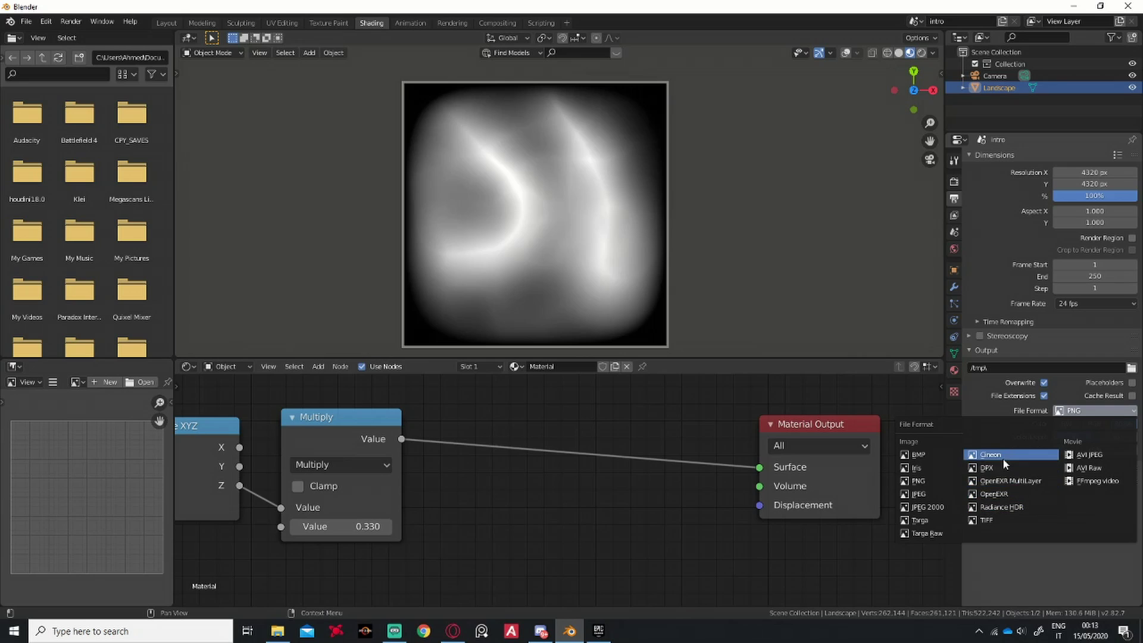
click(939, 479)
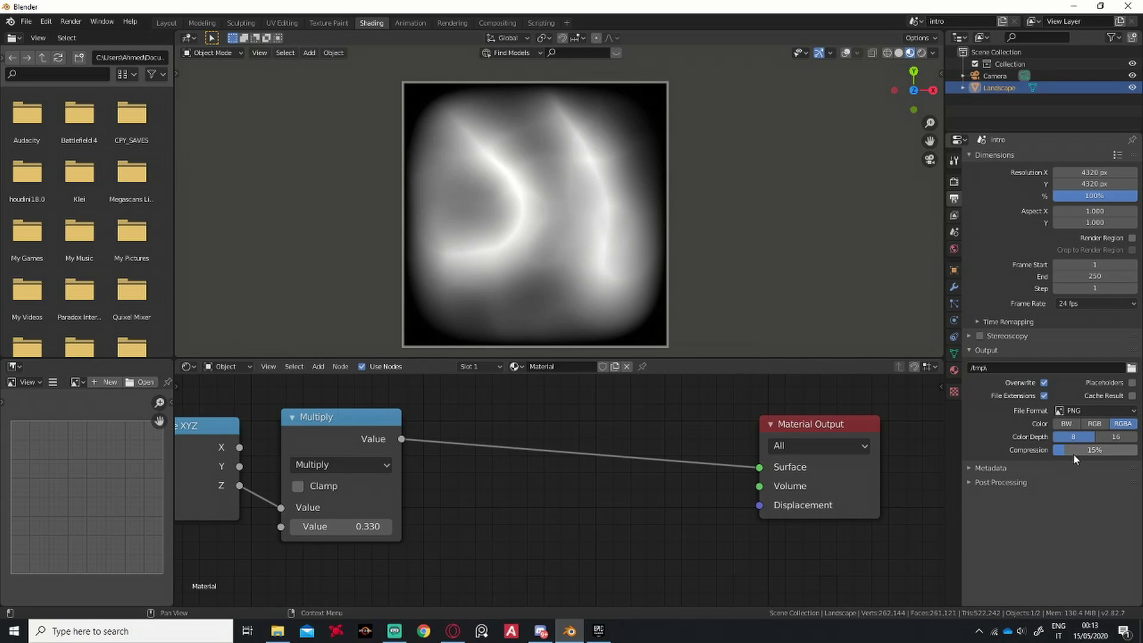
drag(1075, 454, 1034, 452)
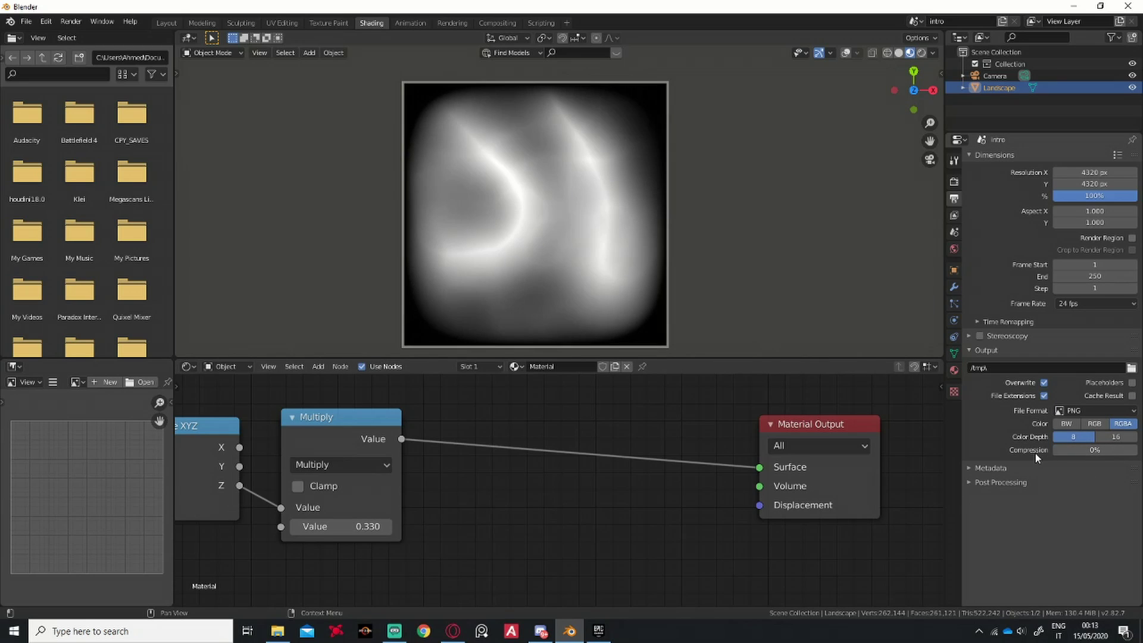
click(1124, 438)
click(1102, 423)
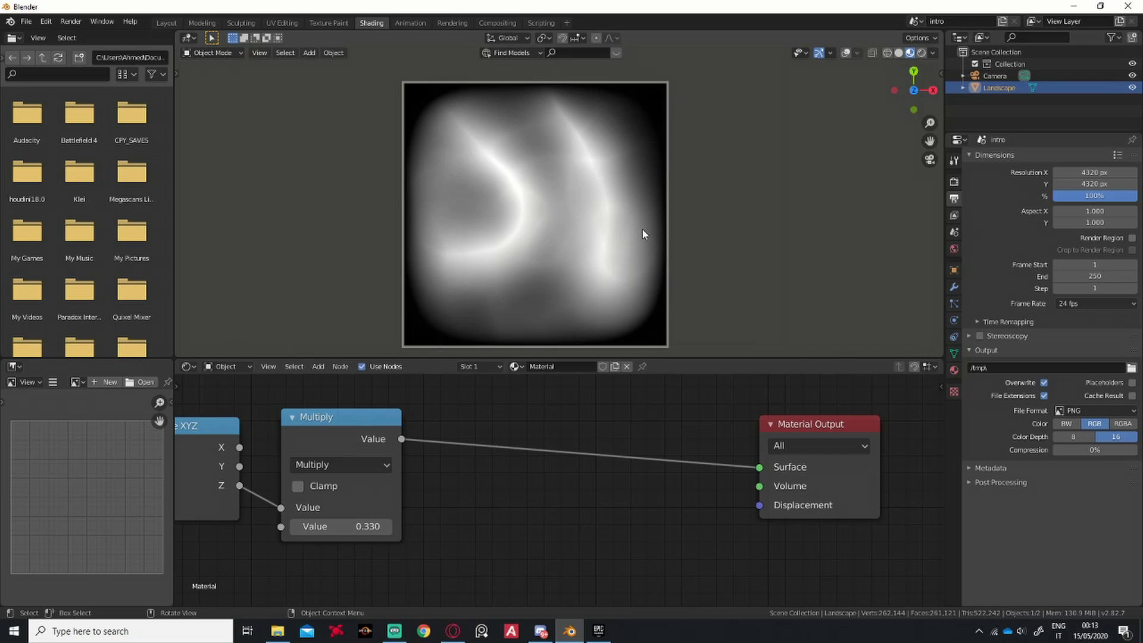
Render the heightmap from the camera and save the image to the Desktop as hightmaptut.
key(F12)
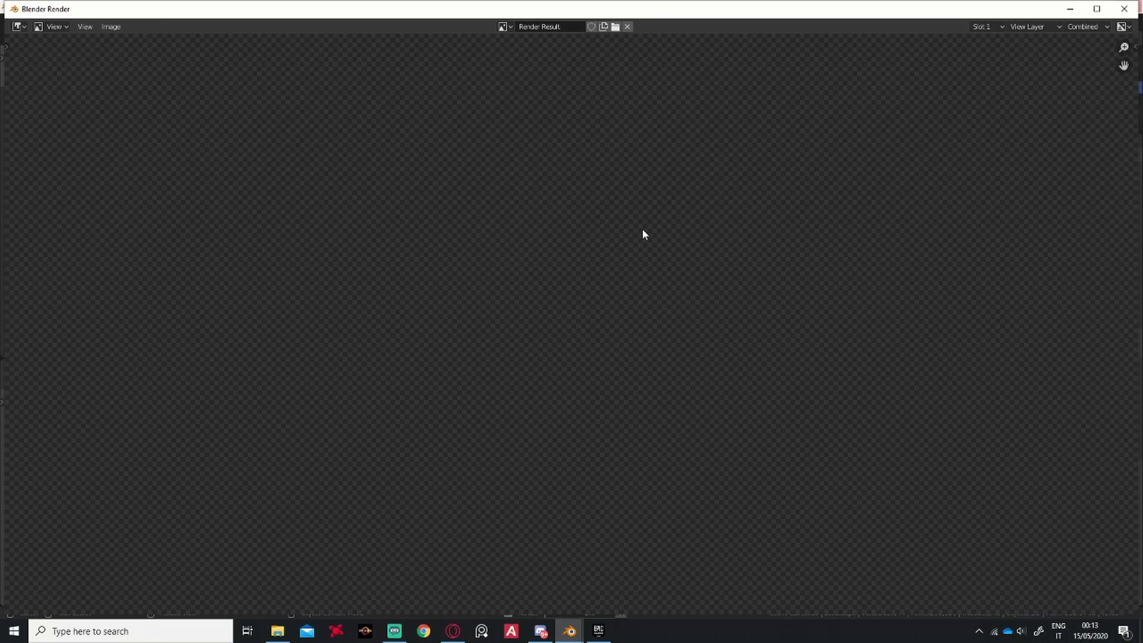
scroll(643, 234, up, 1)
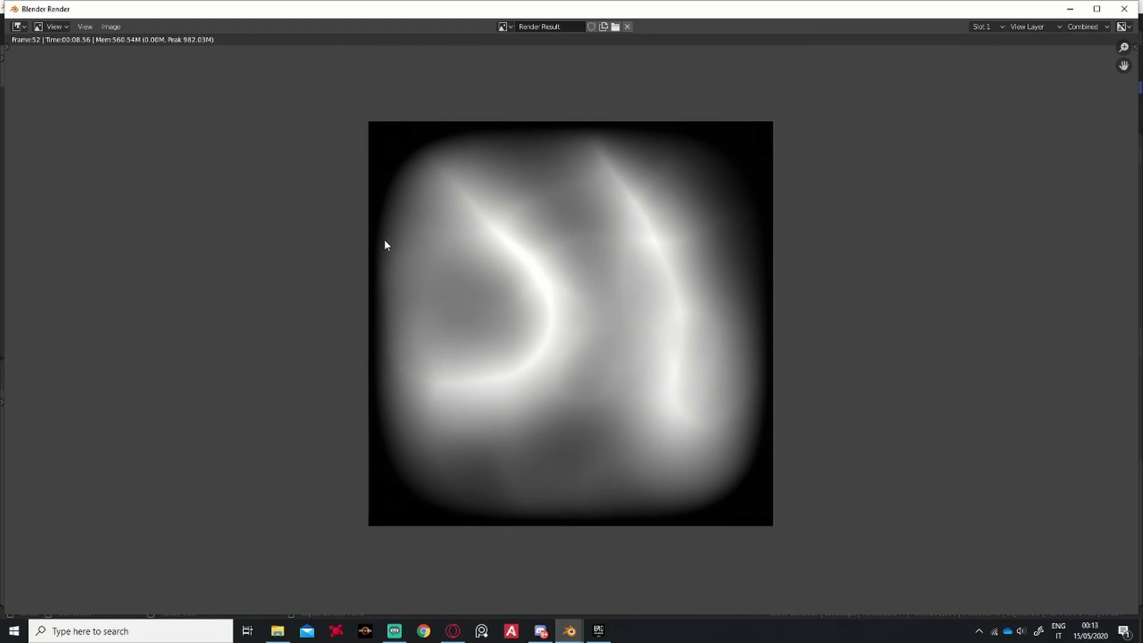
click(121, 27)
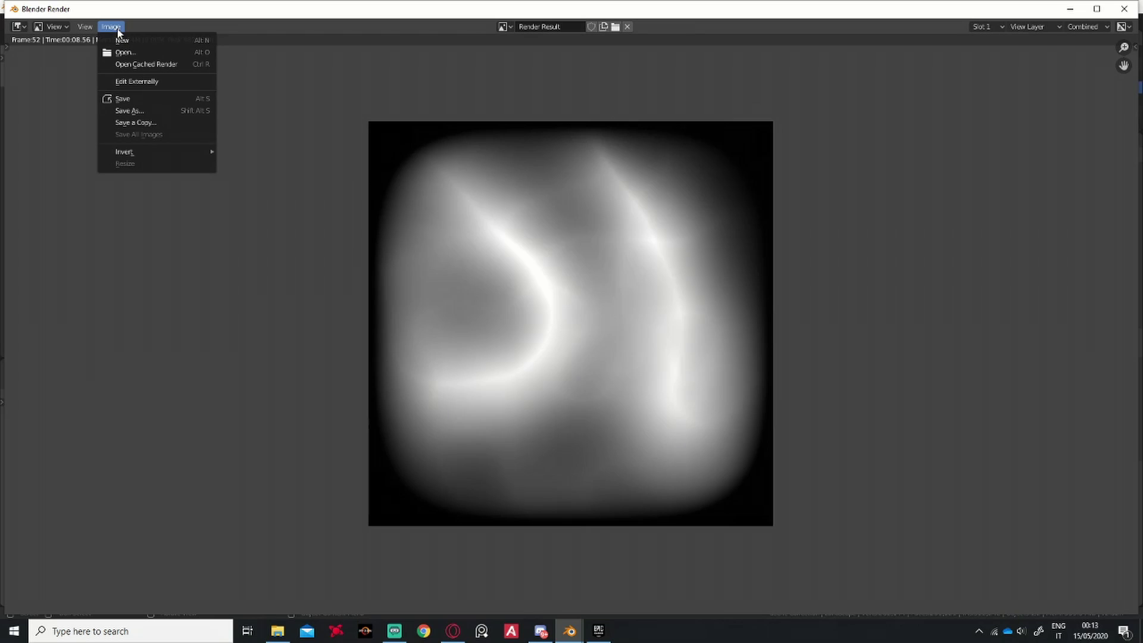
click(188, 98)
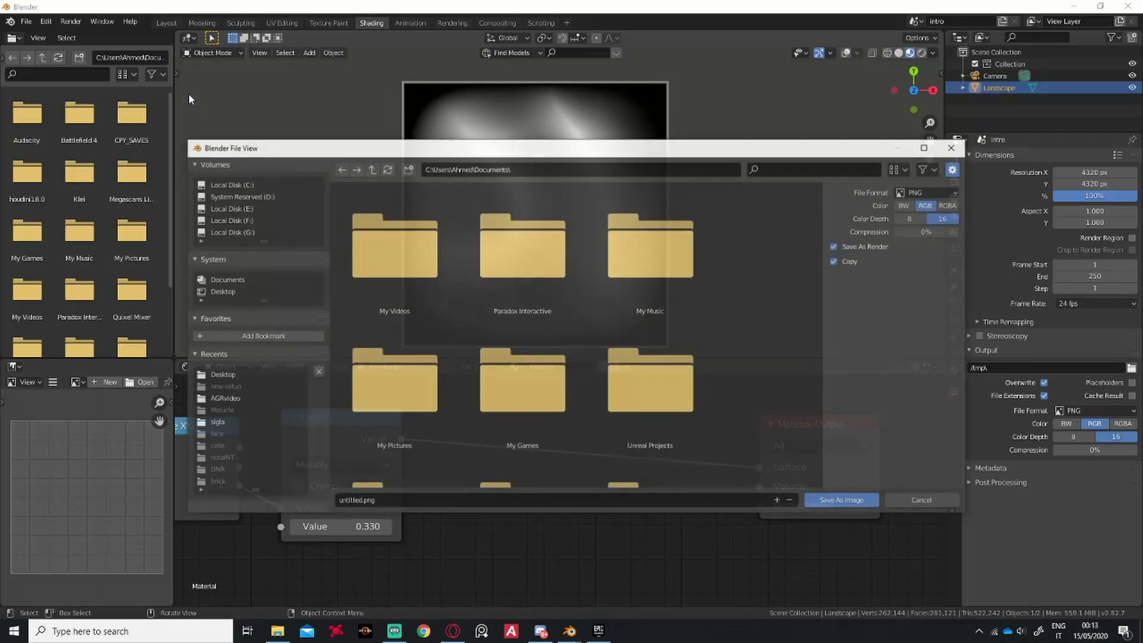
click(226, 291)
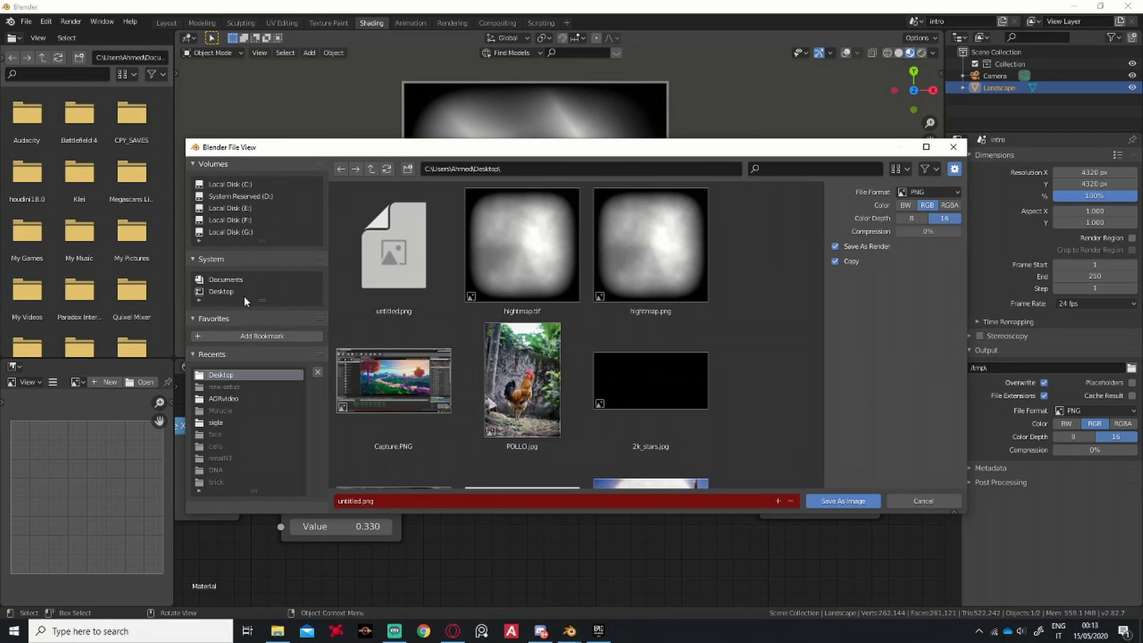
click(618, 500)
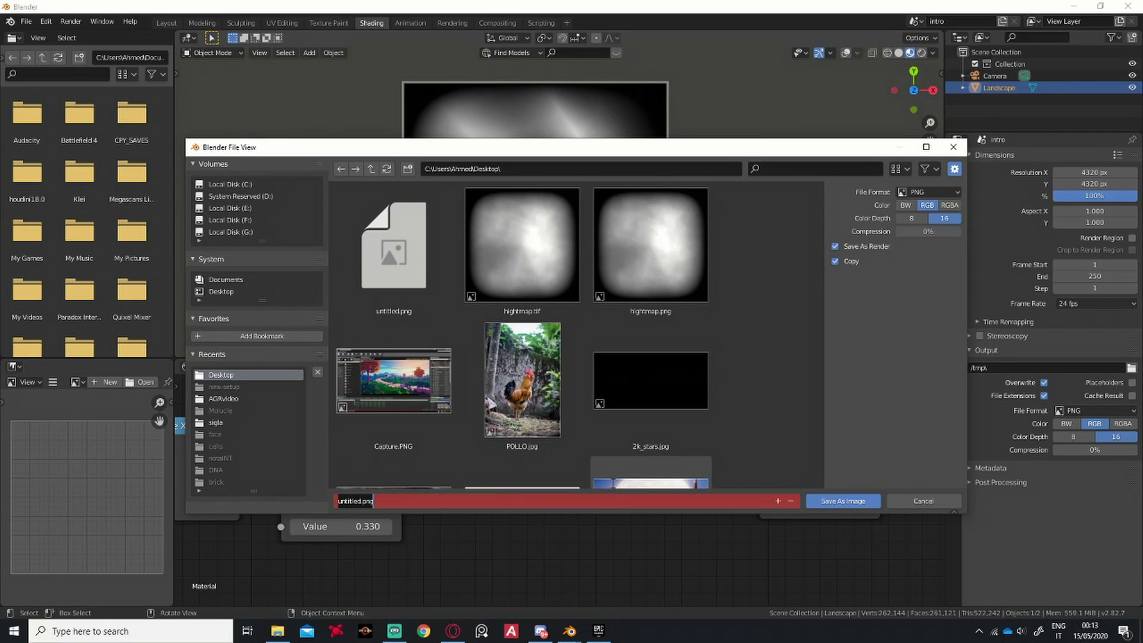
text(hightmap)
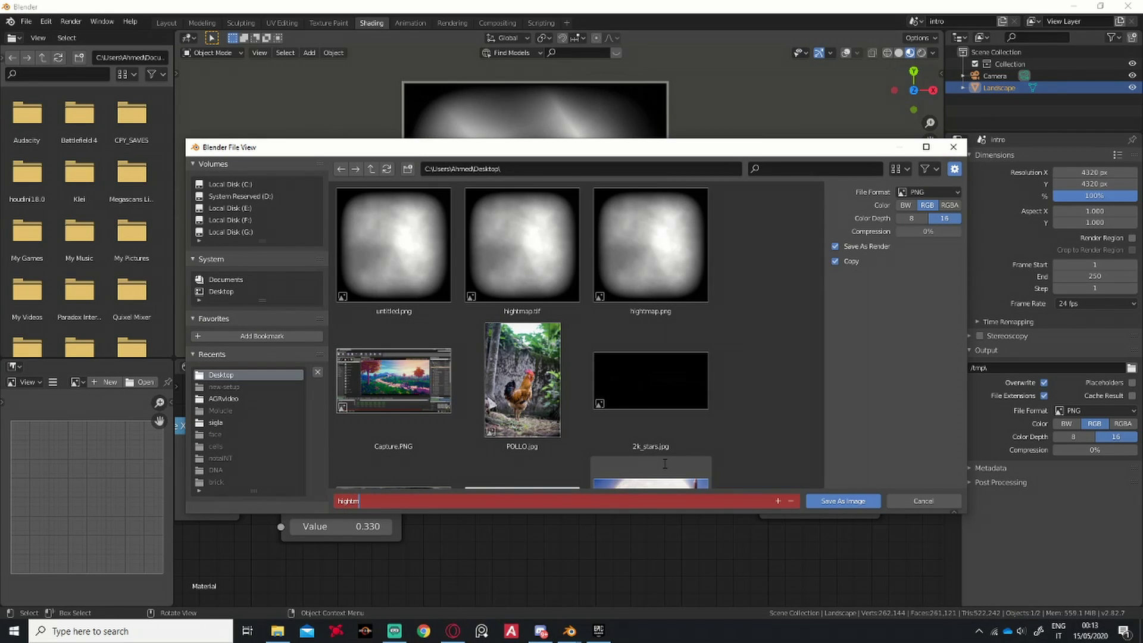
key(Return)
key(Return)
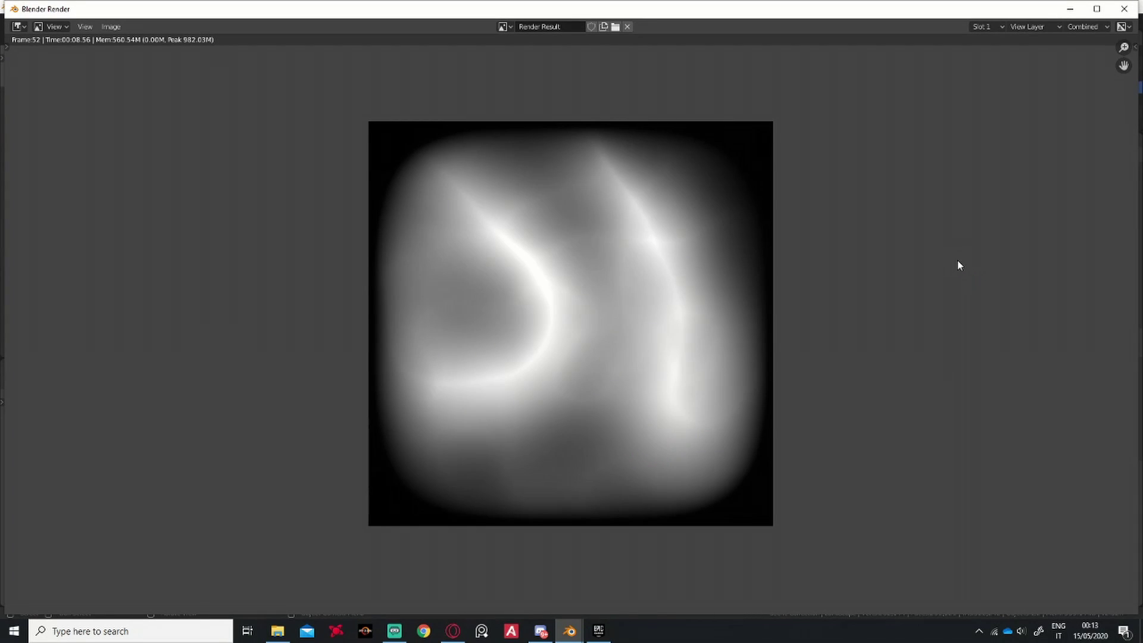
click(1124, 8)
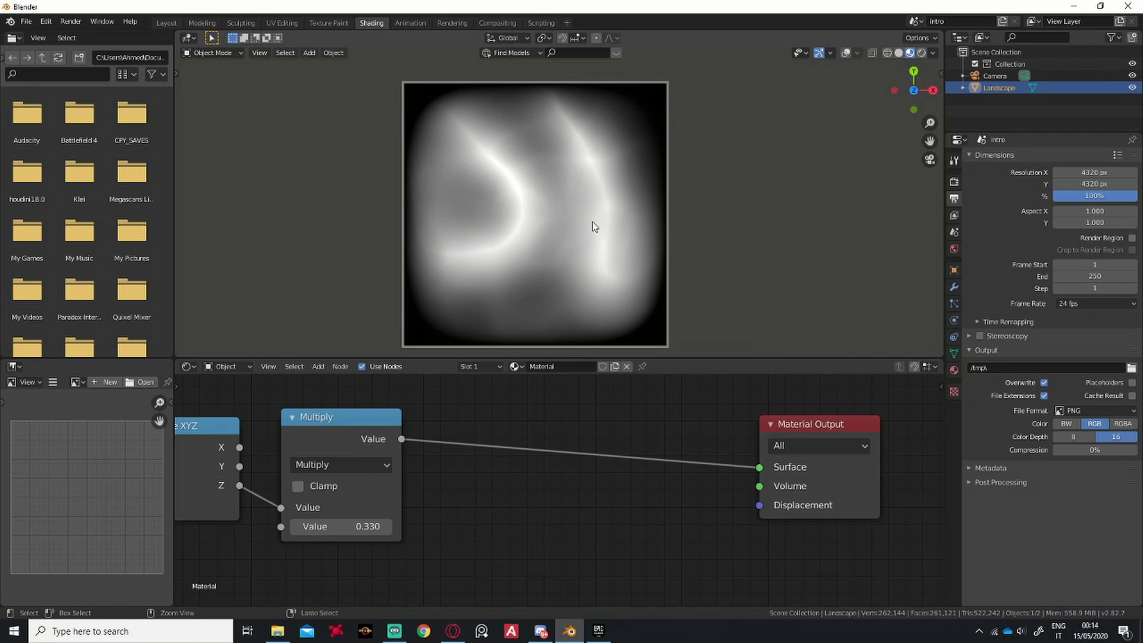
Save the Blender scene to the Desktop as highttut.blend.
key(ctrl+s)
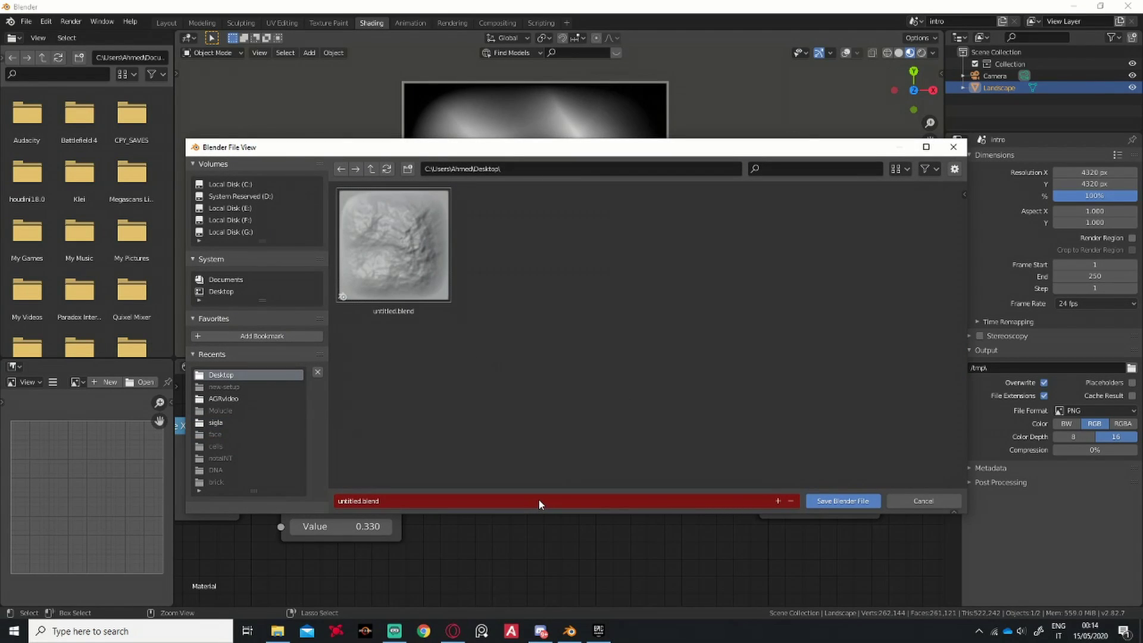
click(645, 502)
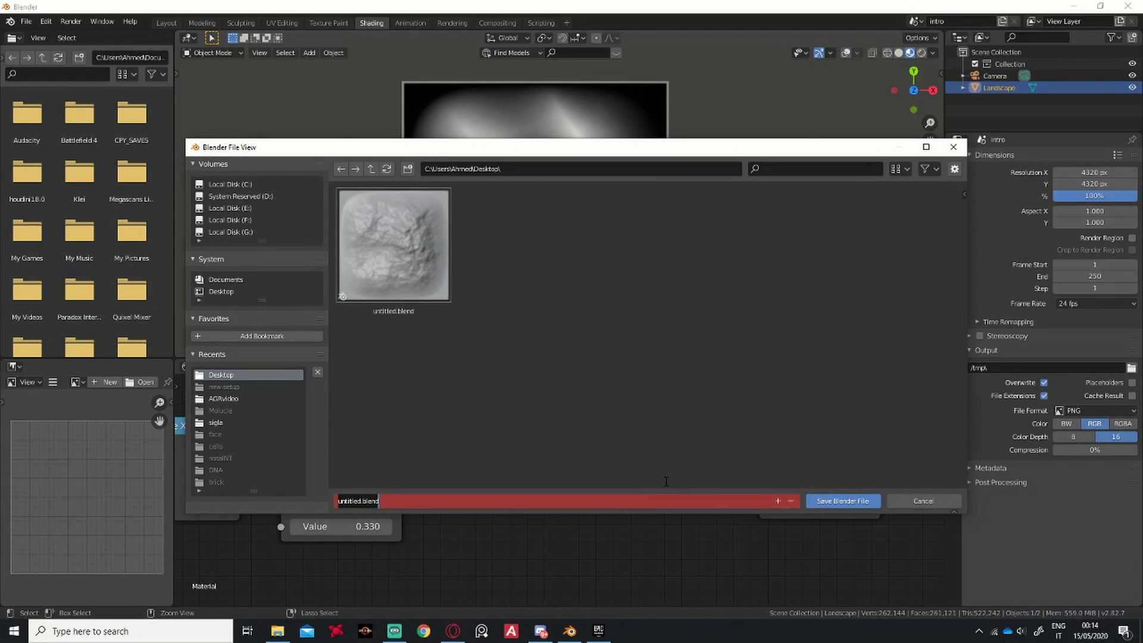
text(hight)
key(BackSpace)
text(t)
text(t)
click(665, 483)
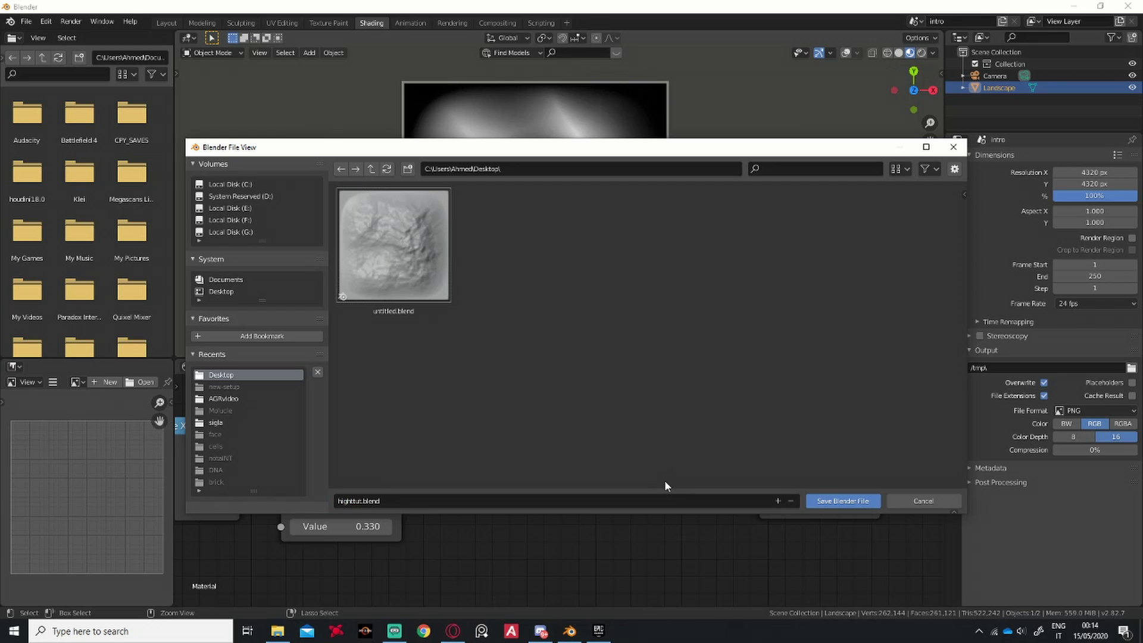
click(833, 501)
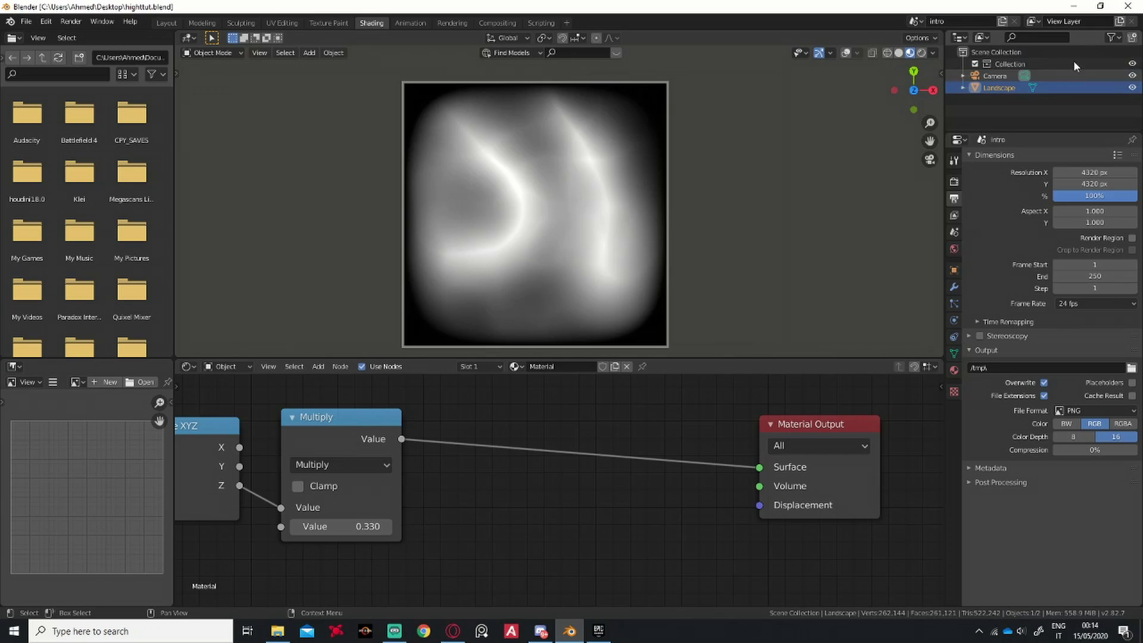
Close Blender and launch Unreal Engine 4.24.3 from the Epic Games Launcher library.
click(1130, 6)
click(572, 630)
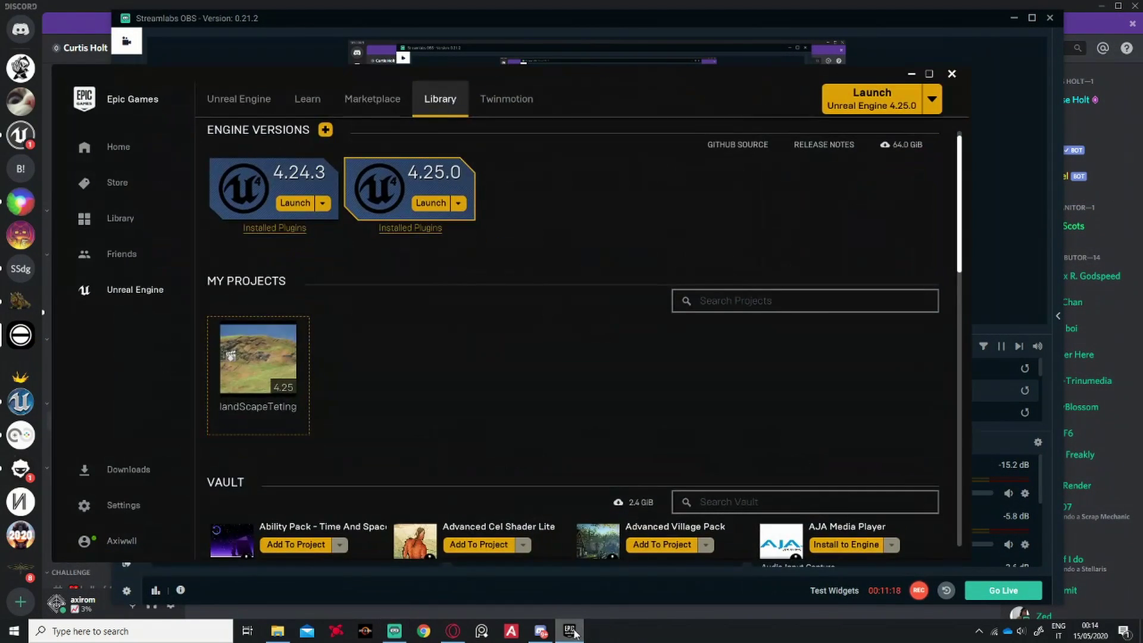
click(296, 203)
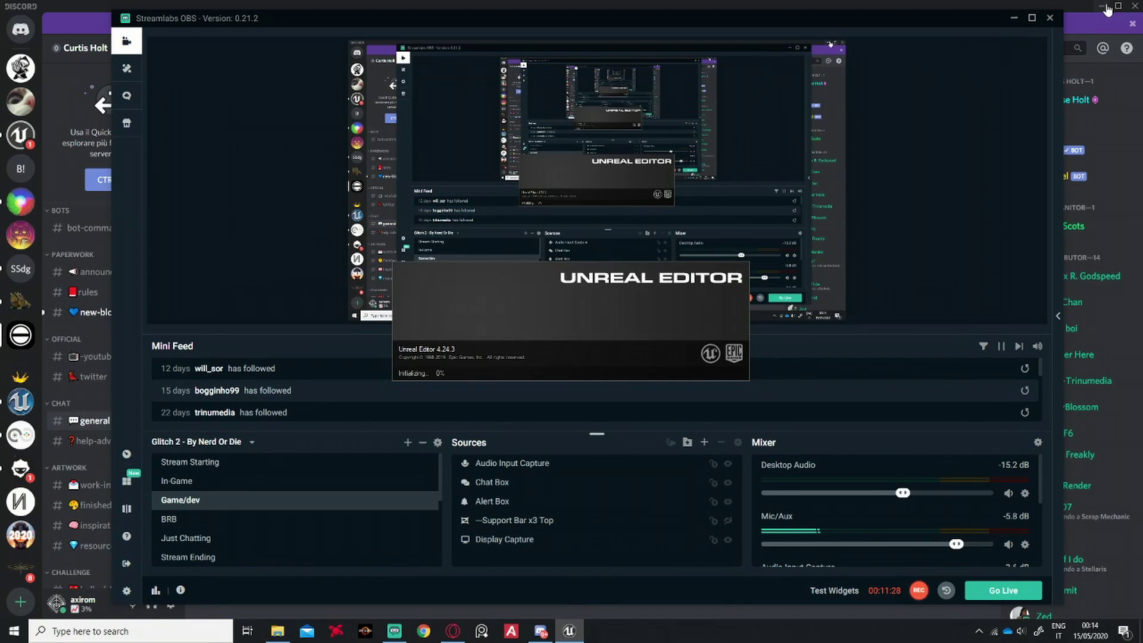
Minimize the Discord, Streamlabs OBS and Downloads windows while Unreal Editor loads.
click(1100, 5)
click(1014, 18)
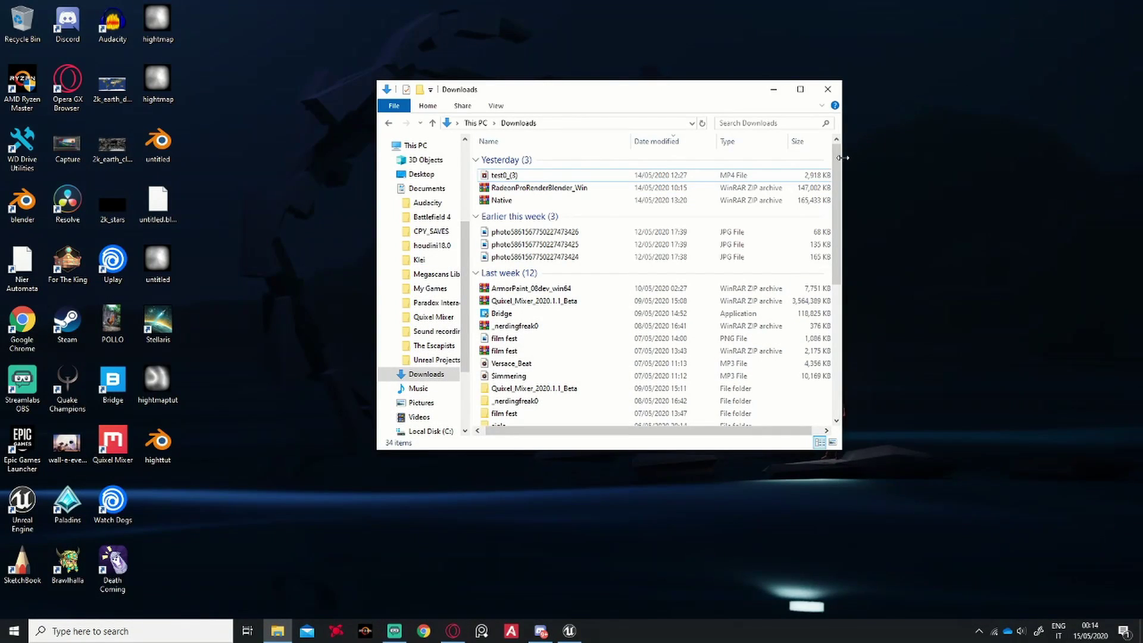
click(775, 89)
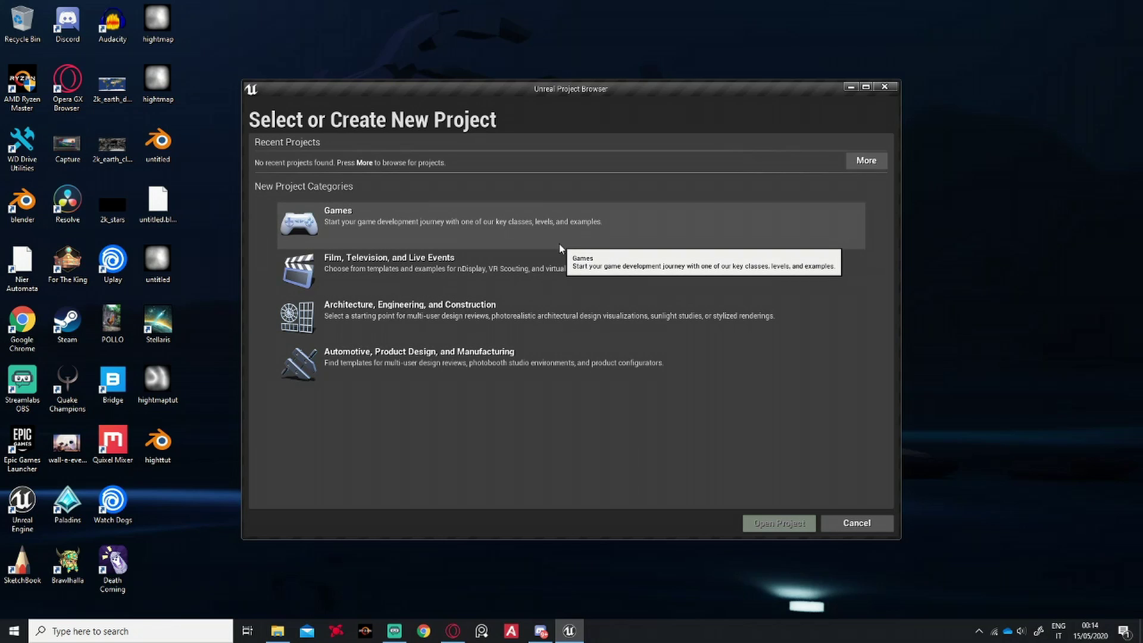
Create a Games project from the Blank template with starter content, named Landscapetut.
click(602, 229)
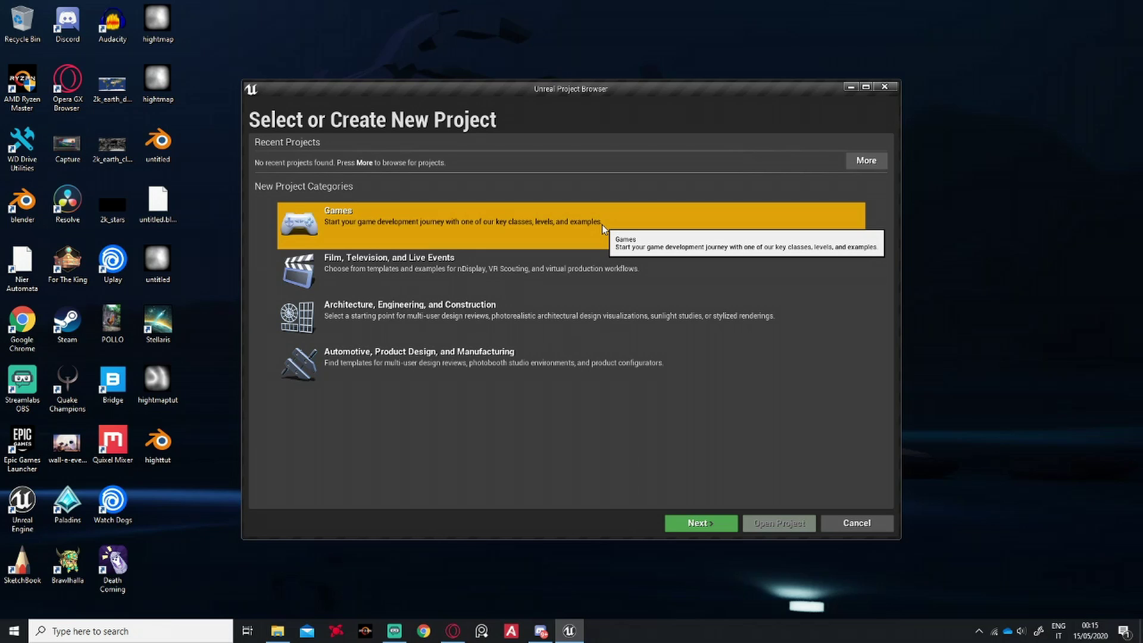
click(723, 527)
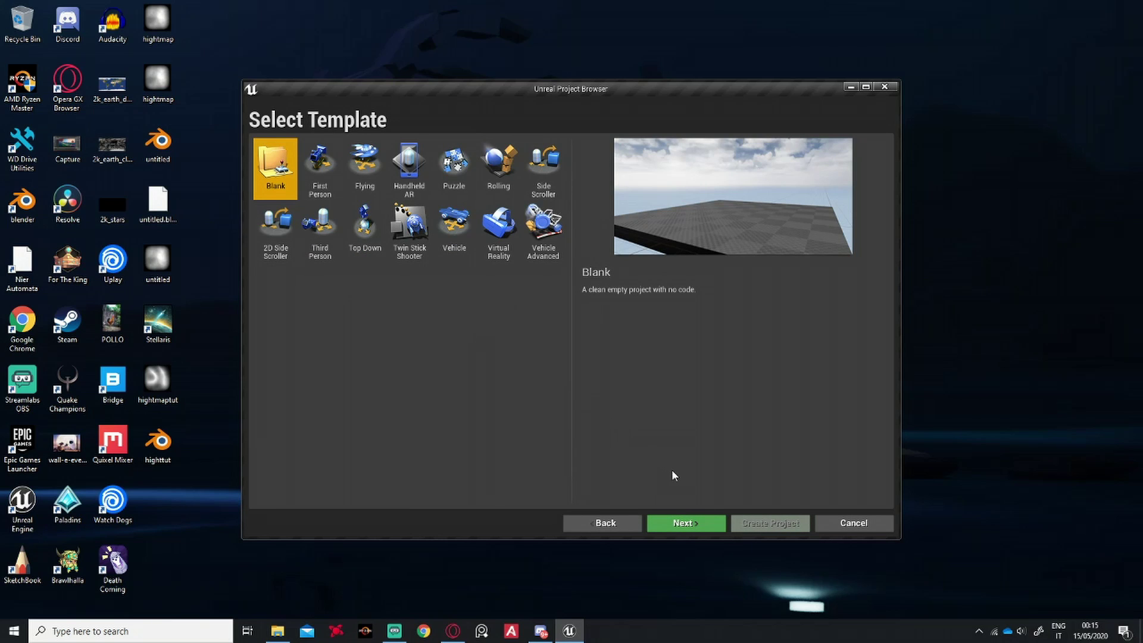
click(694, 528)
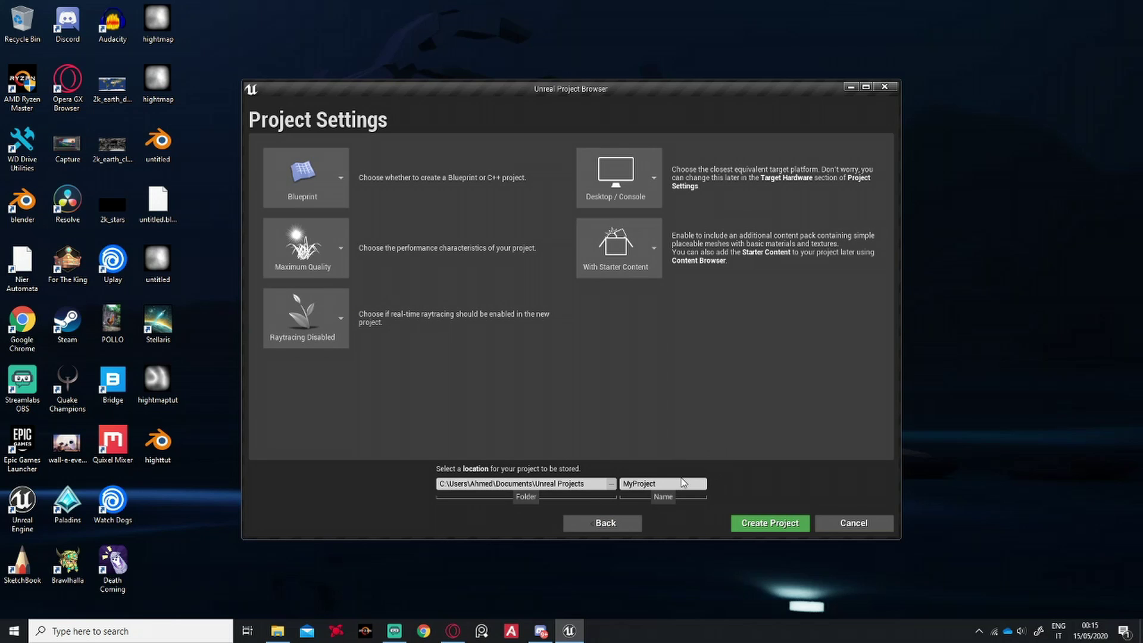
click(682, 484)
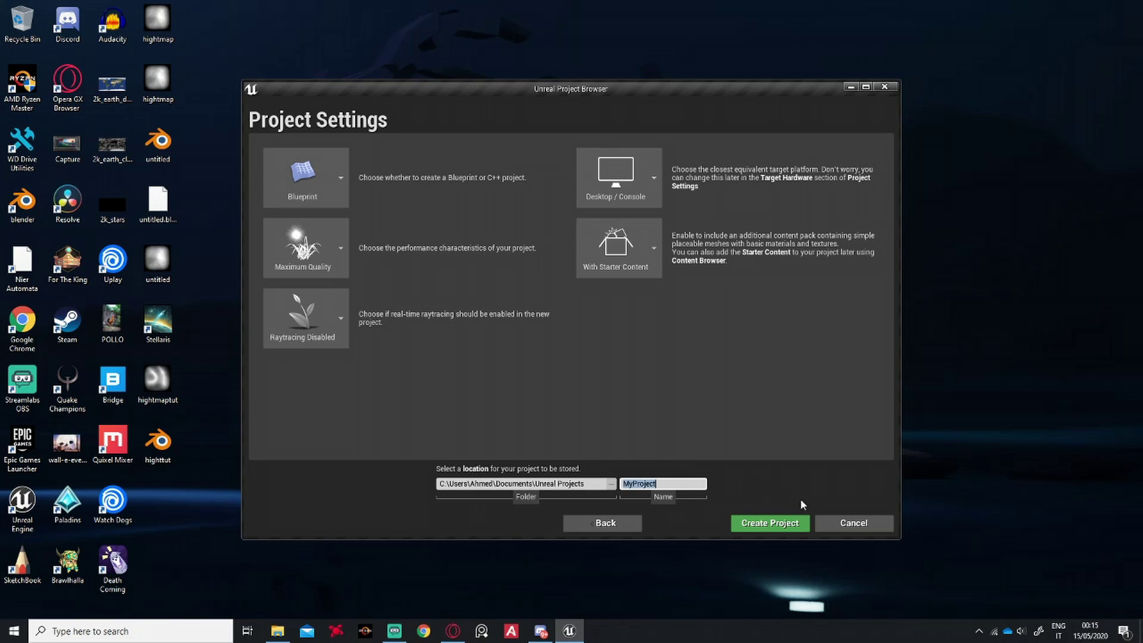
text(Landscapetut)
key(Return)
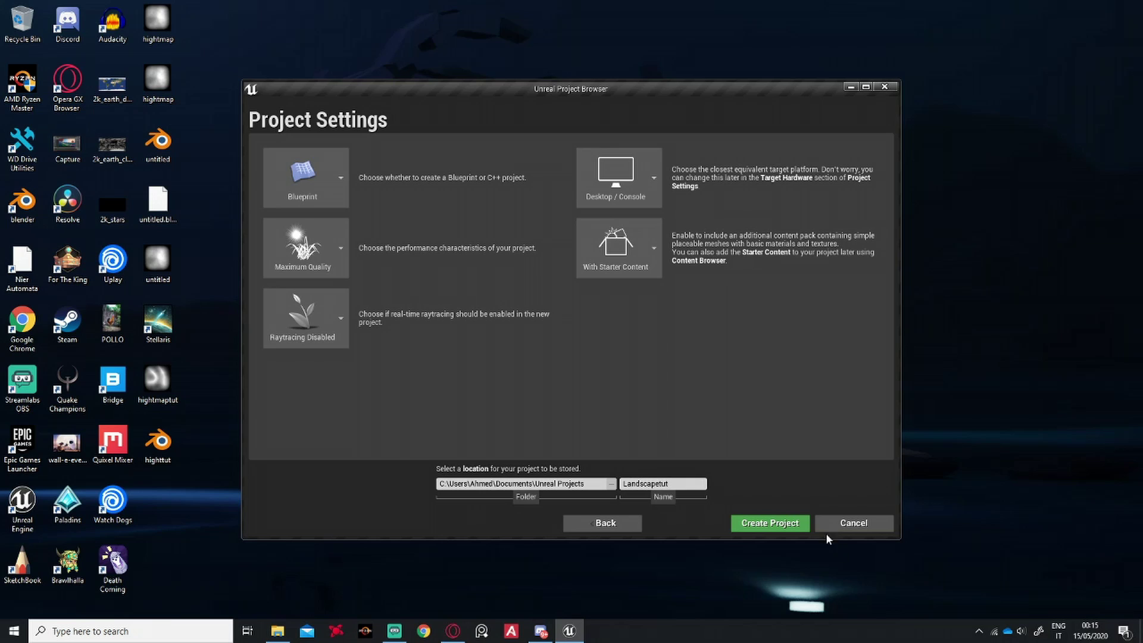
click(796, 522)
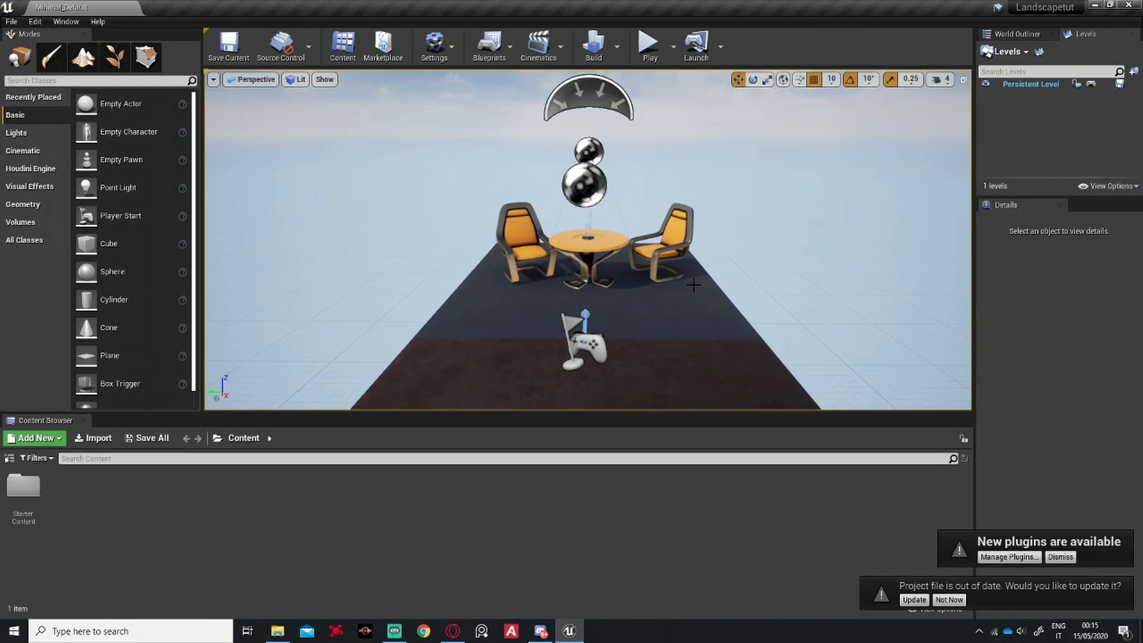
Create a folder named lvls in the project's Content folder and open it.
scroll(668, 279, down, 5)
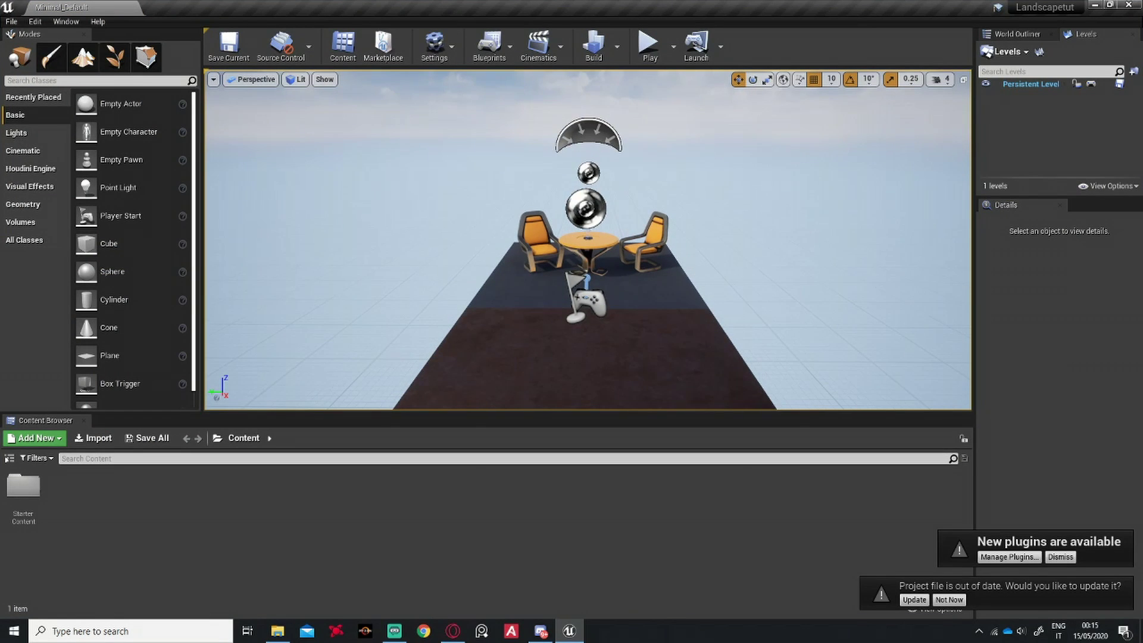
scroll(632, 299, down, 5)
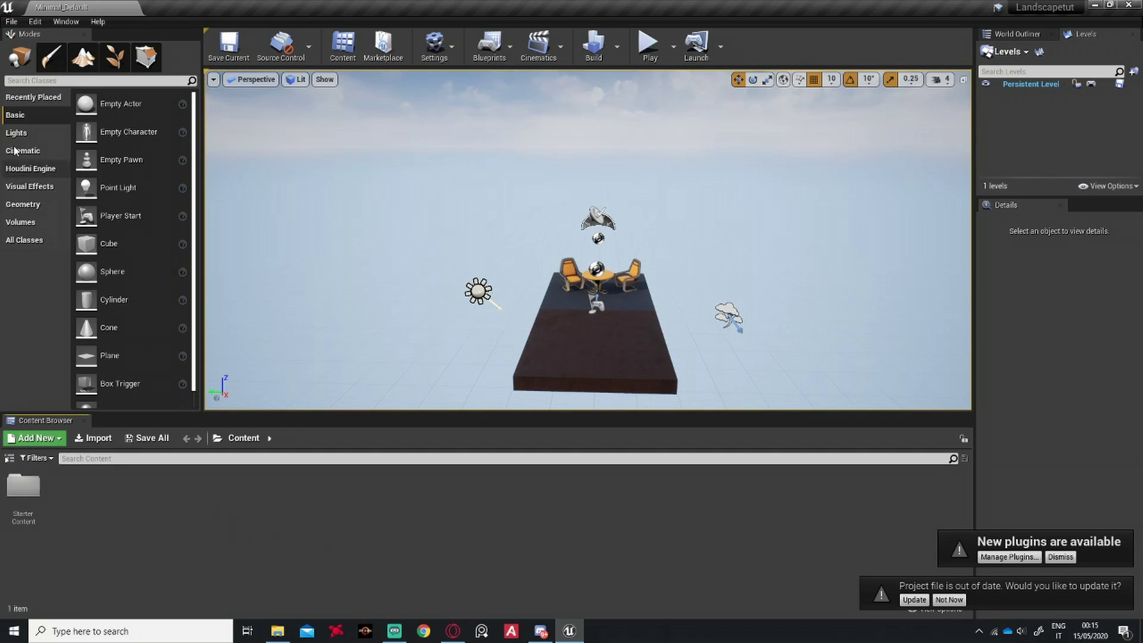
click(12, 22)
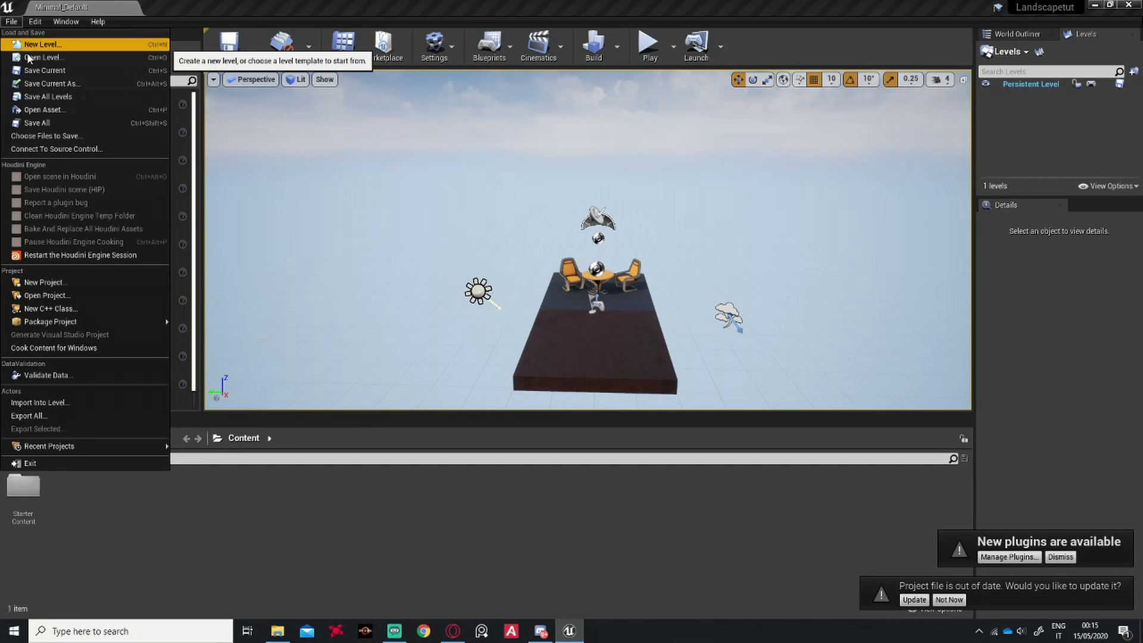
click(105, 539)
right_click(107, 530)
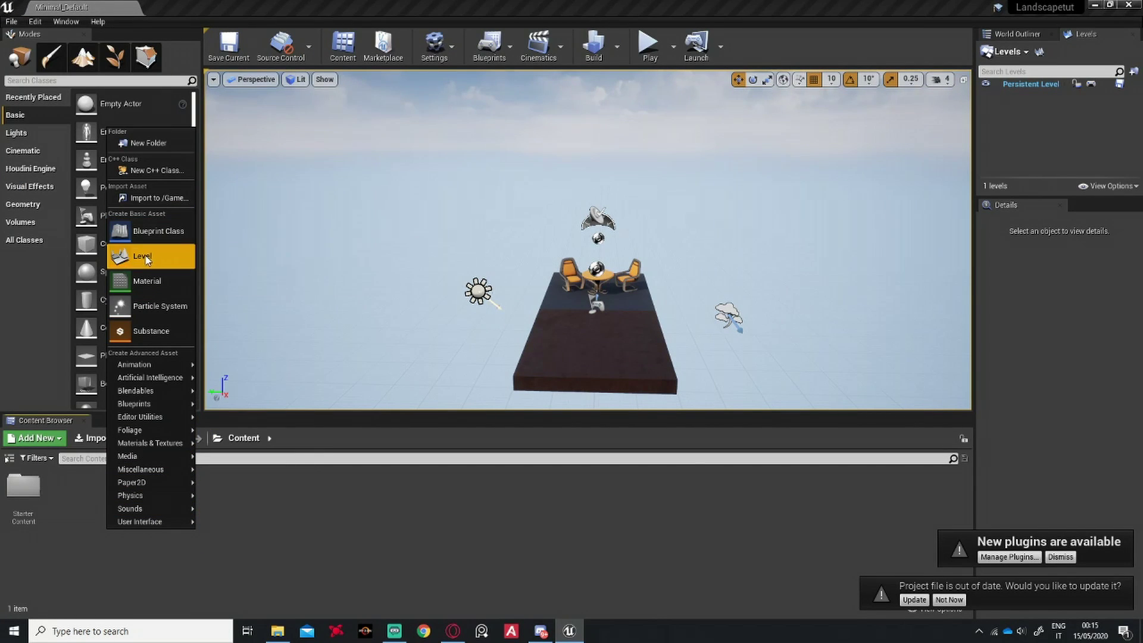
click(136, 143)
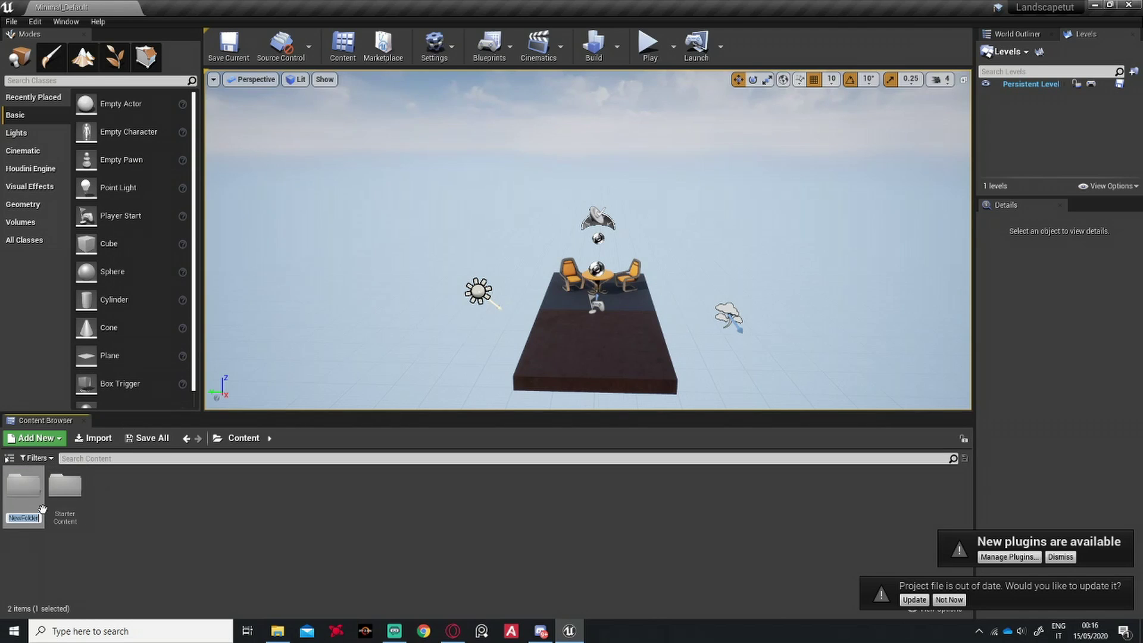
text(lvls)
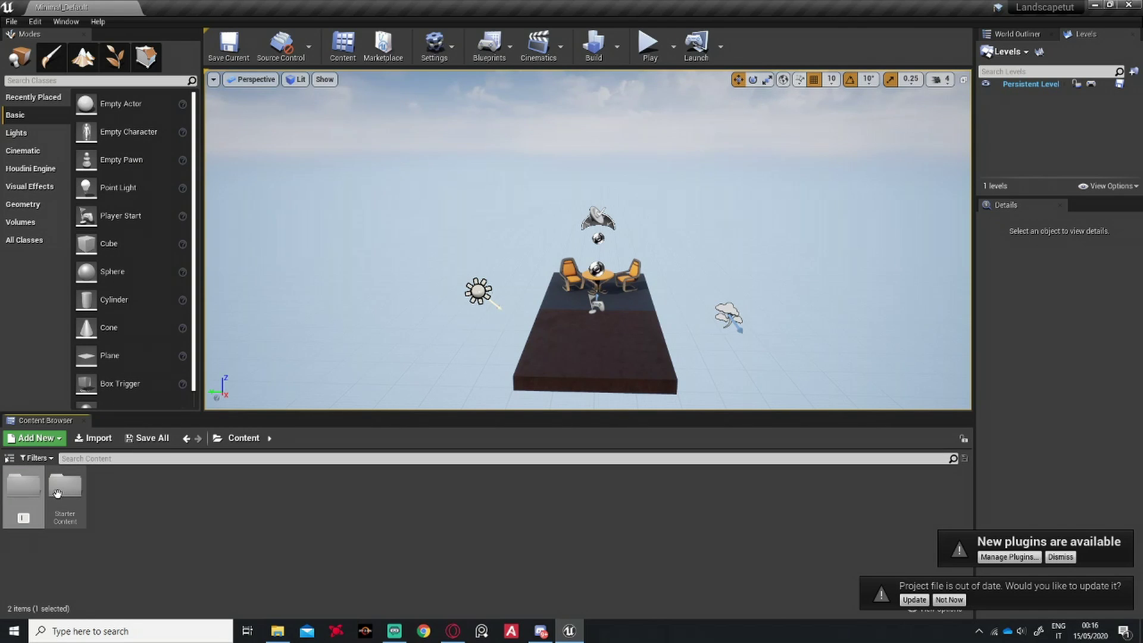
key(Return)
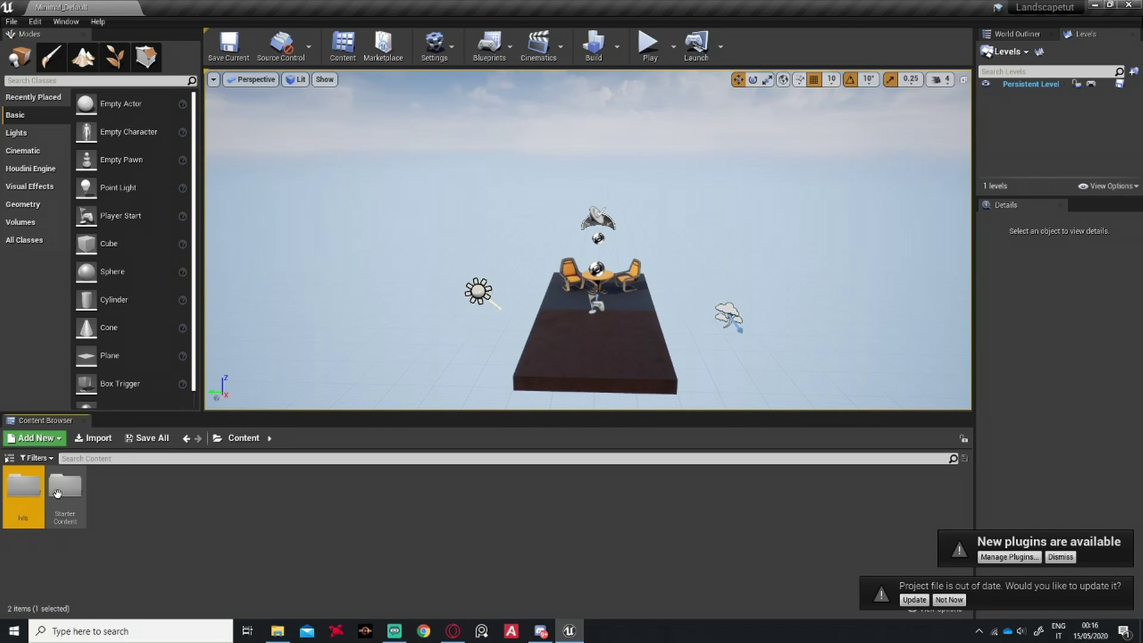
key(Return)
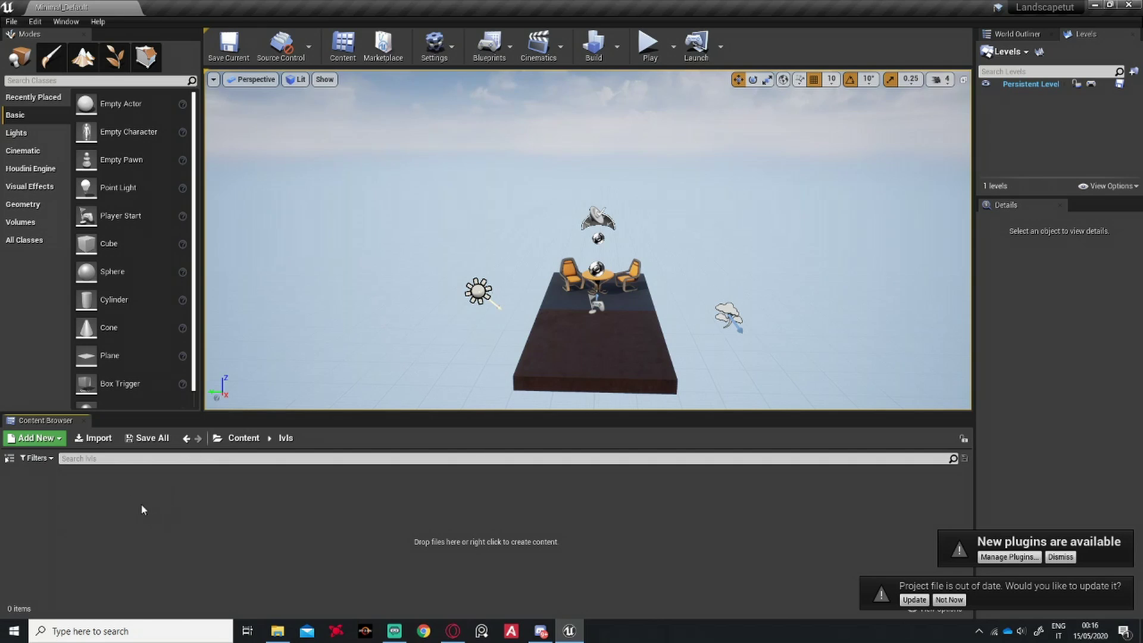
Import the hightmaptut PNG from the Desktop into the lvls folder.
click(93, 438)
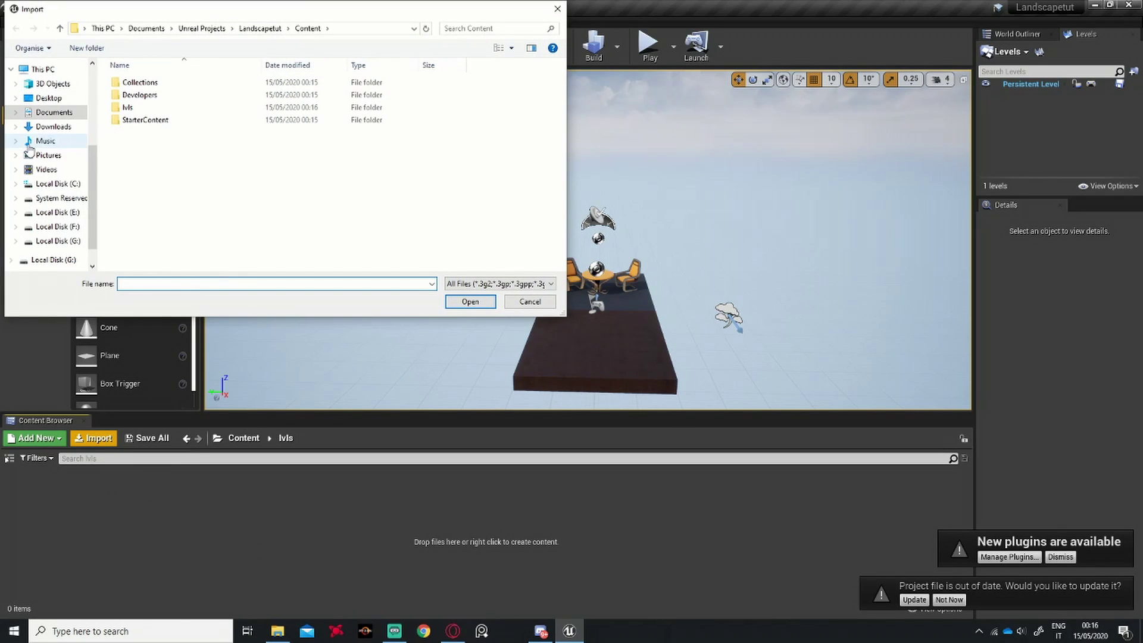
scroll(56, 107, up, 3)
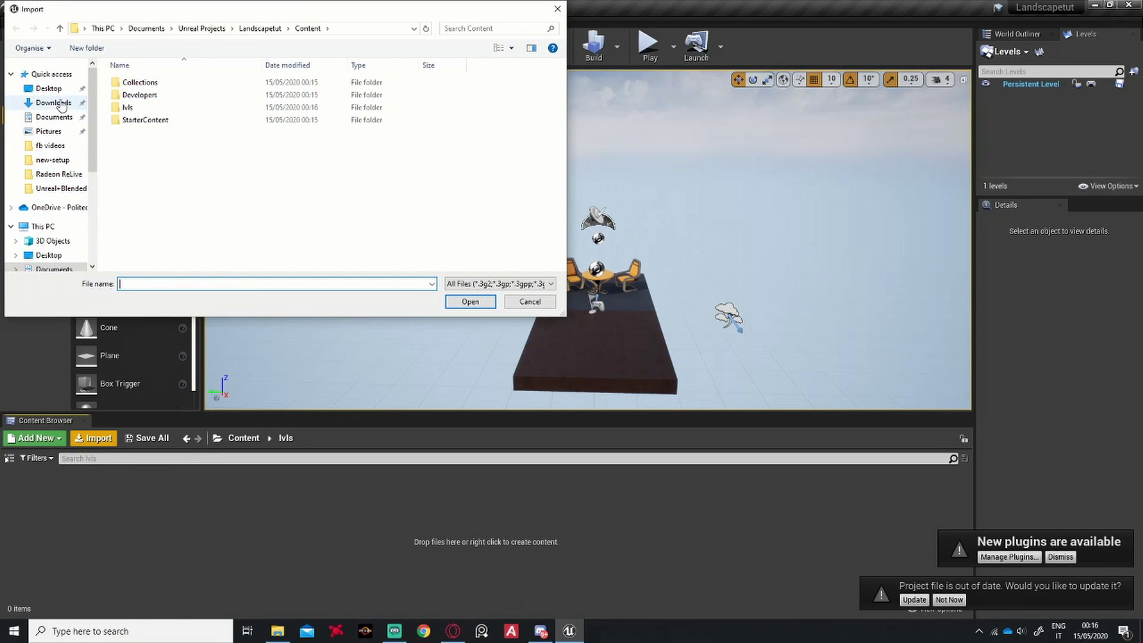
click(49, 88)
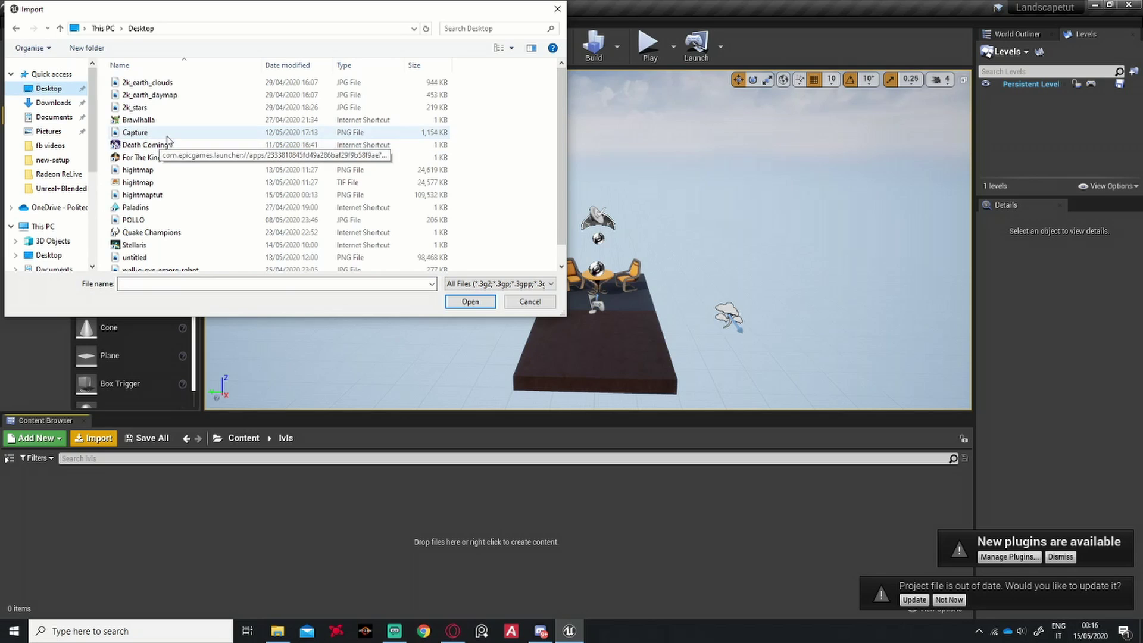
scroll(179, 188, down, 1)
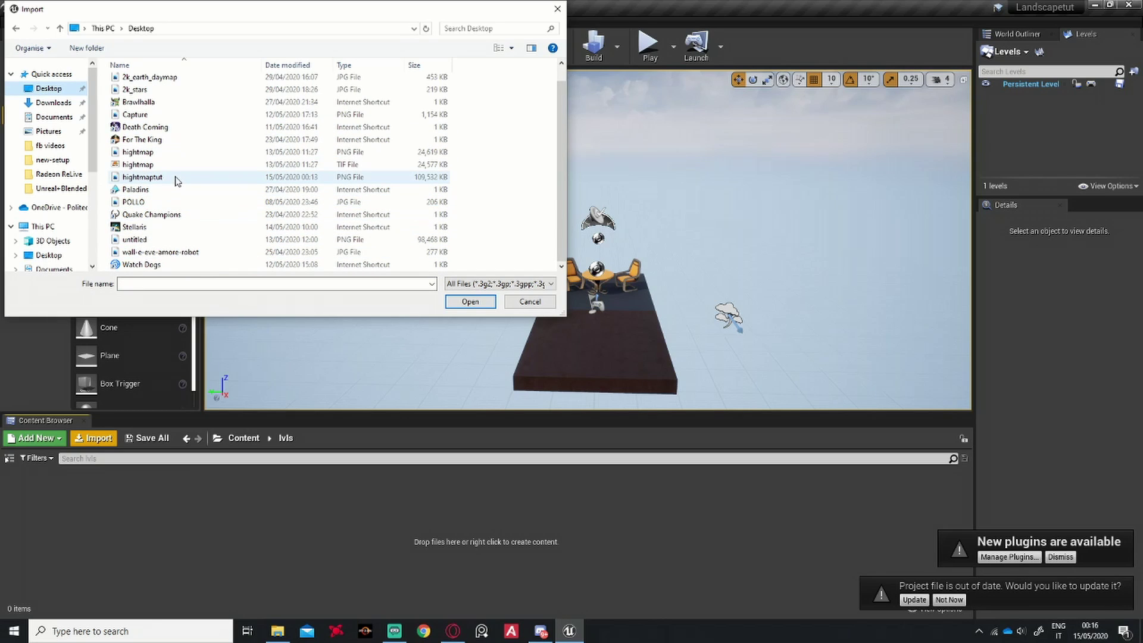
double_click(177, 180)
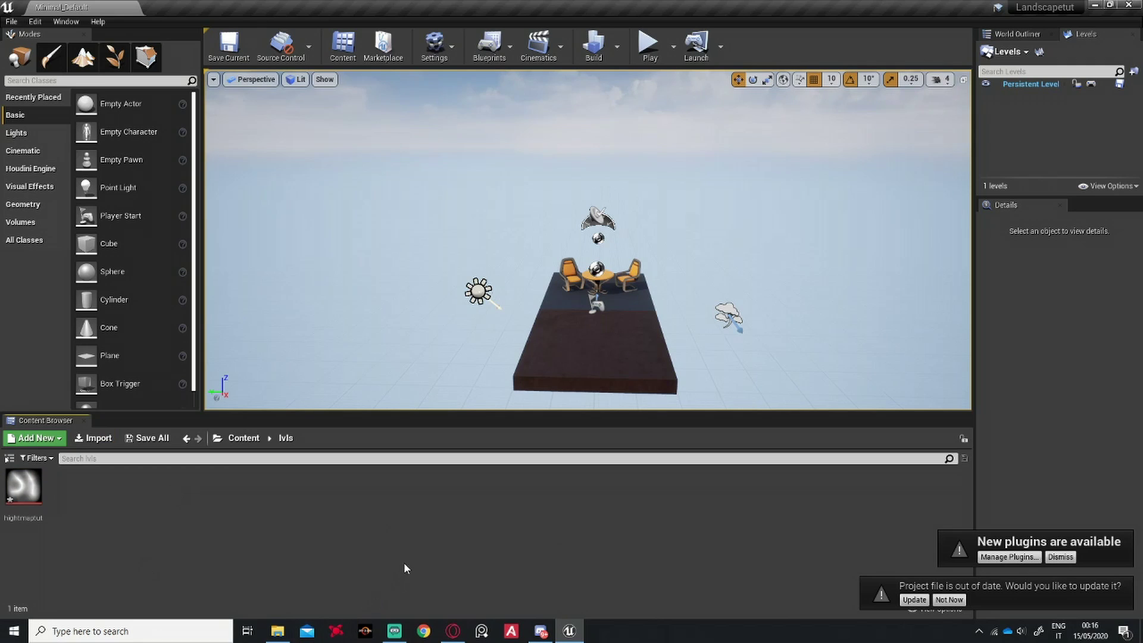
Create a new level from the Default template and delete its floor mesh.
right_click(298, 528)
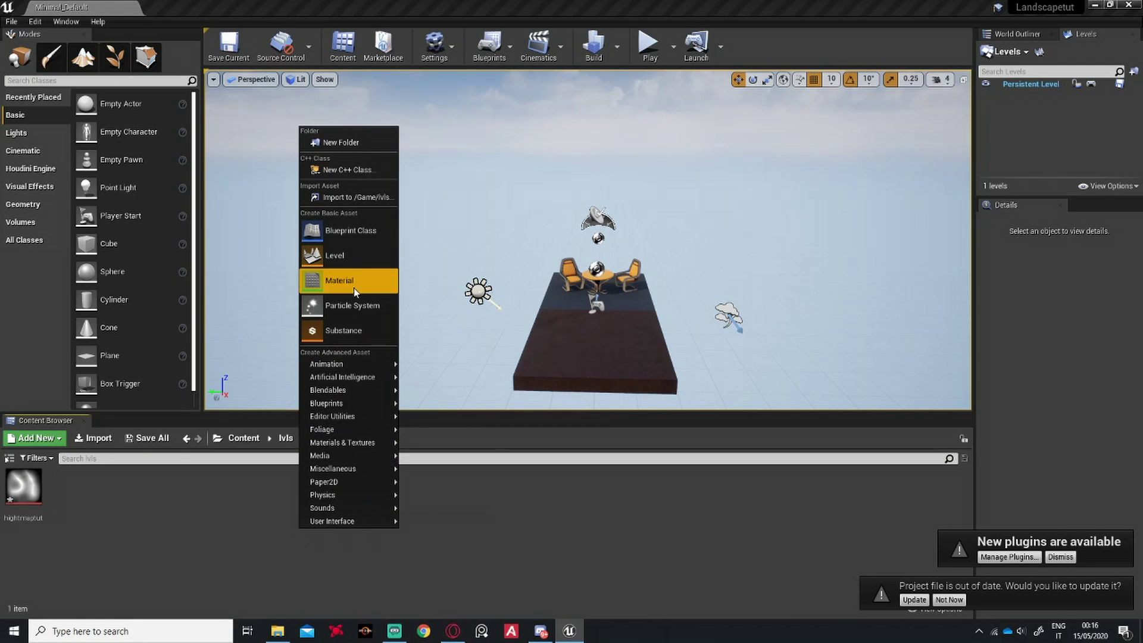
click(10, 20)
click(36, 38)
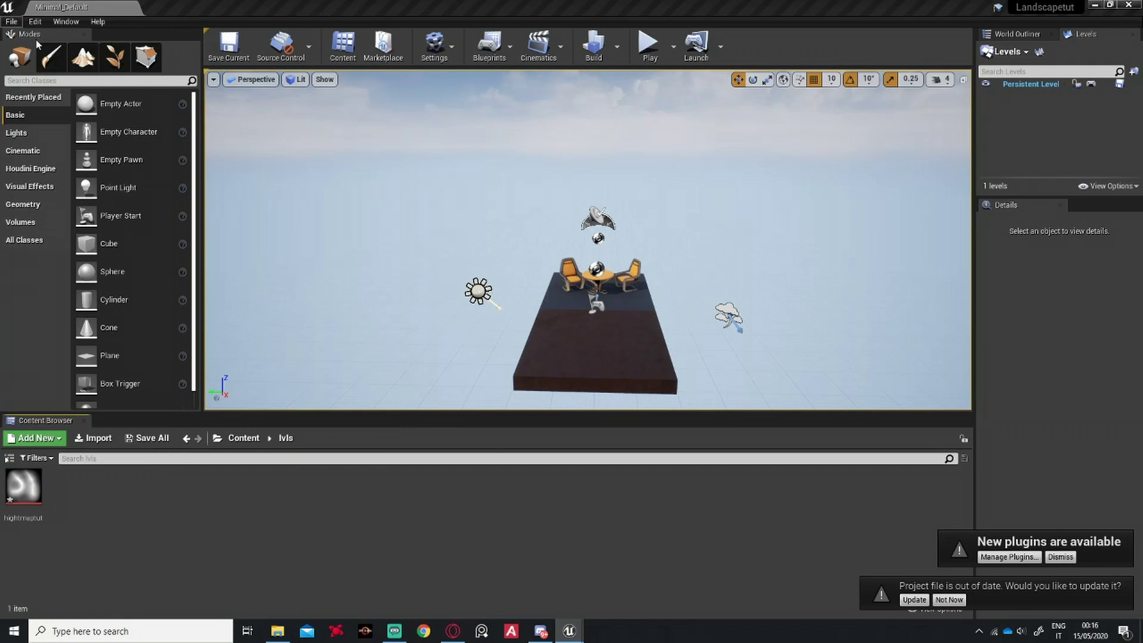
click(490, 266)
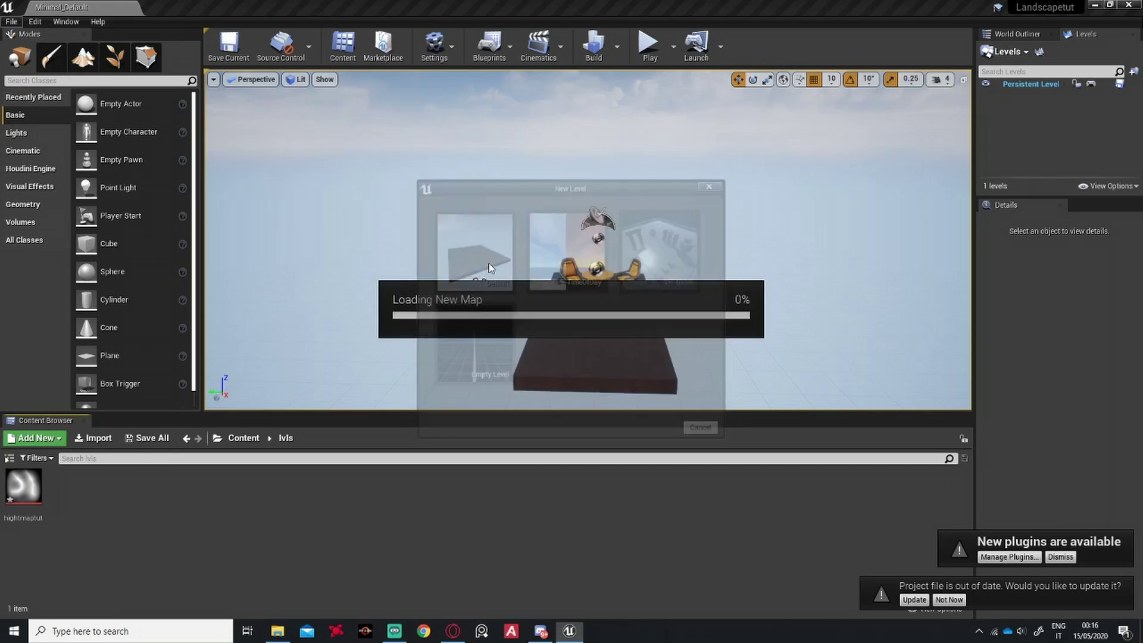
click(598, 338)
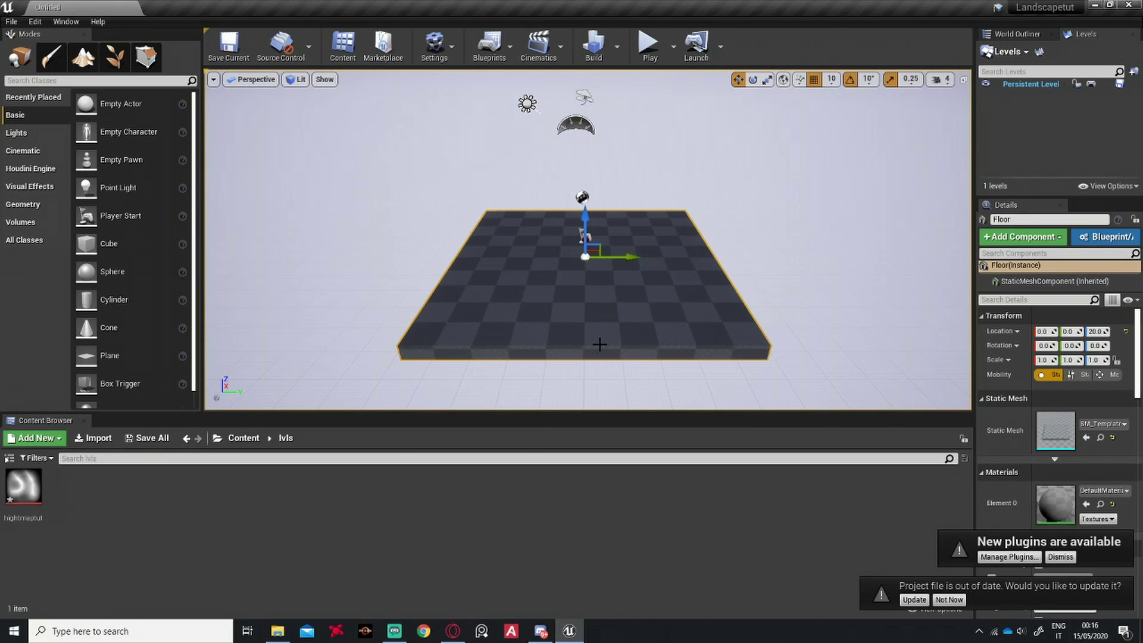
key(Delete)
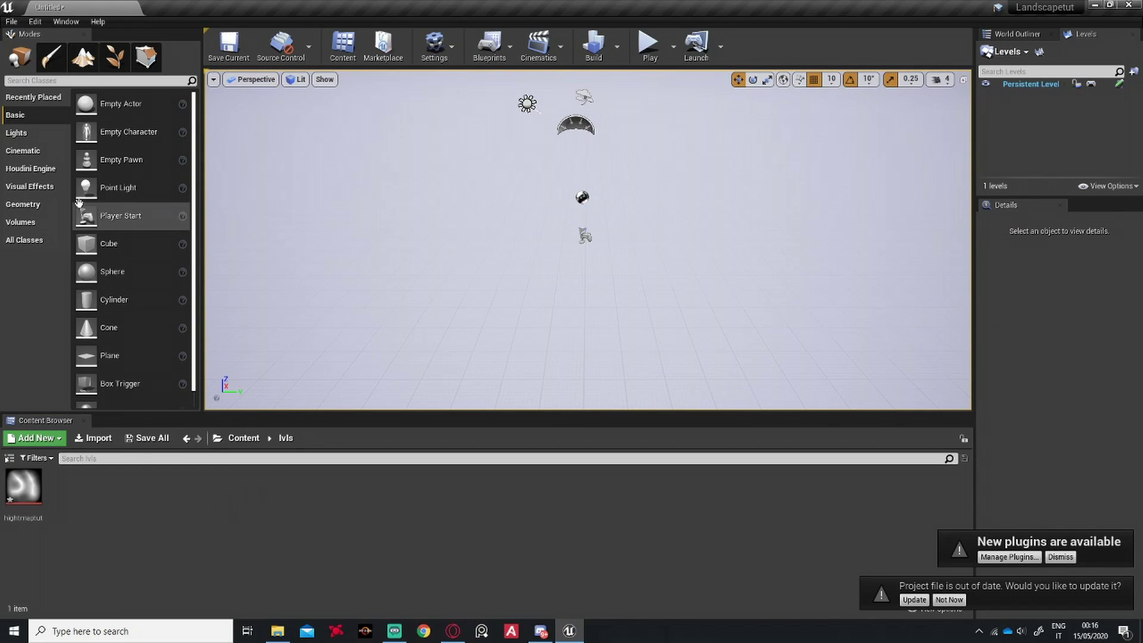
Set up a new landscape imported from file, using the Desktop's hightmaptut PNG as its heightmap.
click(84, 60)
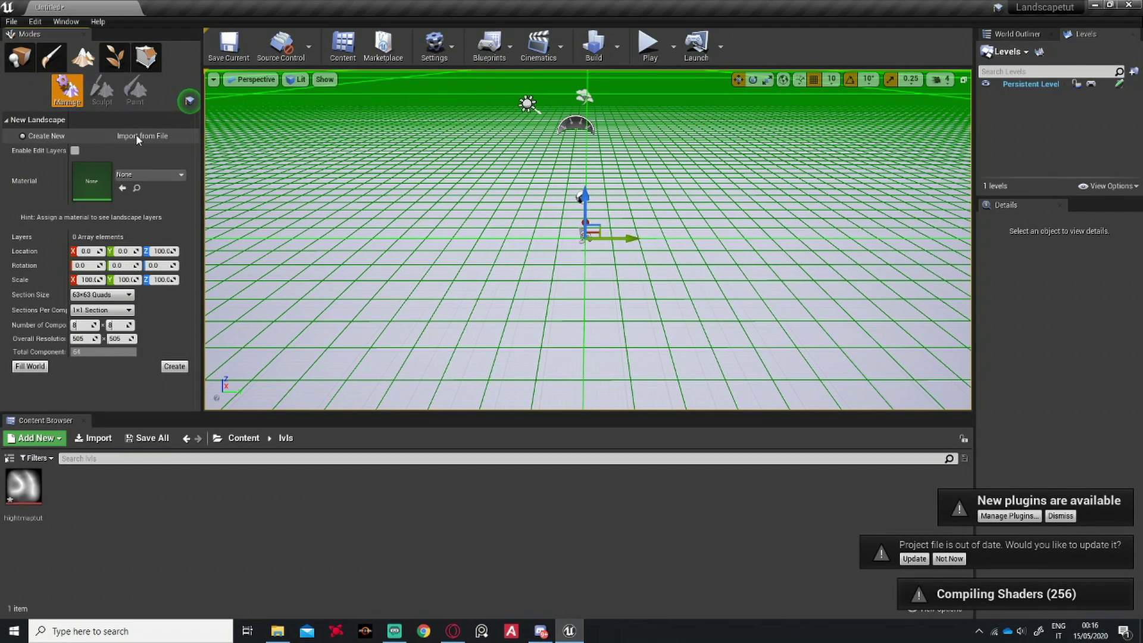
click(136, 136)
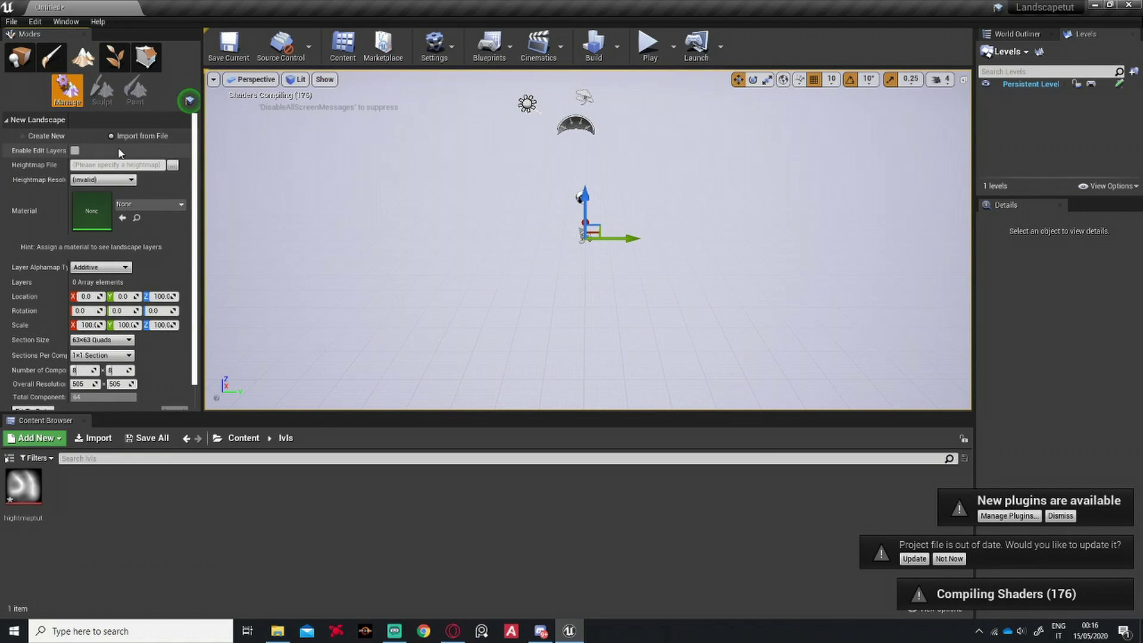
click(172, 165)
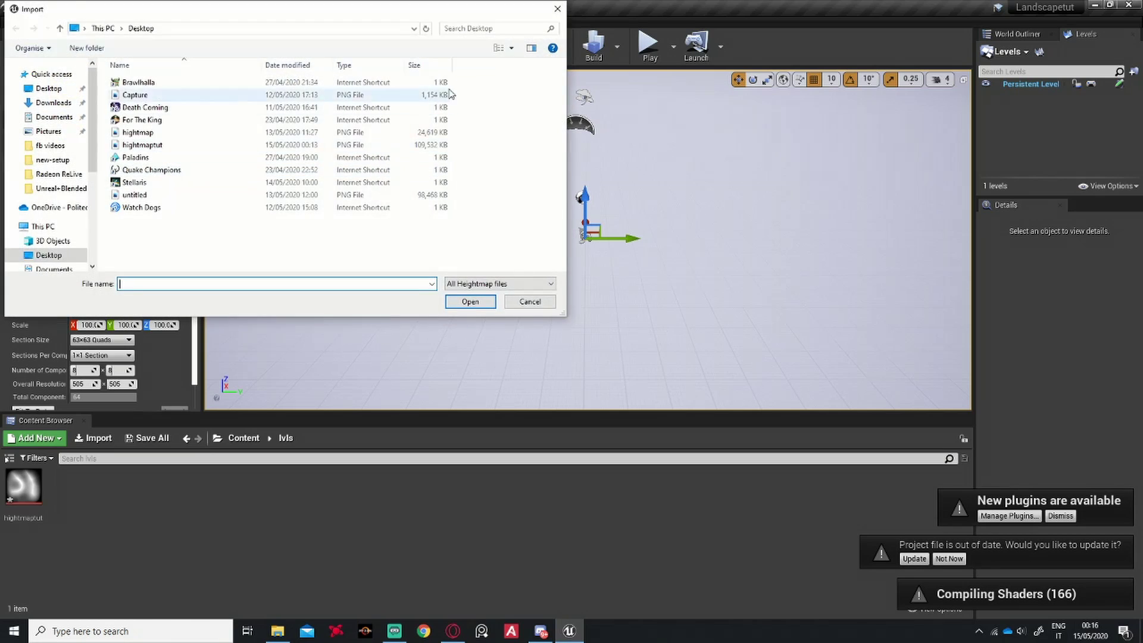
double_click(141, 145)
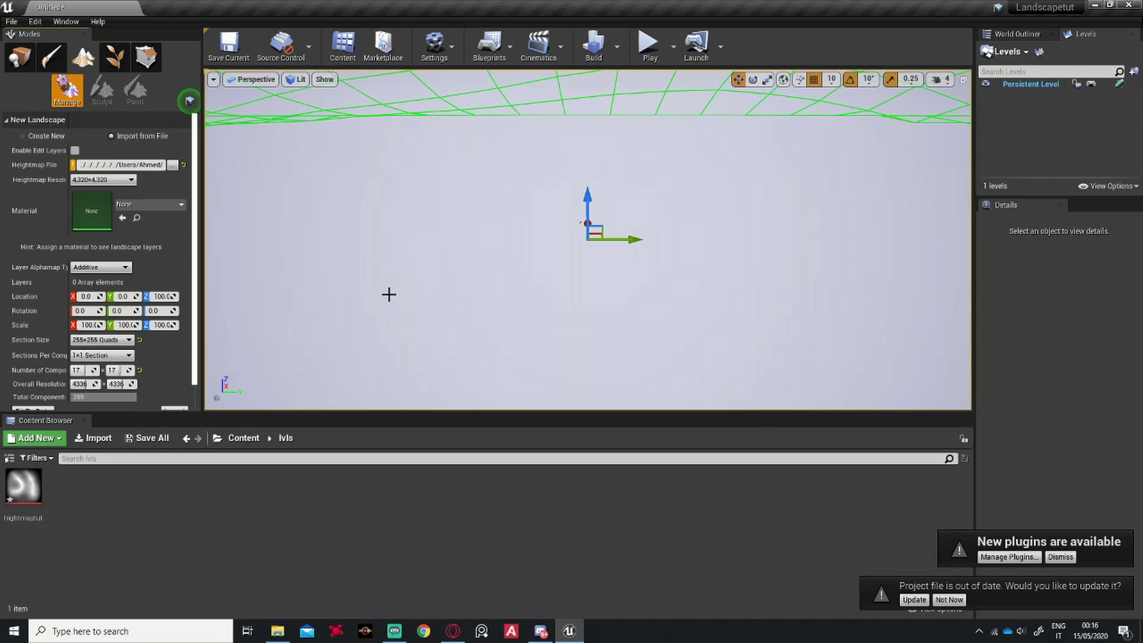
Raise the viewport camera speed to 8 and examine the wireframe preview of the landscape's relief.
right_drag(395, 291, 681, 214)
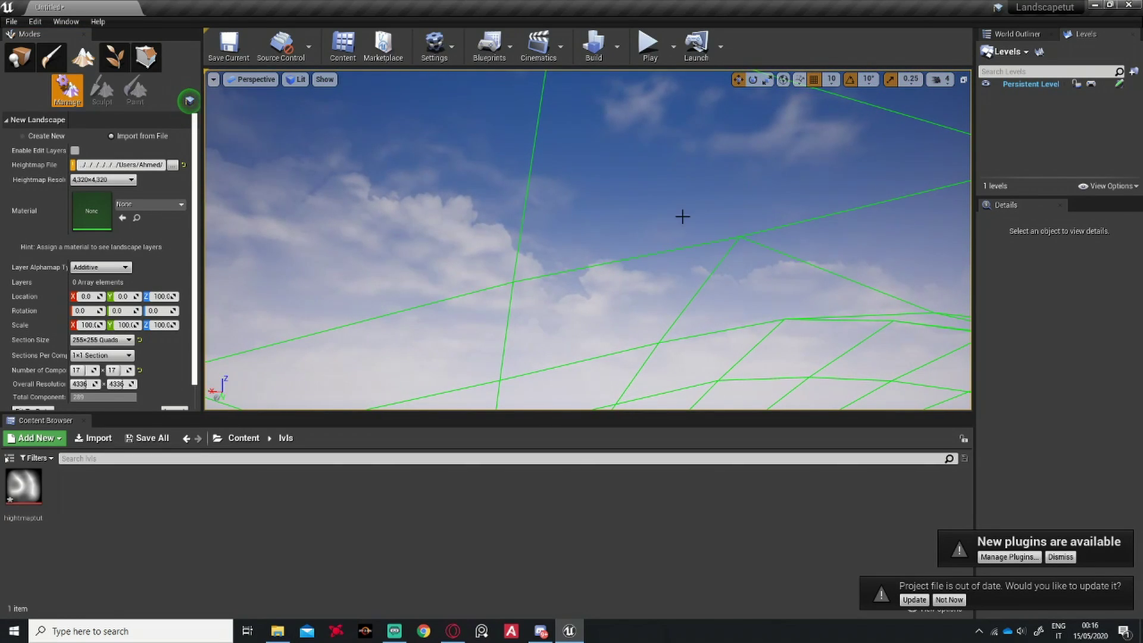
click(940, 79)
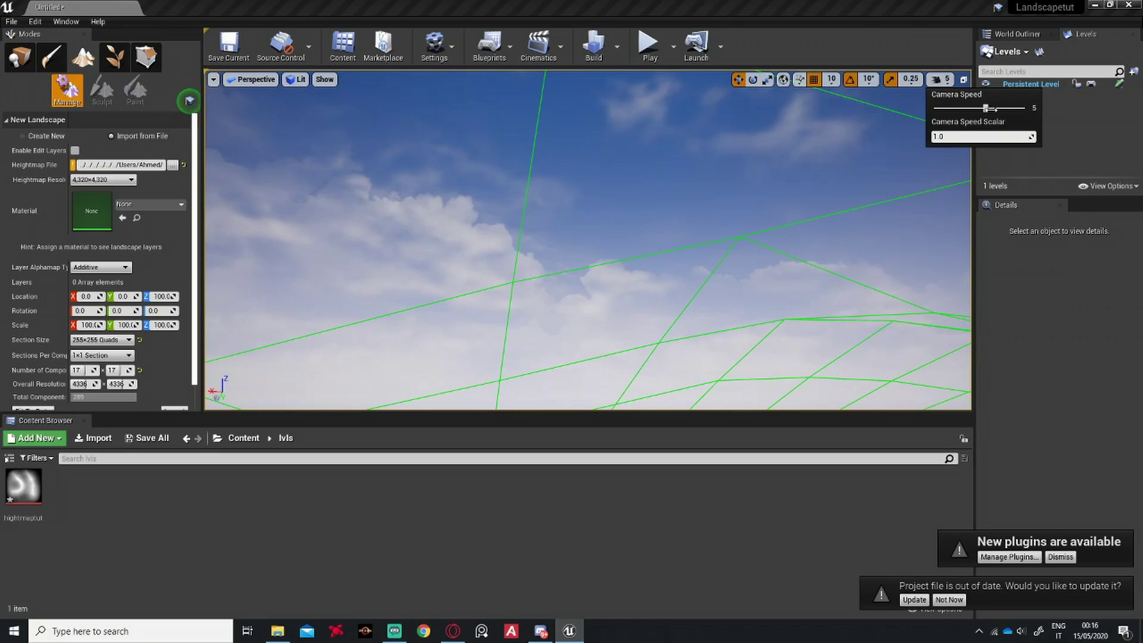
drag(973, 108, 1036, 109)
mouse_move(634, 212)
right_down()
mouse_move(631, 279)
mouse_move(689, 256)
mouse_move(679, 269)
mouse_move(688, 267)
mouse_move(634, 212)
right_up()
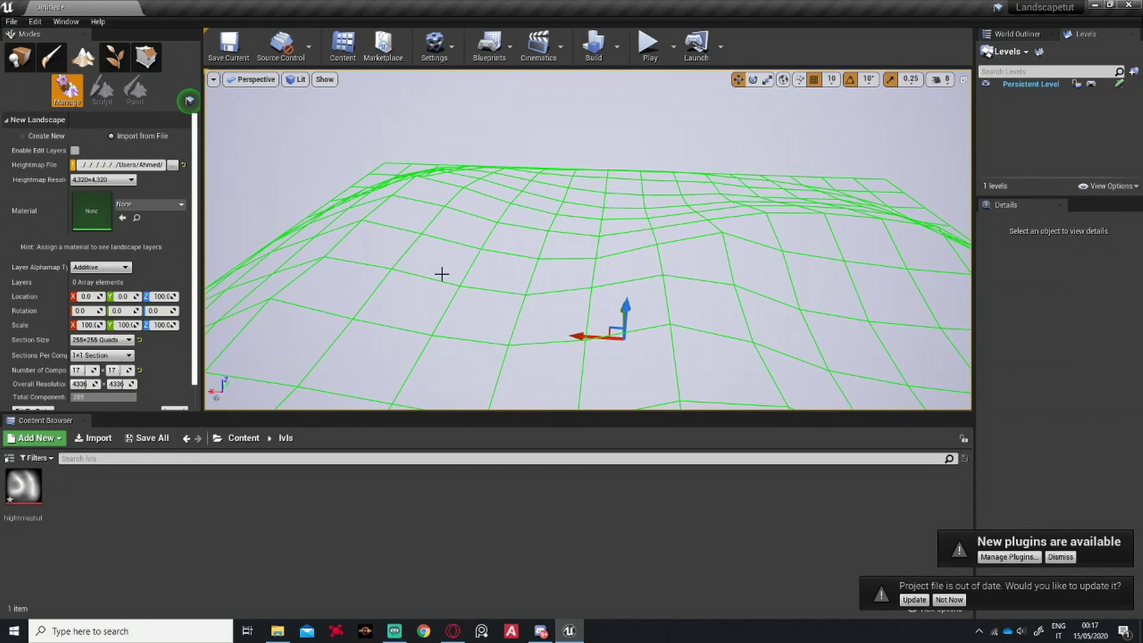
right_drag(441, 273, 441, 256)
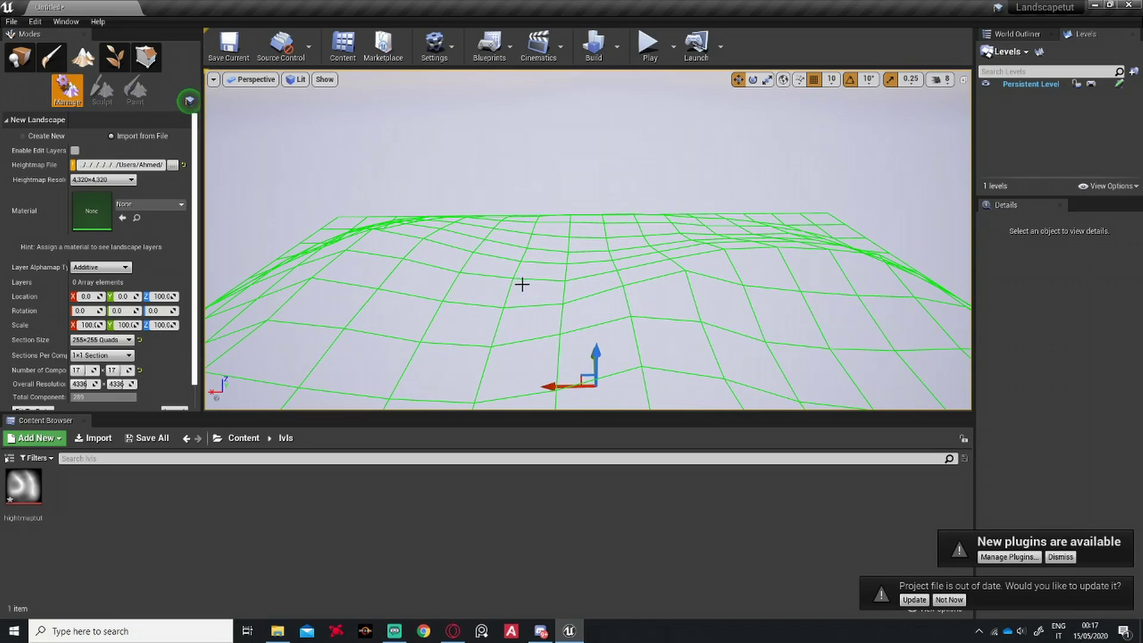
right_drag(523, 283, 309, 344)
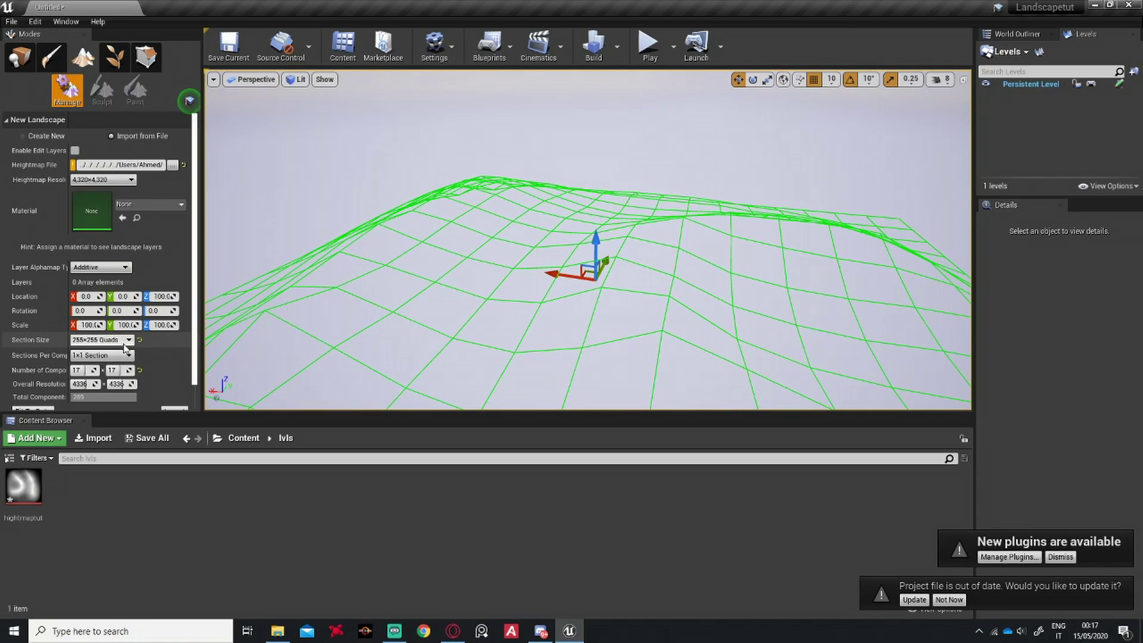
Review the section size choices without changing them and set the new landscape's sections per component to 2×2 Sections.
scroll(142, 349, down, 1)
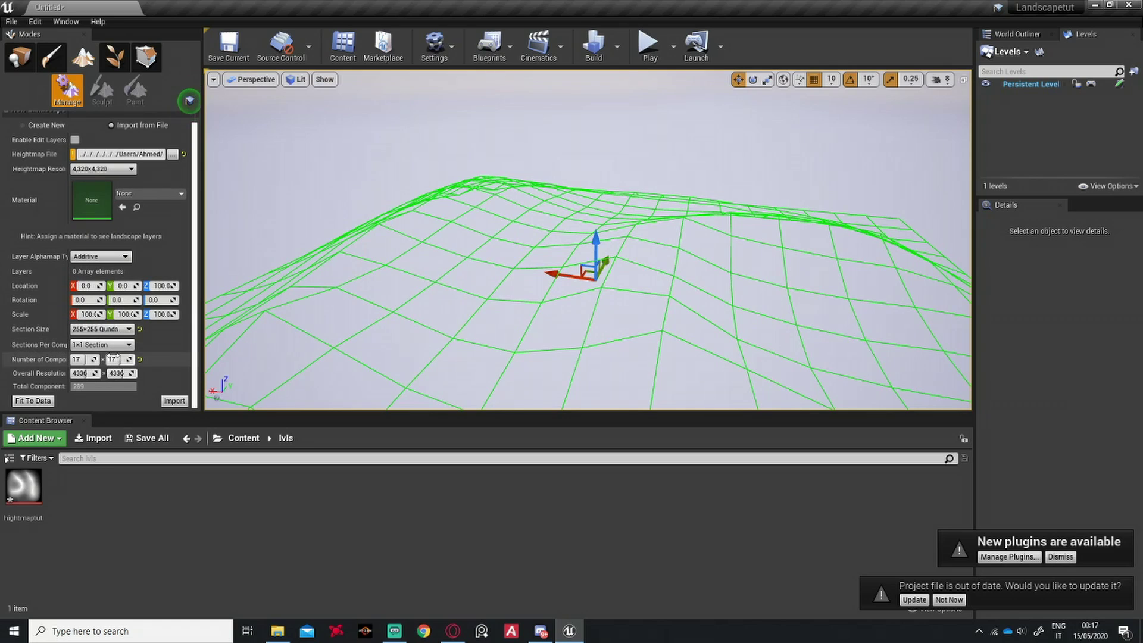
click(119, 329)
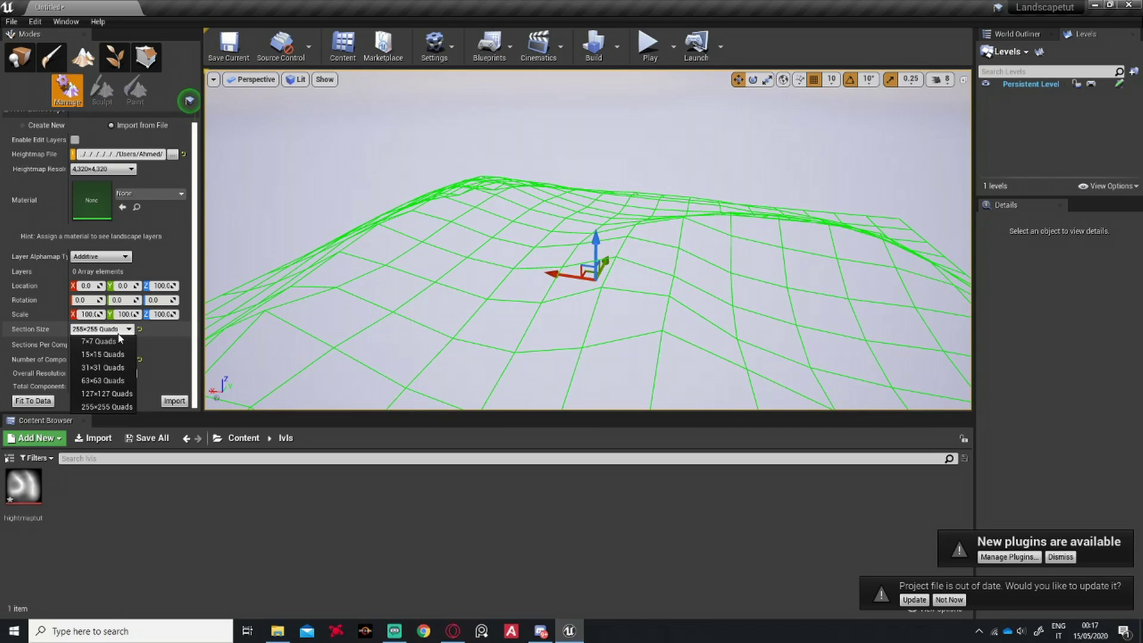
click(128, 345)
click(129, 346)
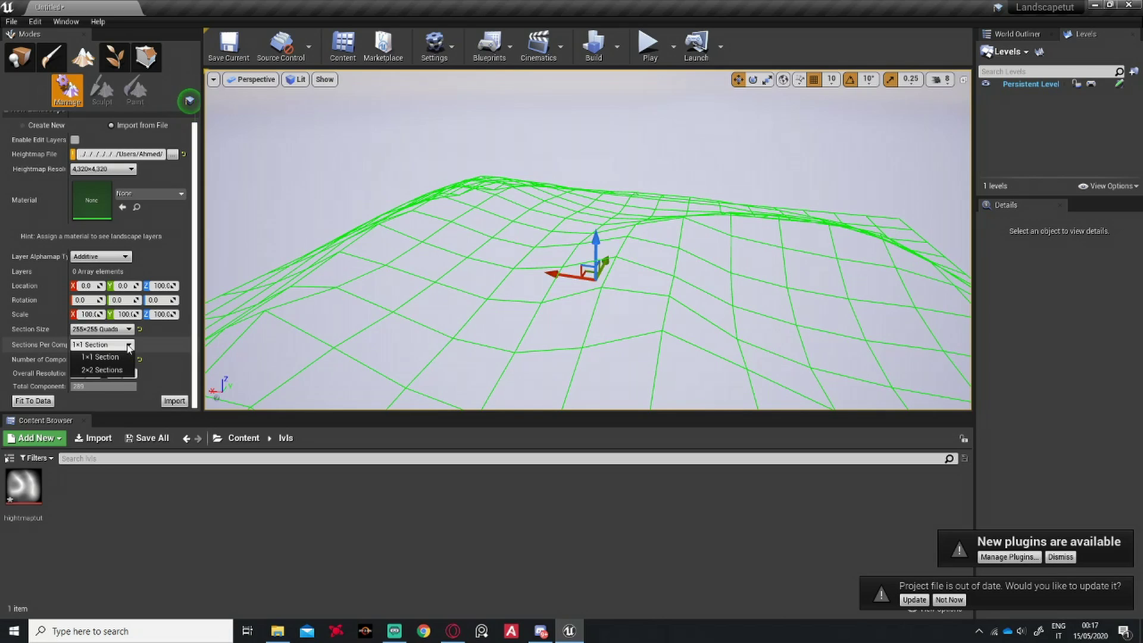
click(126, 370)
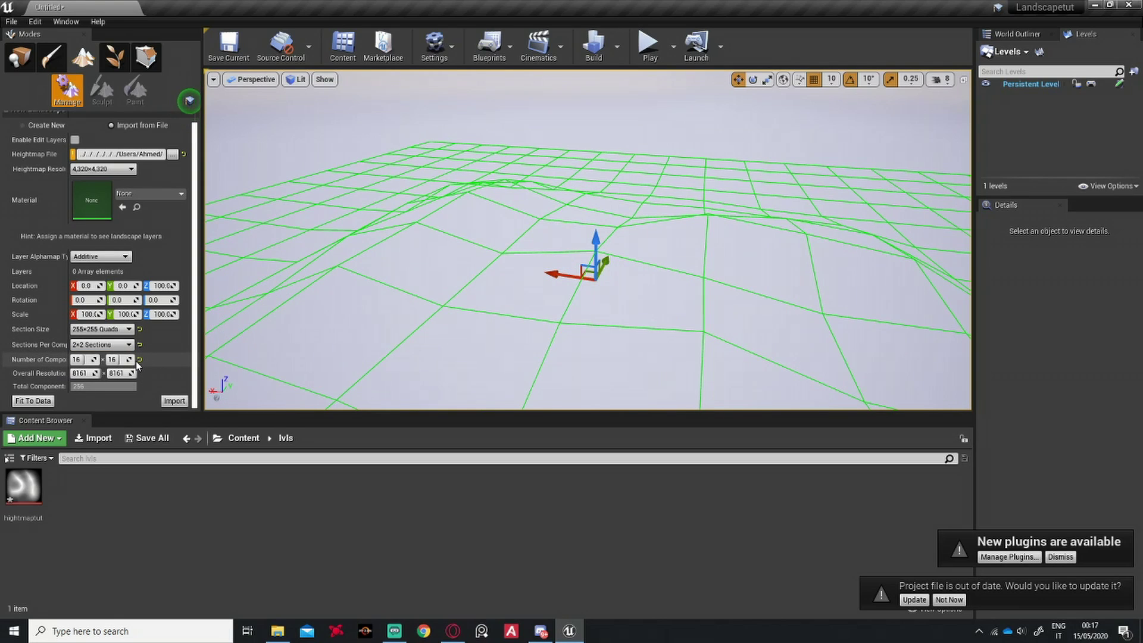
right_drag(651, 243, 625, 243)
Compare the landscape preview with 1×1 and 2×2 sections per component, and settle on 1×1 Section.
click(101, 344)
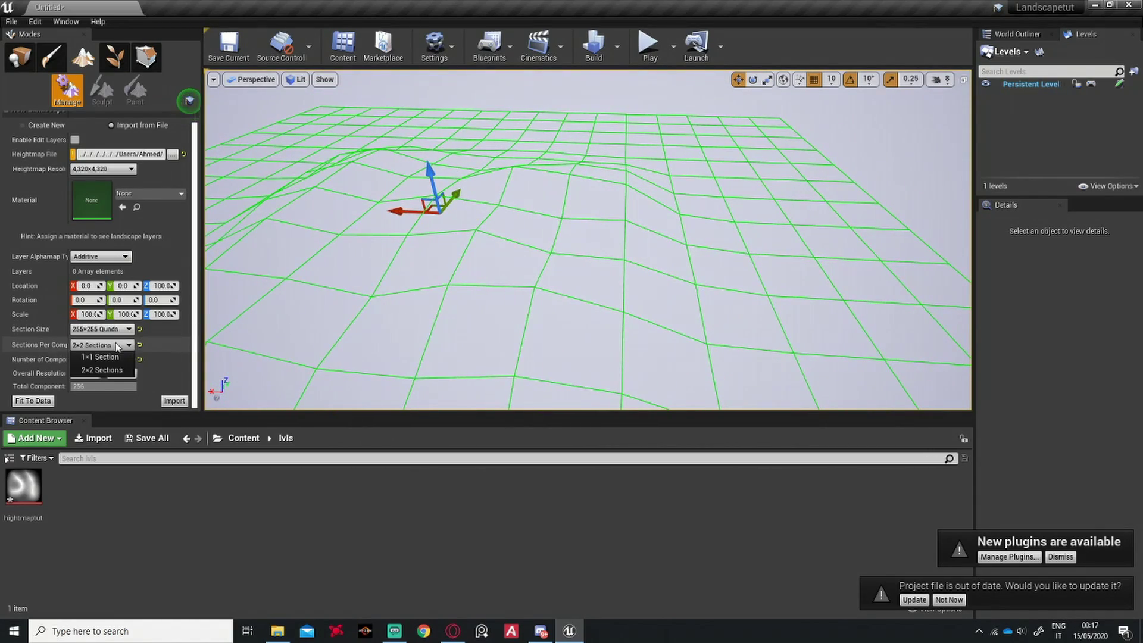
click(117, 357)
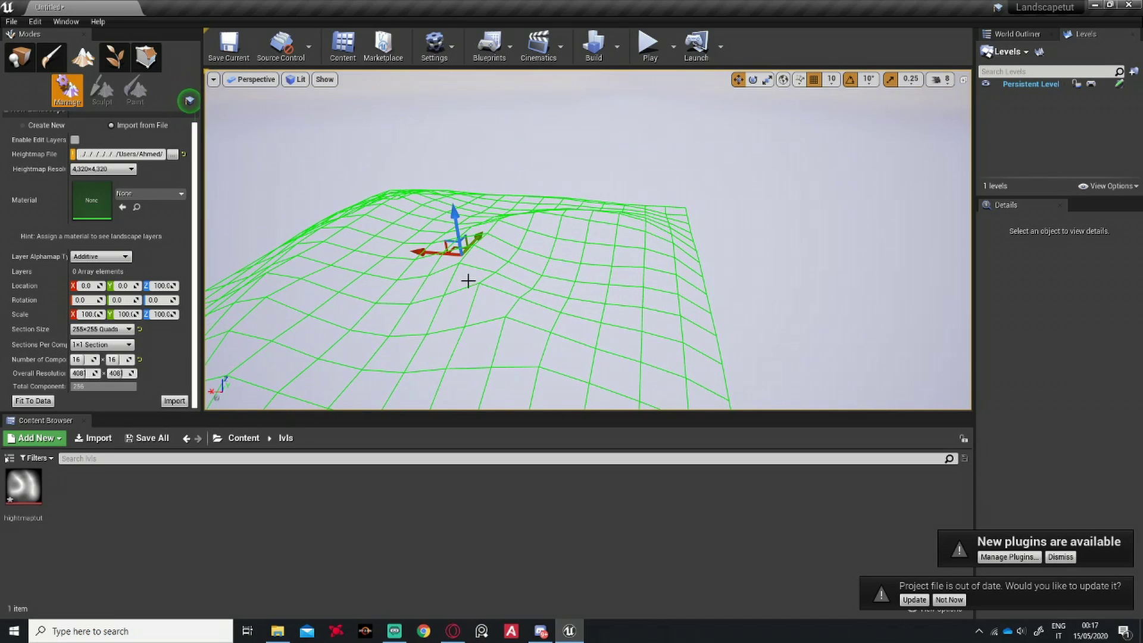
click(107, 347)
click(108, 364)
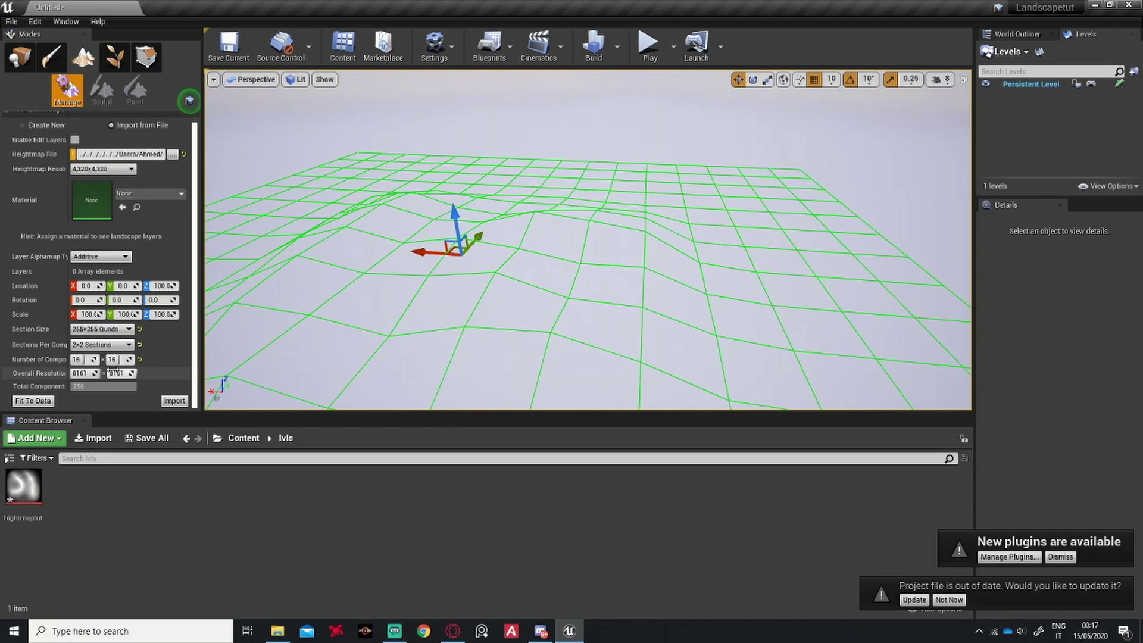
click(102, 345)
click(107, 357)
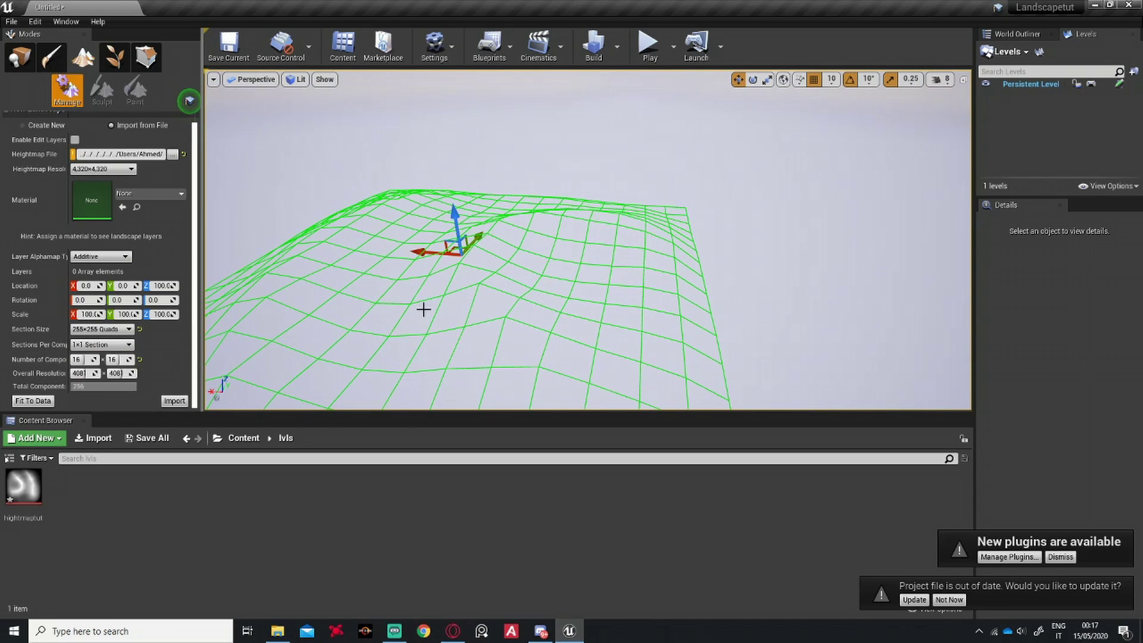
Import the heightmap as a landscape with the configured settings.
right_drag(364, 340, 363, 339)
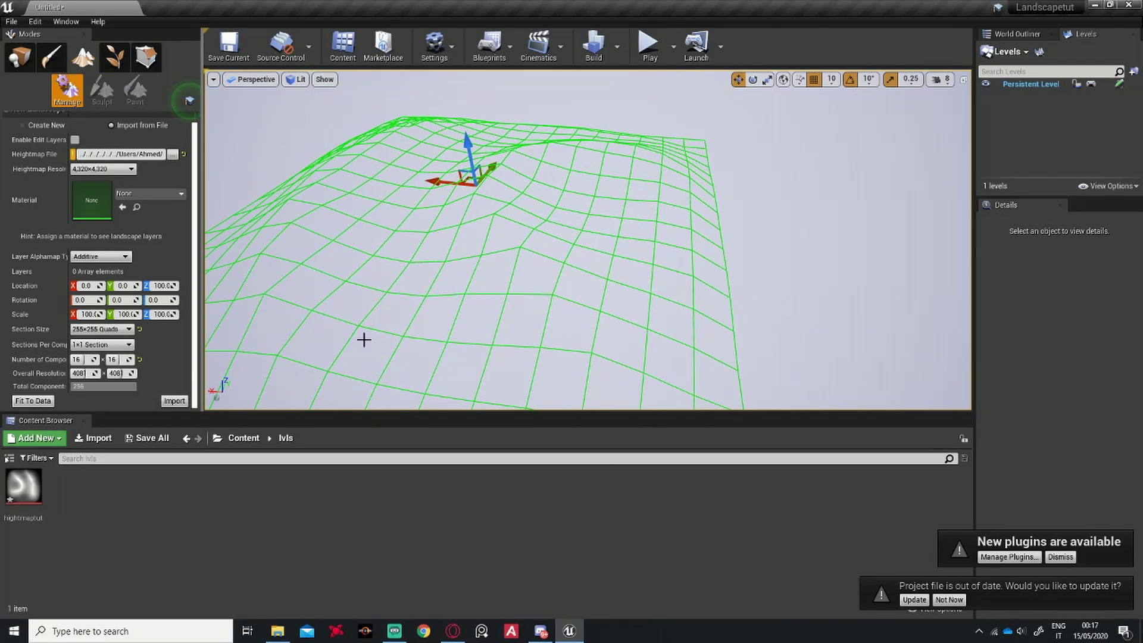
click(175, 401)
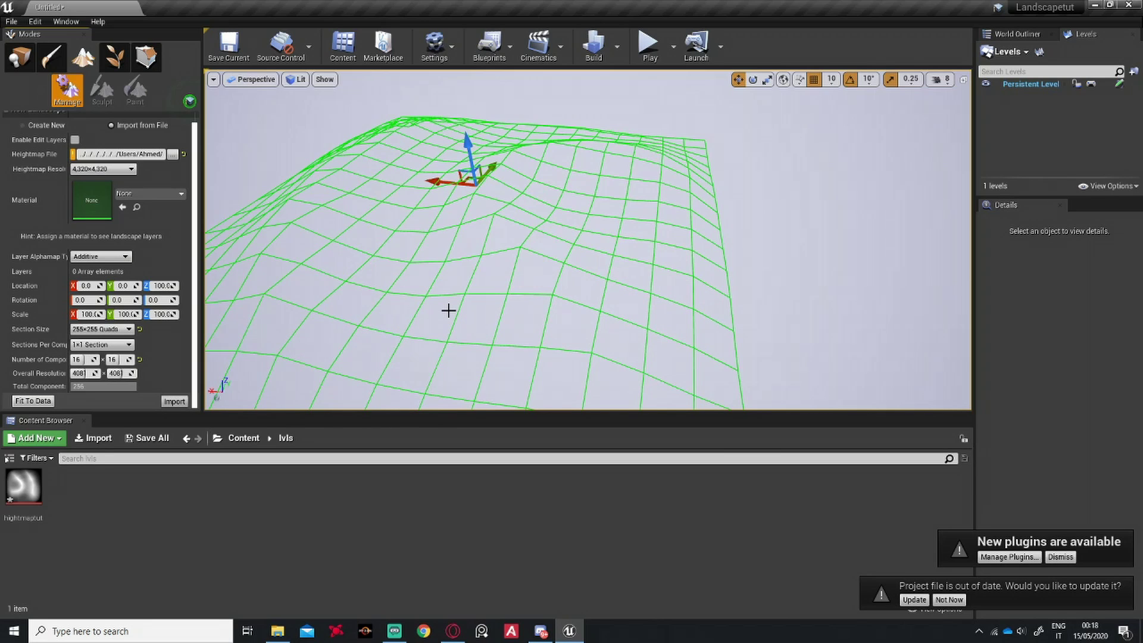
mouse_move(512, 250)
right_down()
mouse_move(554, 257)
mouse_move(625, 220)
right_up()
Build only the level's lighting and examine the imported landscape's relief from close up and from above.
click(617, 47)
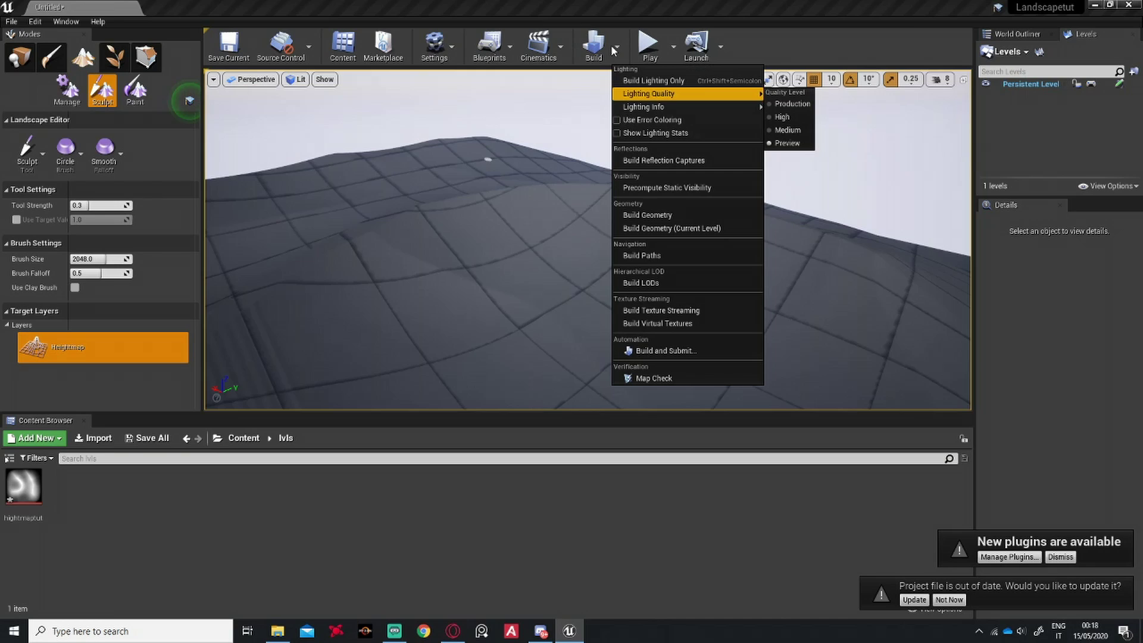
click(658, 80)
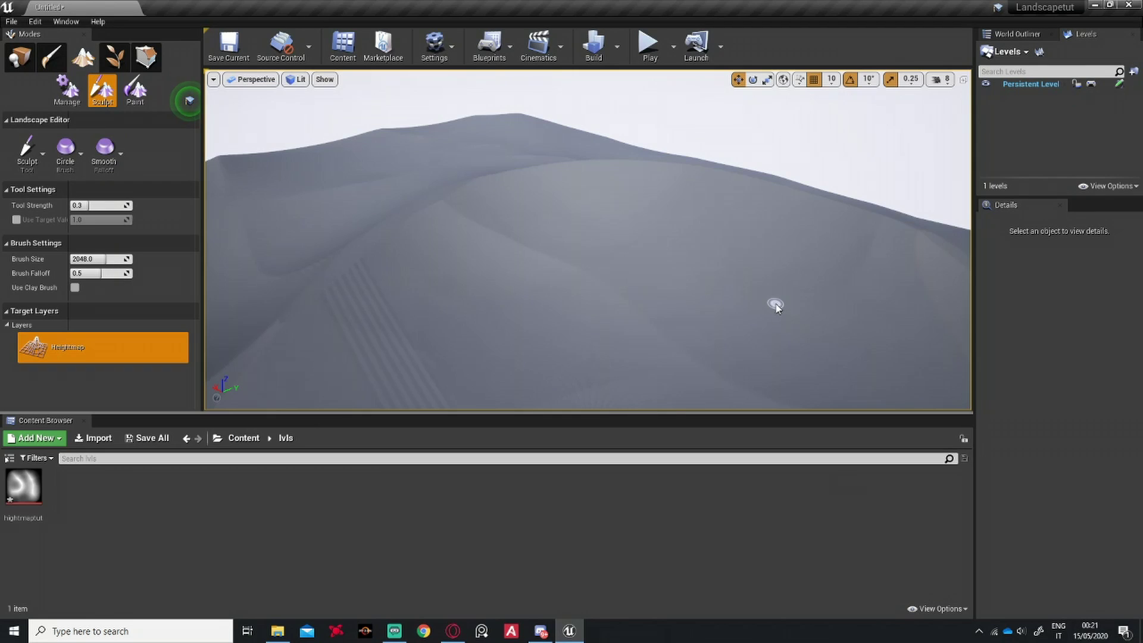
mouse_move(772, 301)
right_down()
mouse_move(738, 370)
mouse_move(704, 311)
mouse_move(684, 317)
mouse_move(661, 293)
mouse_move(737, 331)
right_up()
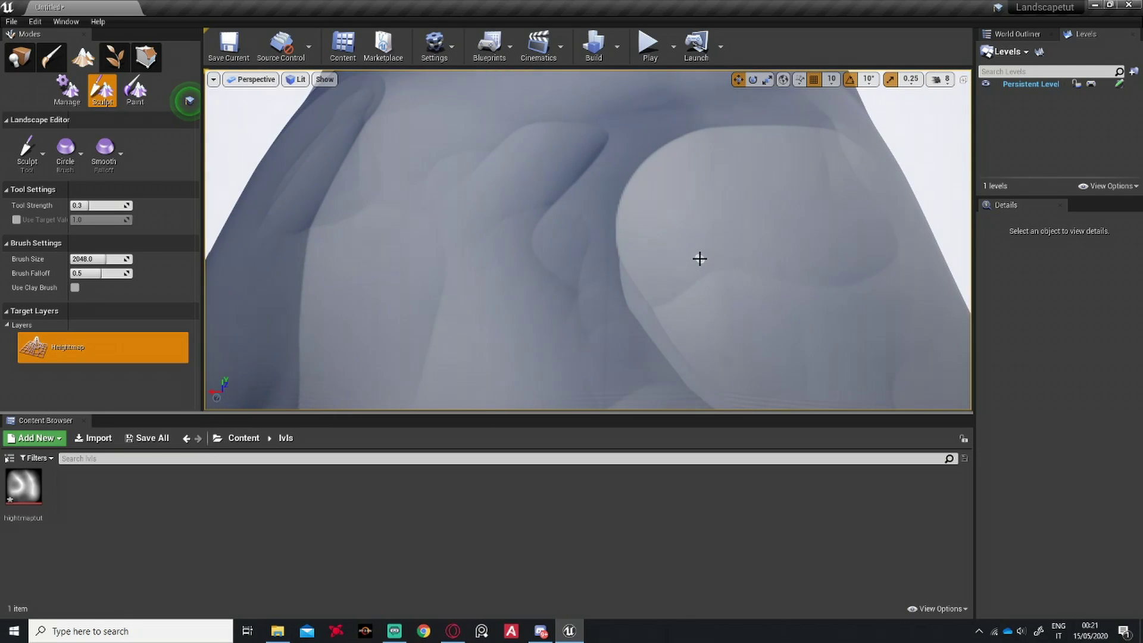
scroll(669, 295, down, 3)
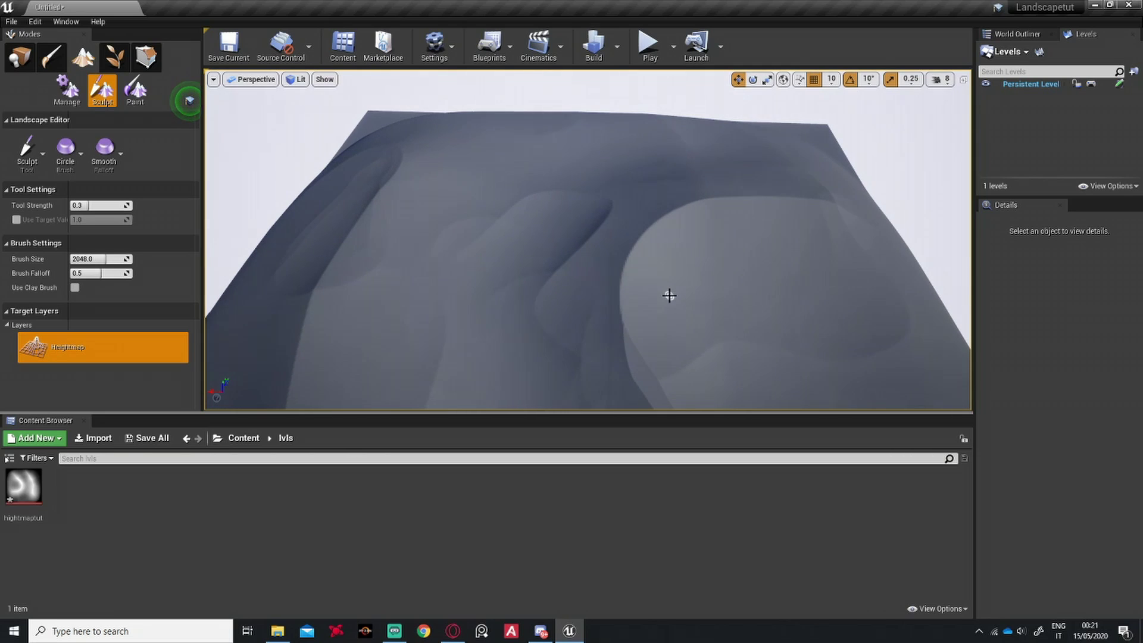
right_drag(653, 296, 645, 295)
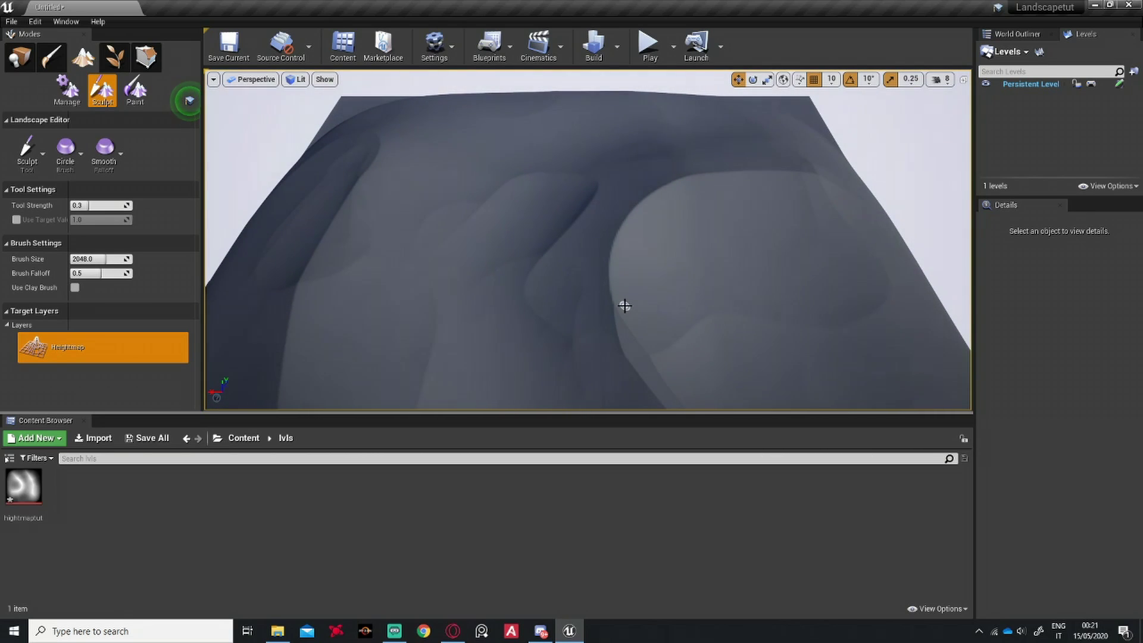